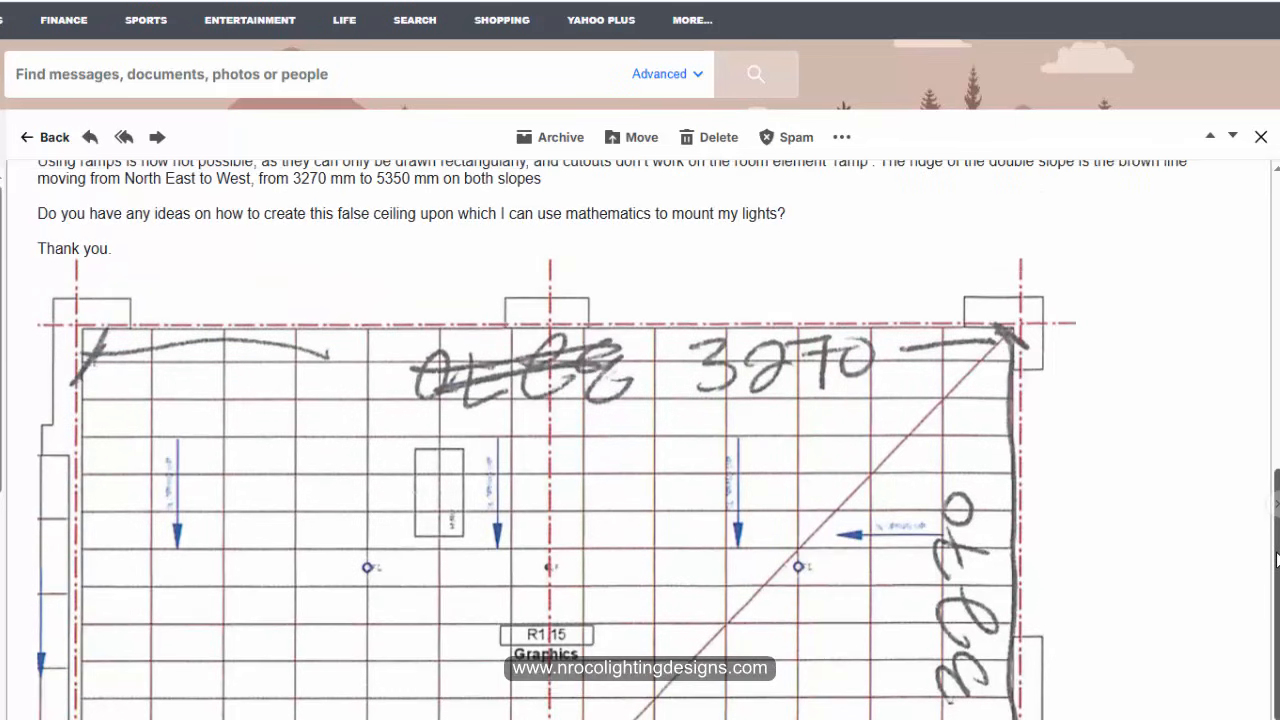
Step: Read the emailed request for a double sloped false ceiling and examine the attached reflected ceiling plan with its marked heights
scroll(623, 440, up, 2)
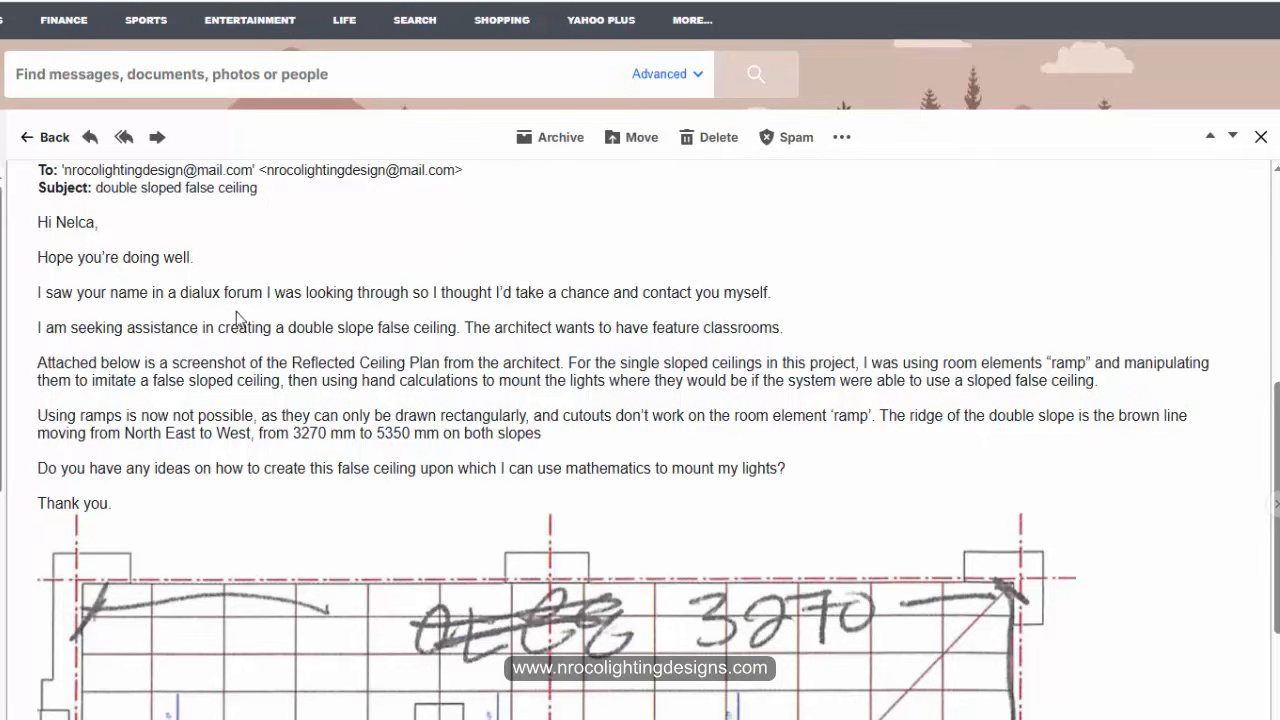
scroll(1275, 428, down, 2)
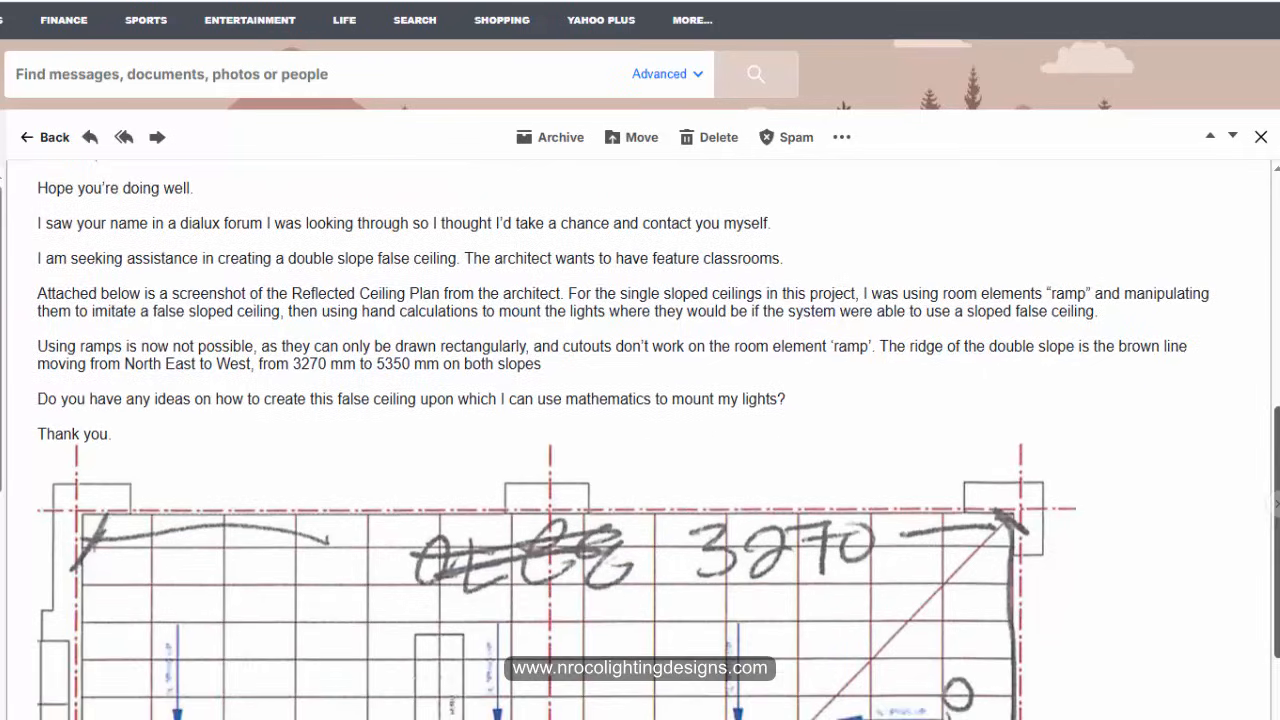
scroll(1275, 428, down, 1)
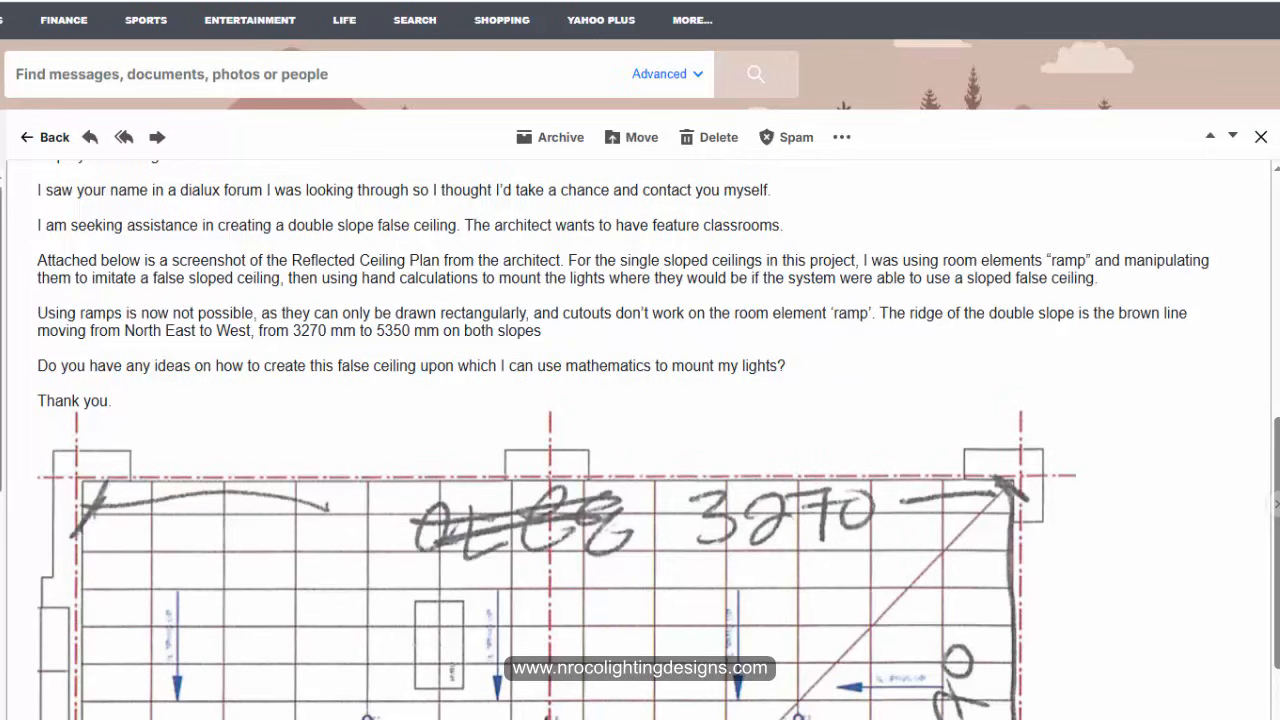
scroll(183, 557, down, 4)
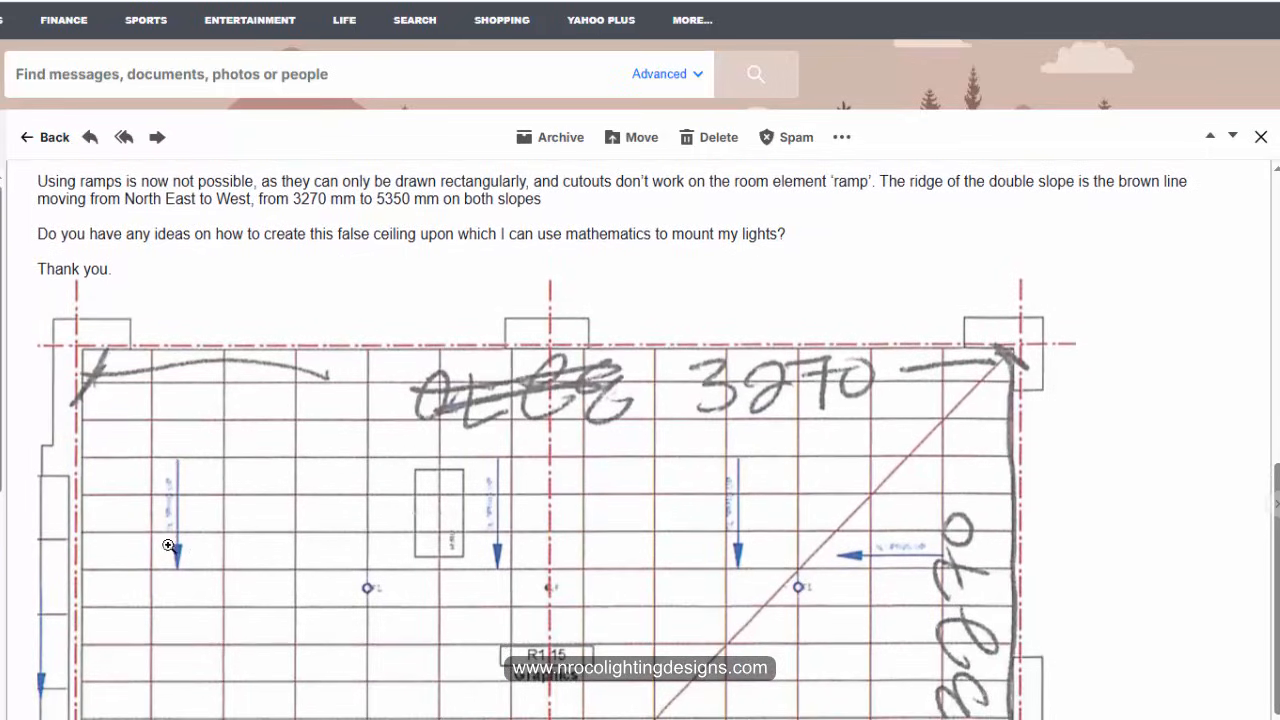
scroll(566, 456, down, 3)
scroll(566, 456, down, 3)
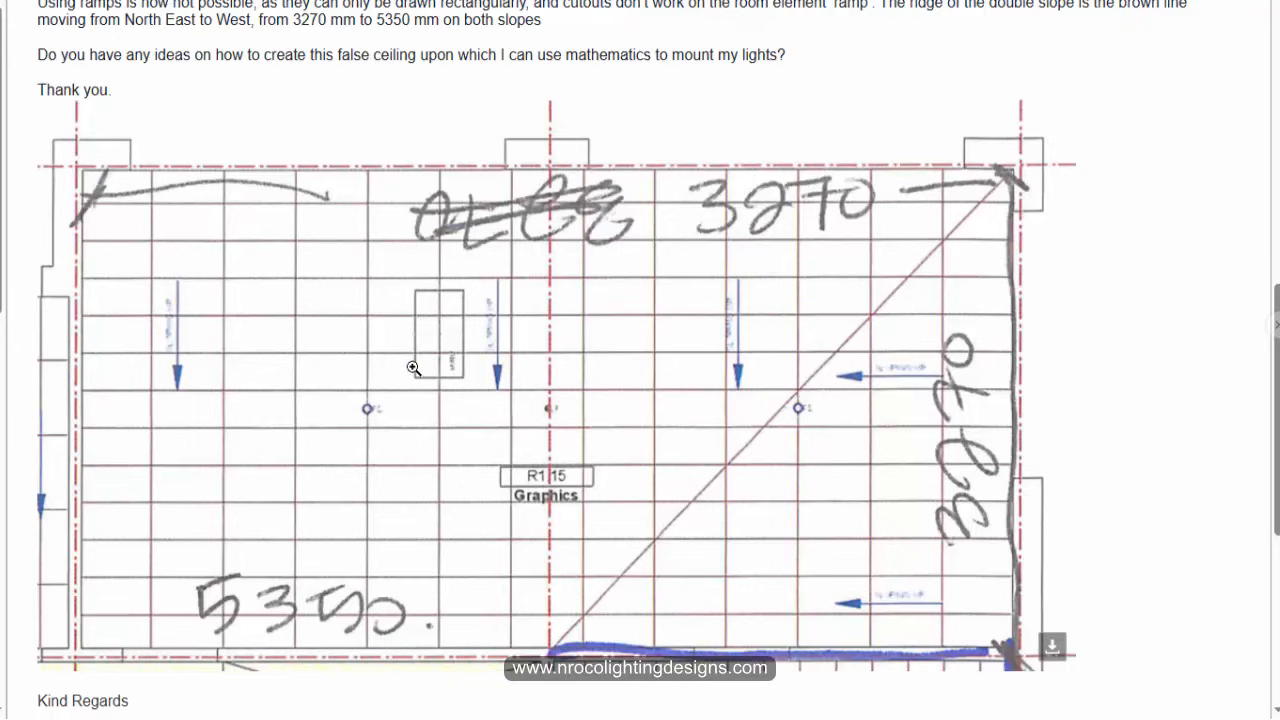
scroll(640, 360, up, 3)
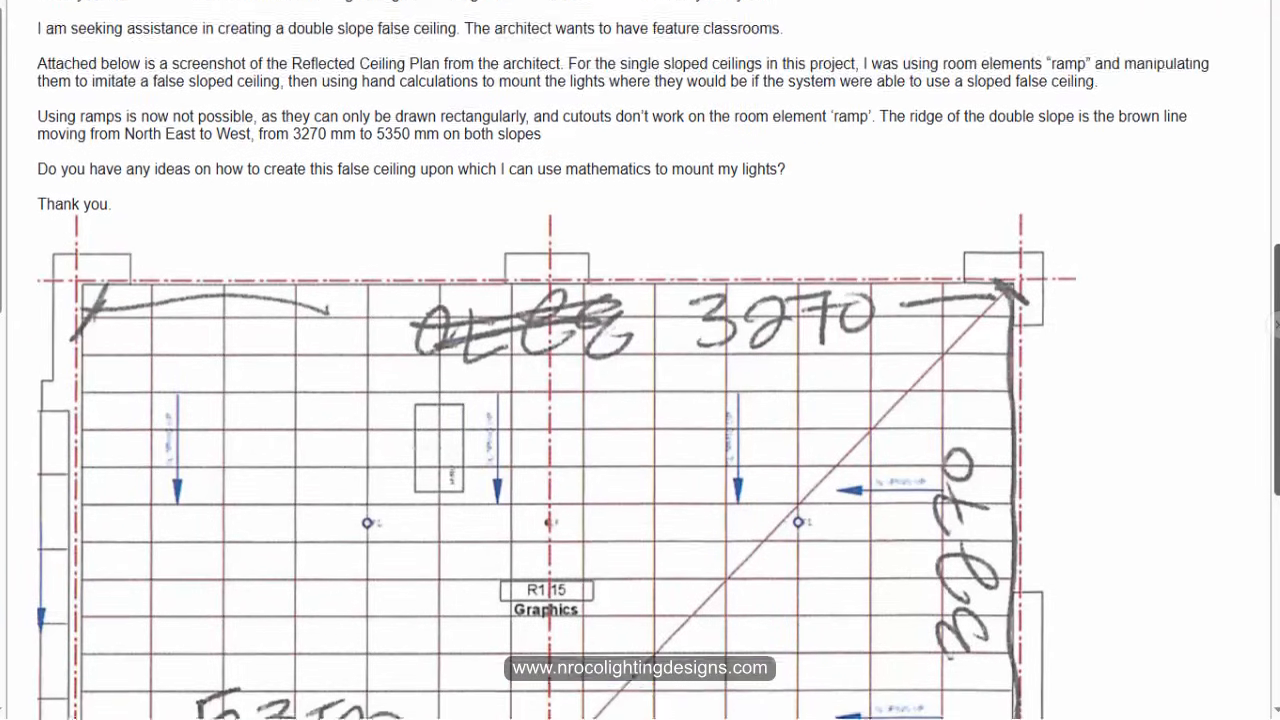
scroll(640, 360, down, 3)
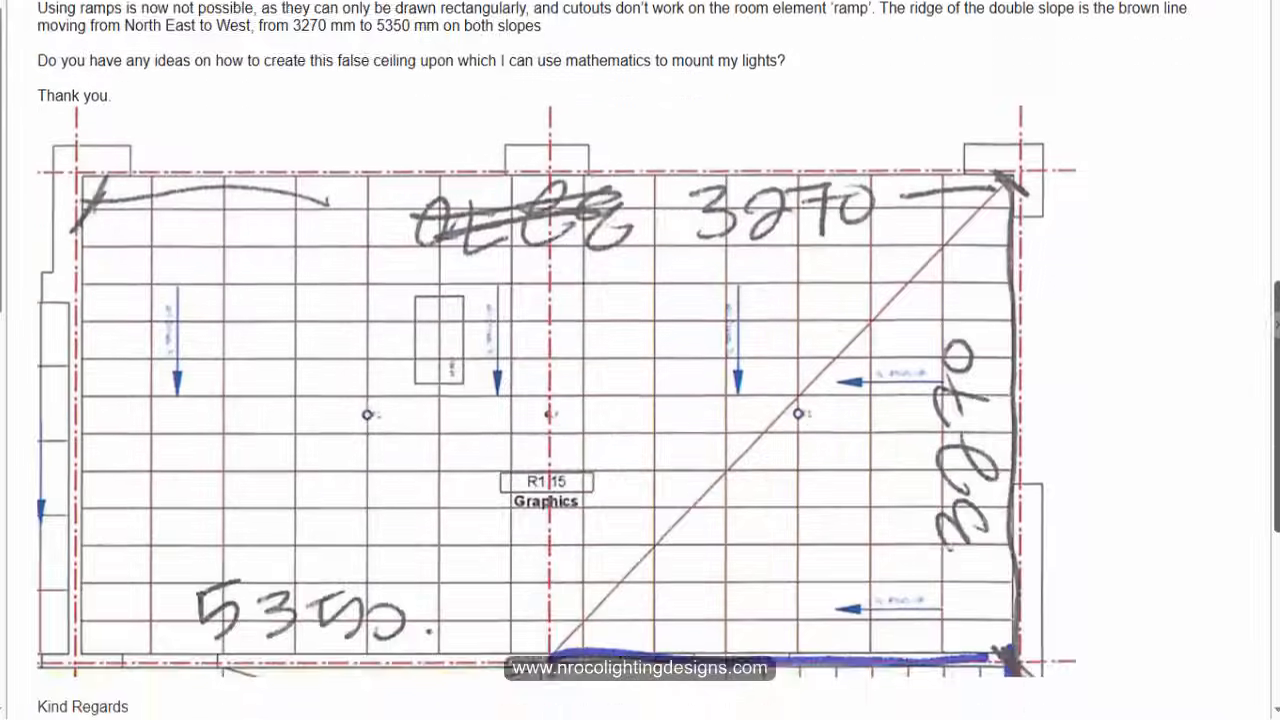
drag(1277, 421, 1277, 425)
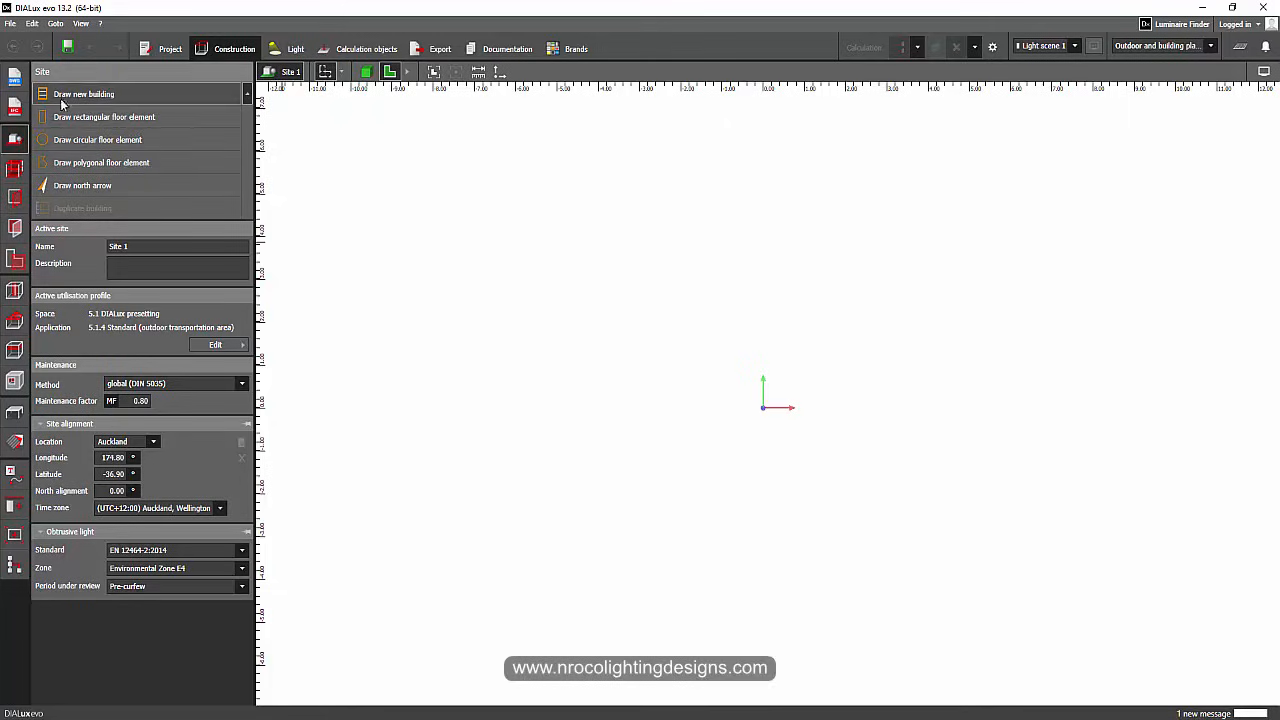
Step: Draw a new rectangular room with a 13 m by 6.5 m indoor contour and close the polygon
click(16, 171)
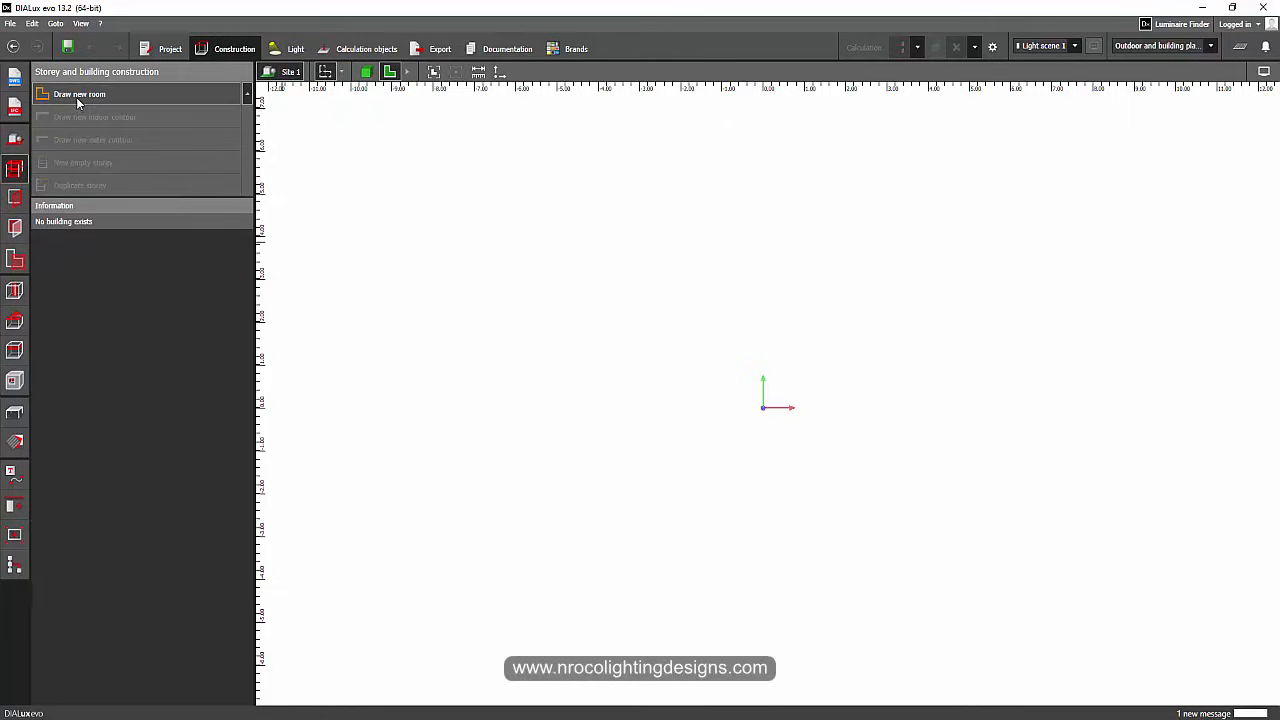
click(76, 95)
click(506, 243)
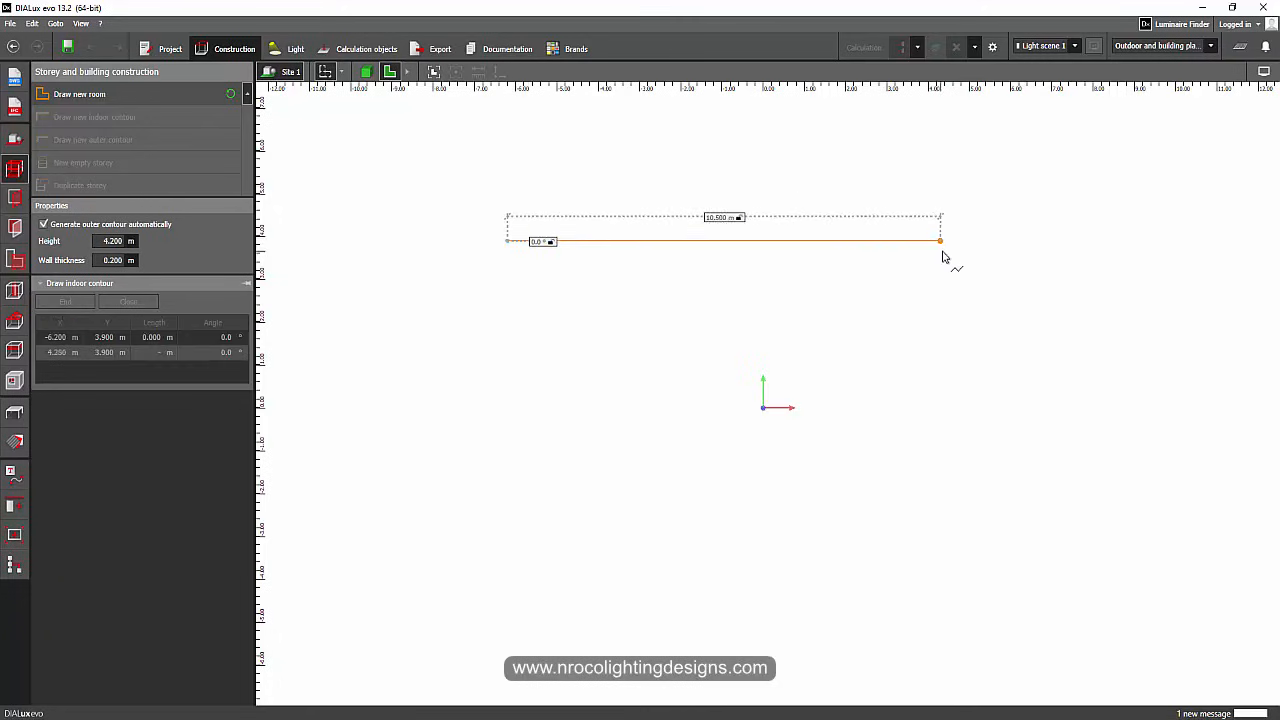
text(13)
key(Return)
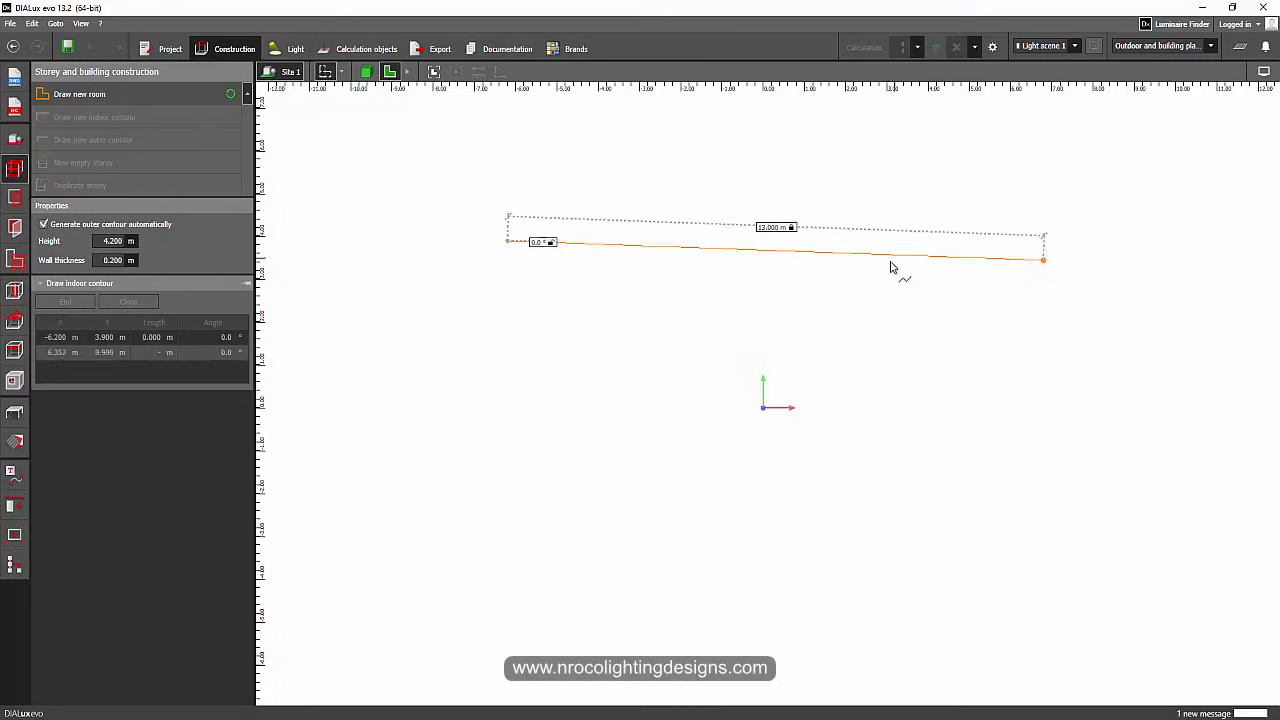
click(979, 240)
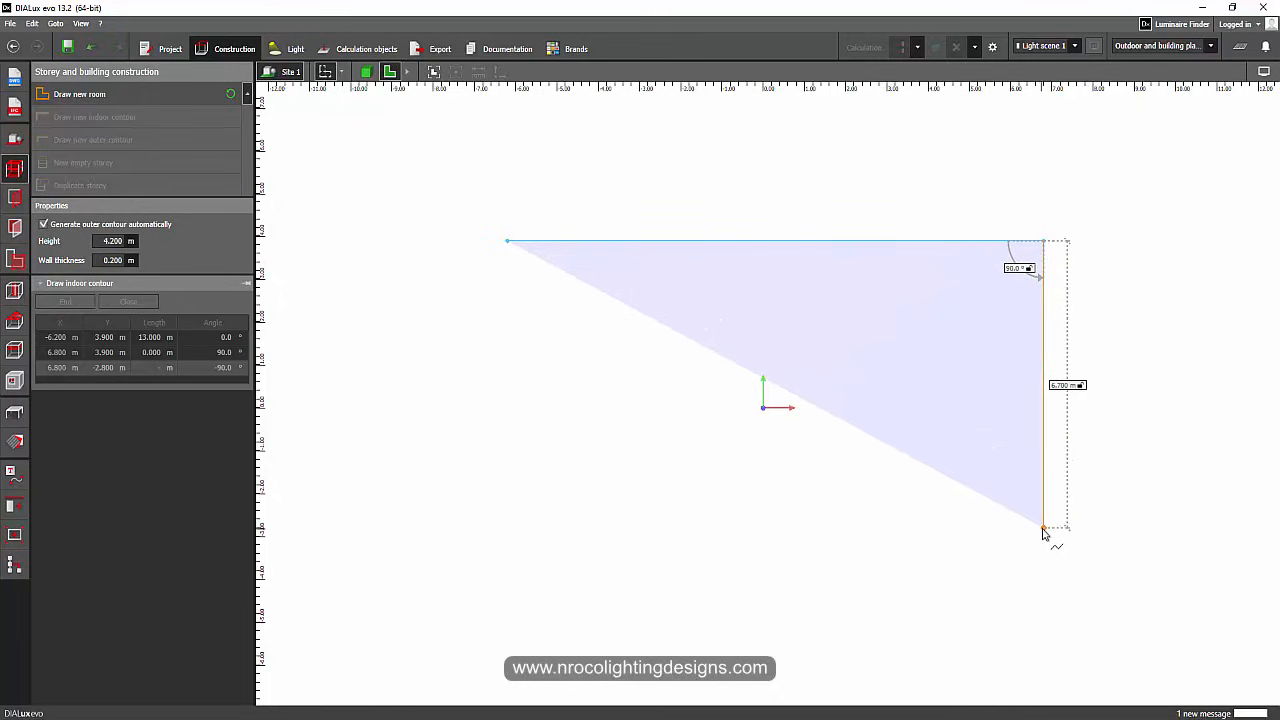
key(Tab)
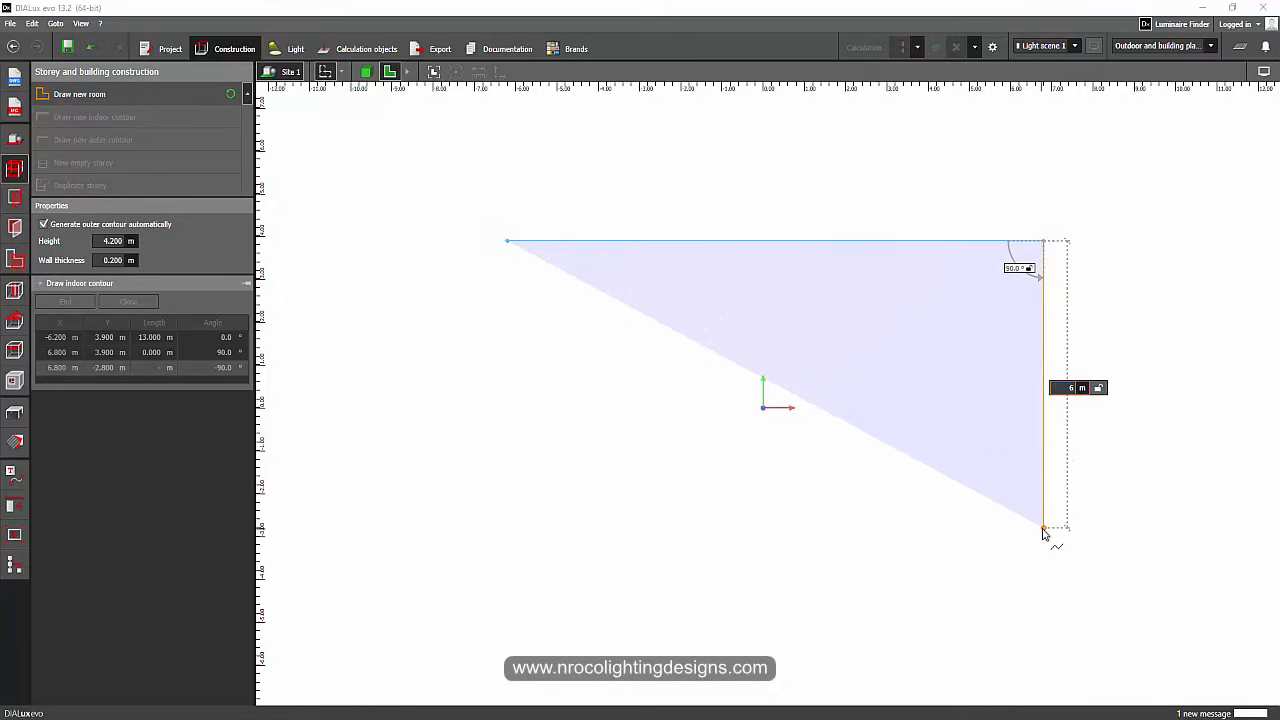
text(6.5)
key(Return)
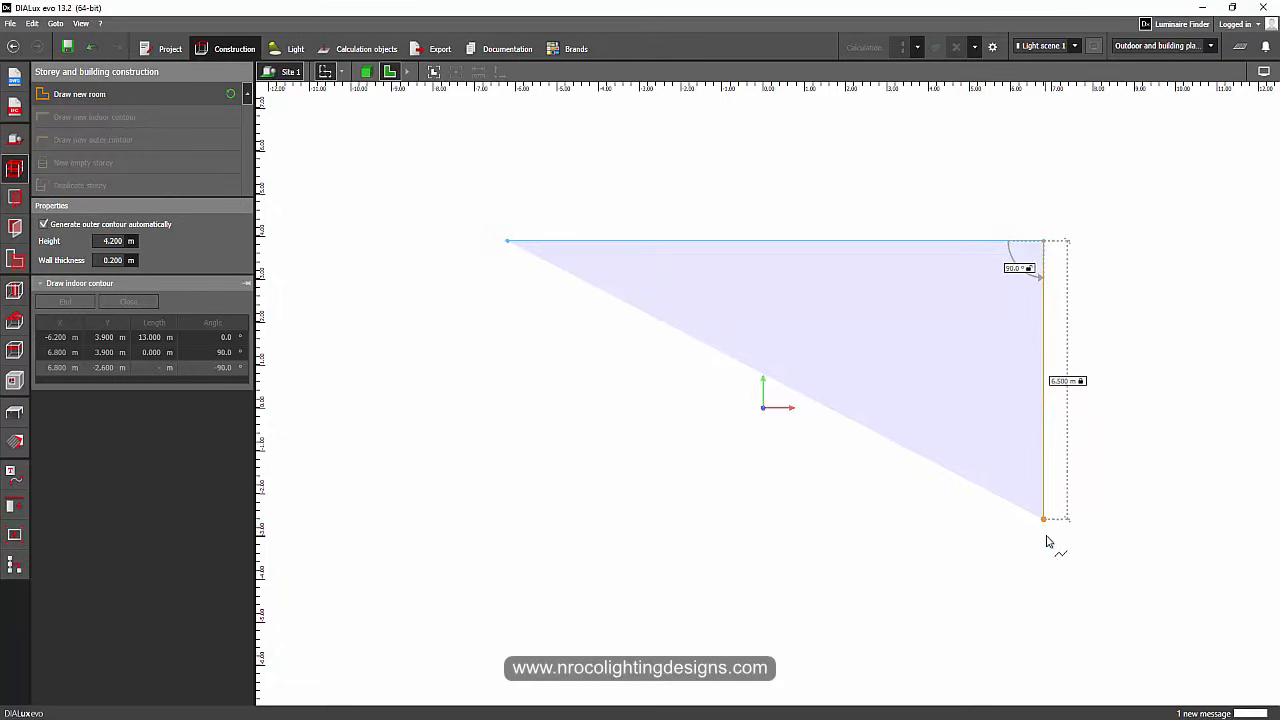
click(1052, 531)
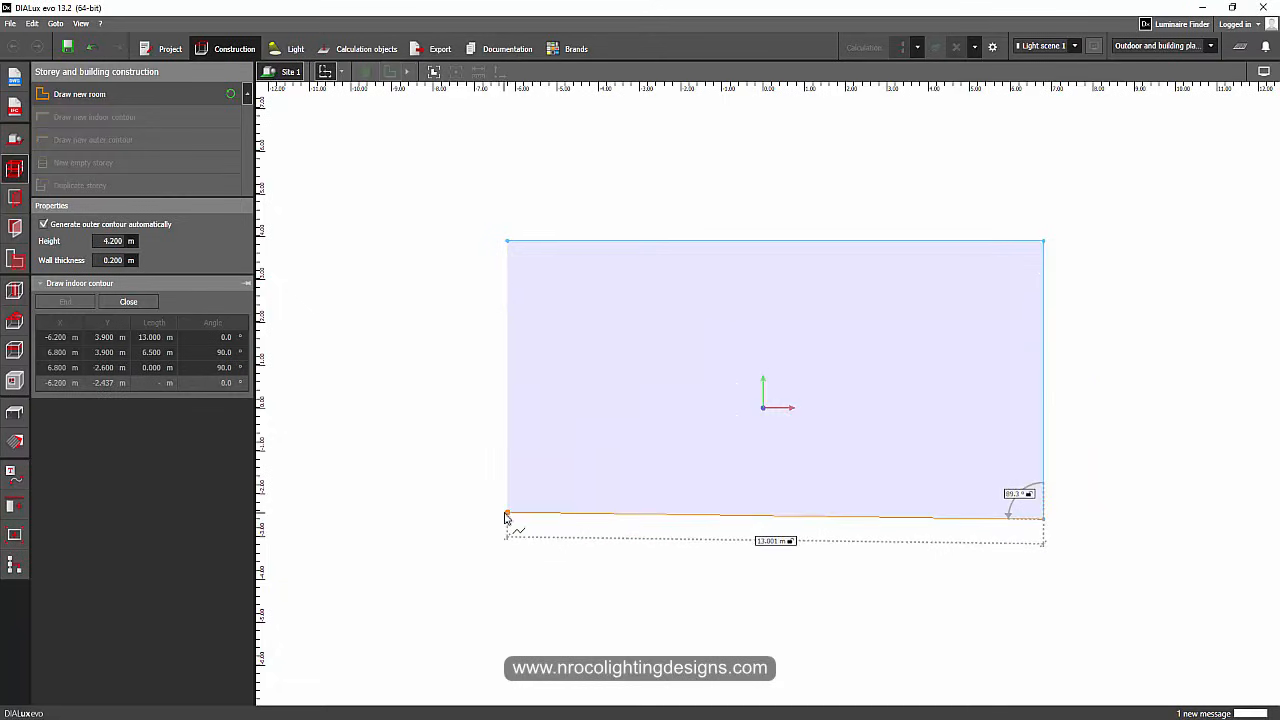
right_click(508, 452)
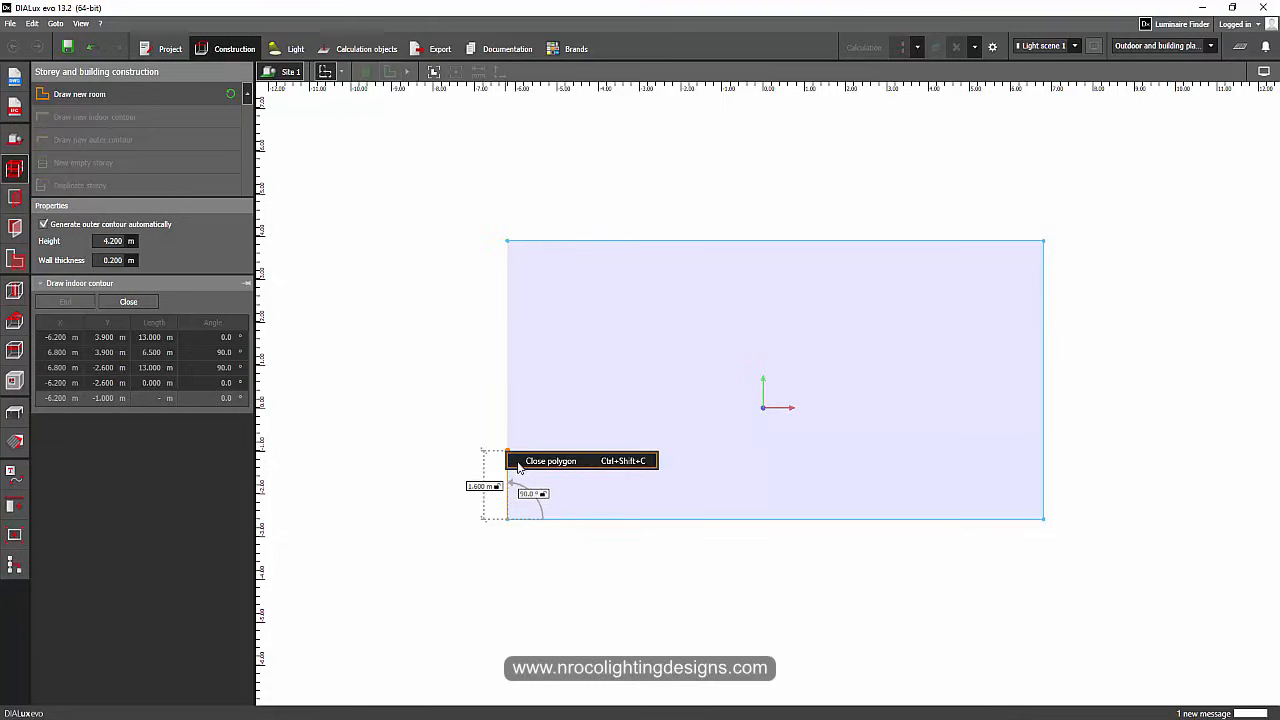
click(520, 462)
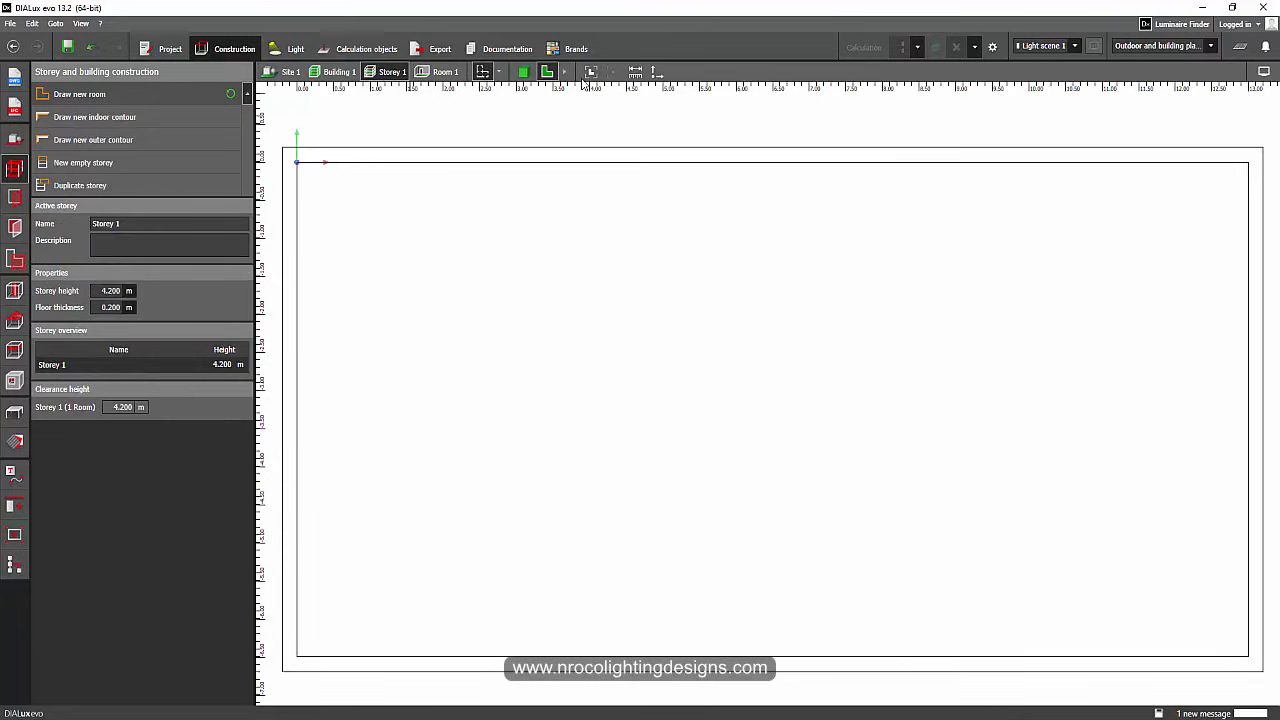
Step: Show the storey in 3D and set its storey height to 5.35 m
click(523, 71)
right_drag(451, 184, 366, 278)
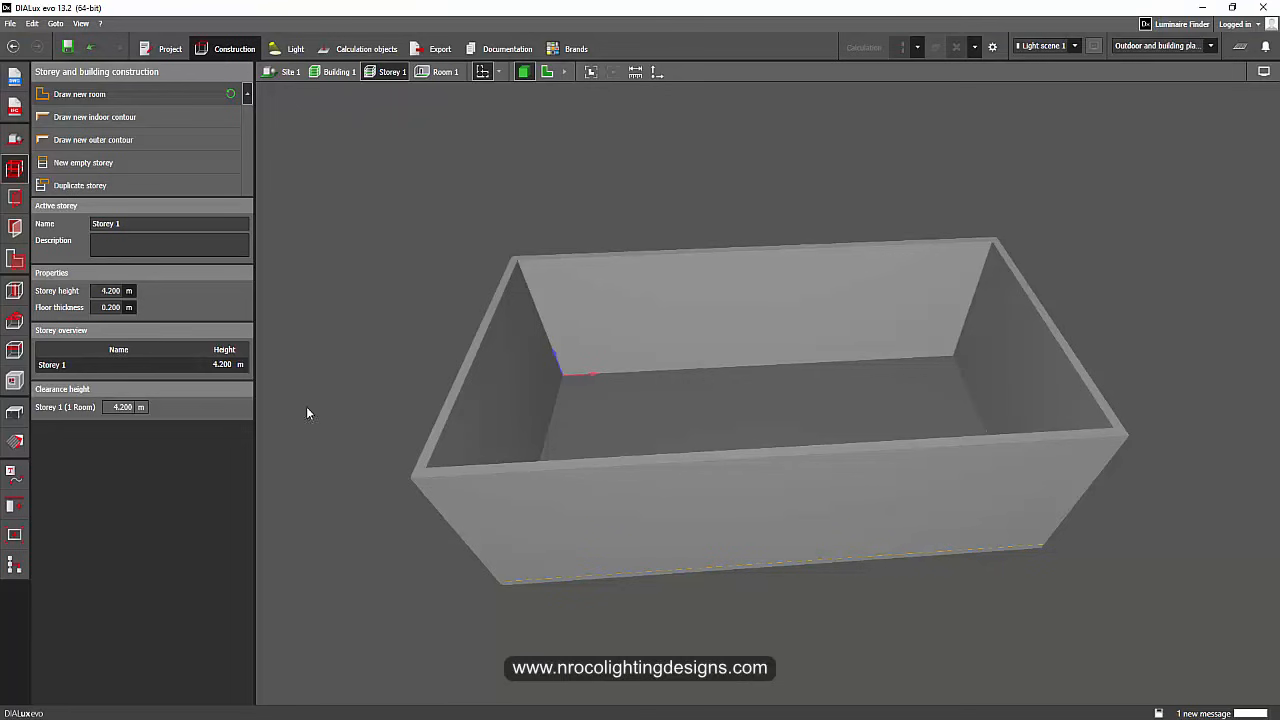
click(118, 292)
text(5)
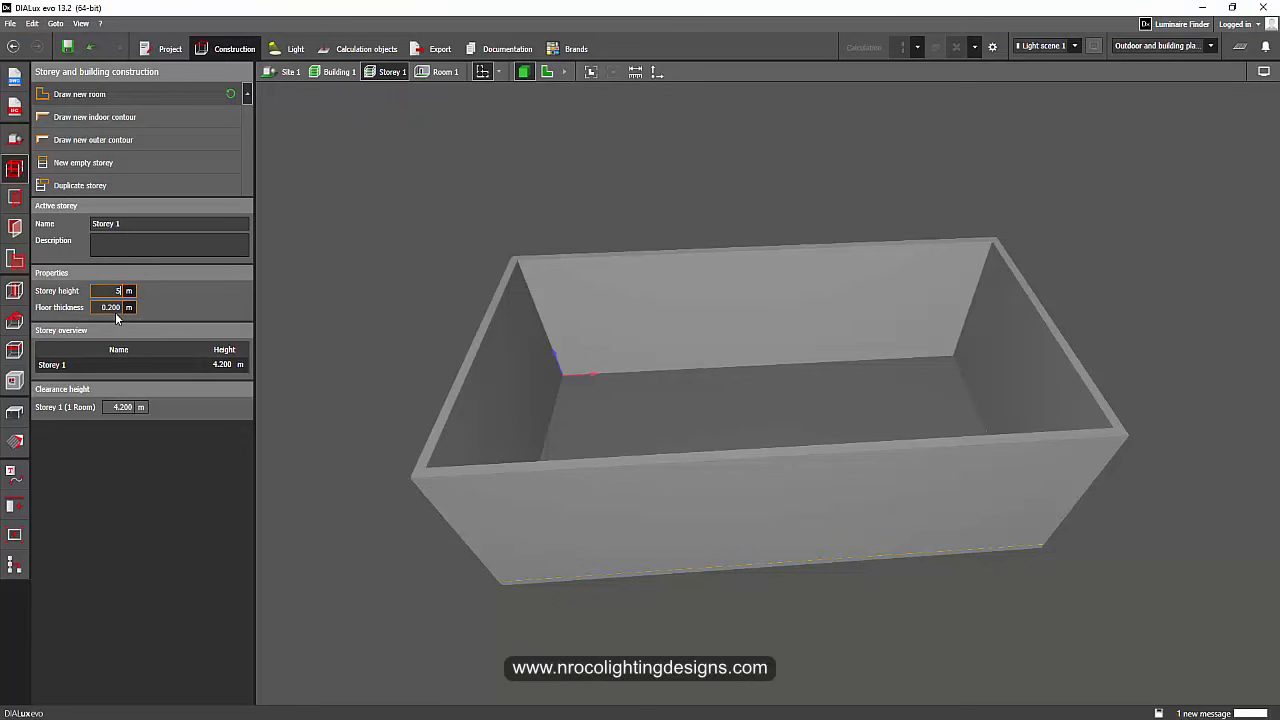
text(.35)
key(Return)
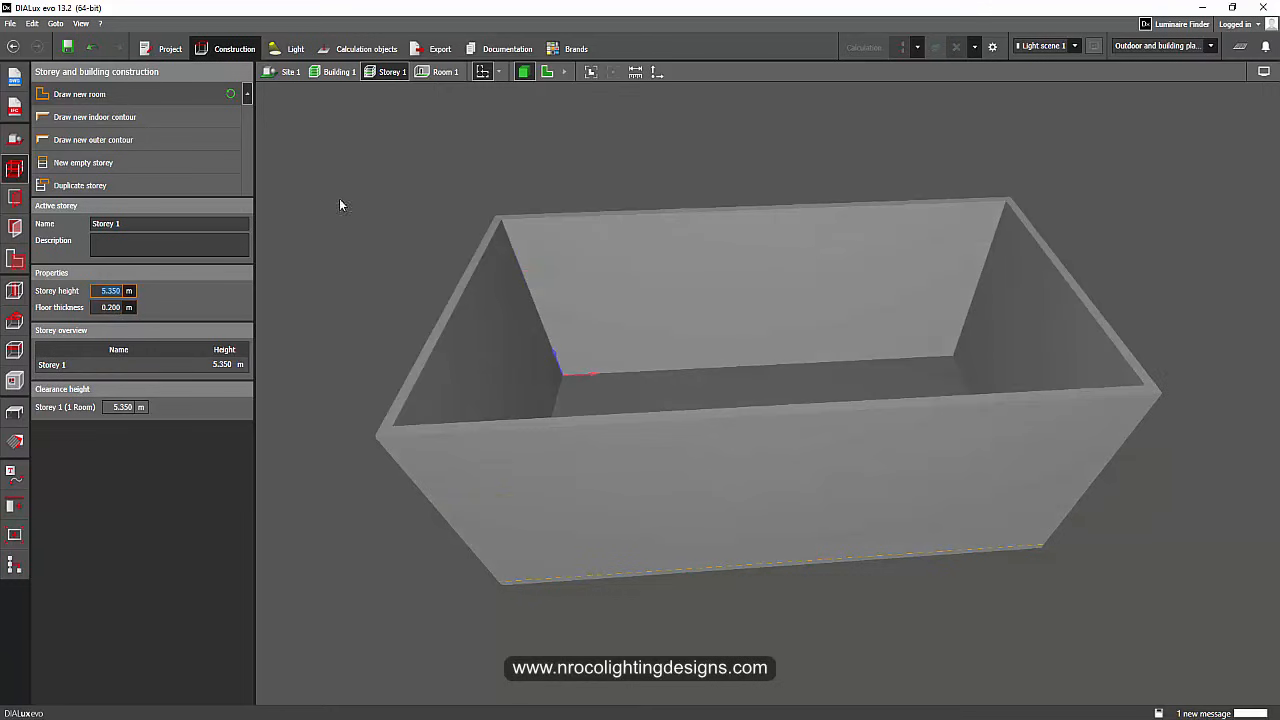
Step: Compare the room in 3D with the emailed ceiling plan and review the available room elements, including Ramp and Beam
mouse_move(340, 198)
right_down()
mouse_move(395, 175)
mouse_move(441, 82)
mouse_move(538, 309)
mouse_move(454, 258)
right_up()
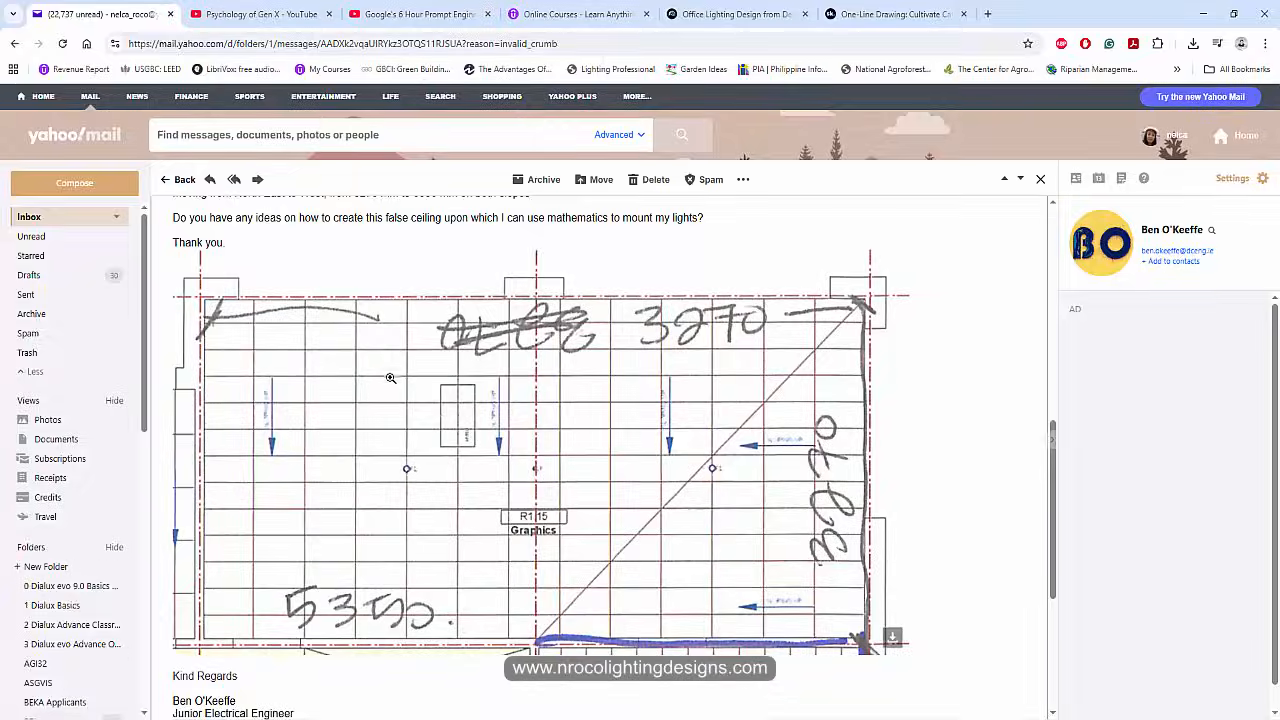
scroll(390, 378, up, 2)
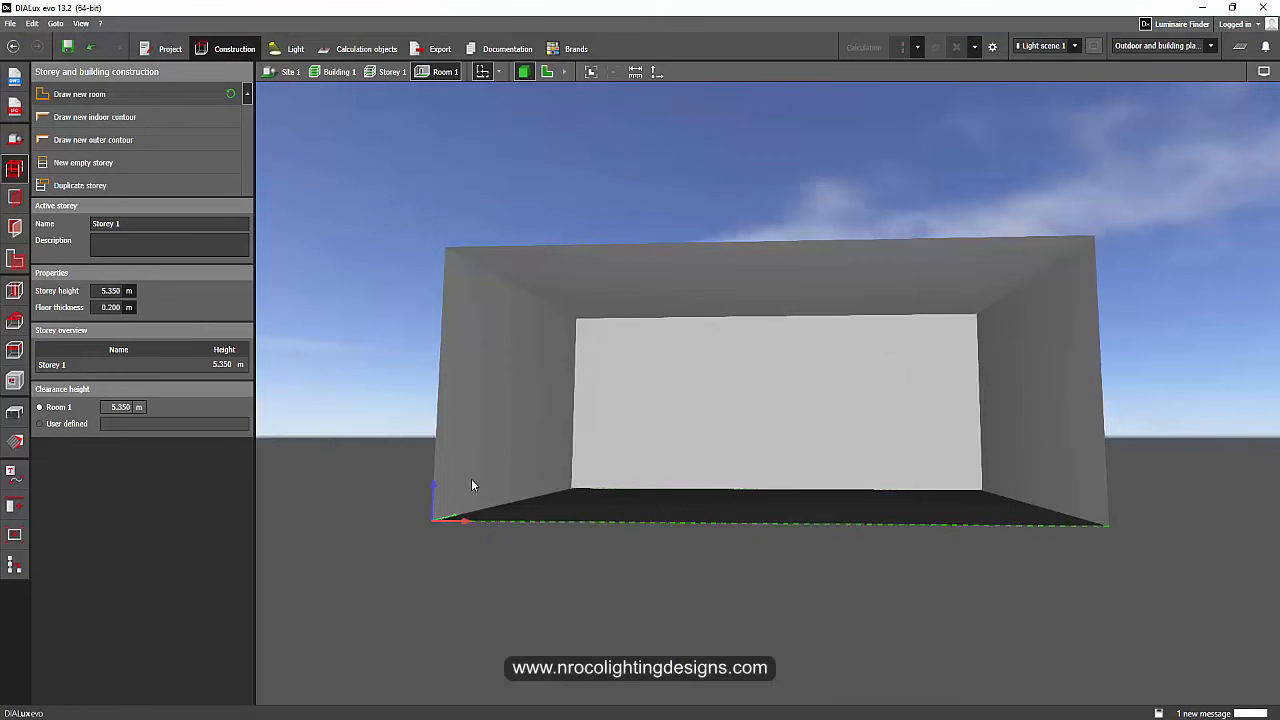
right_drag(471, 478, 819, 561)
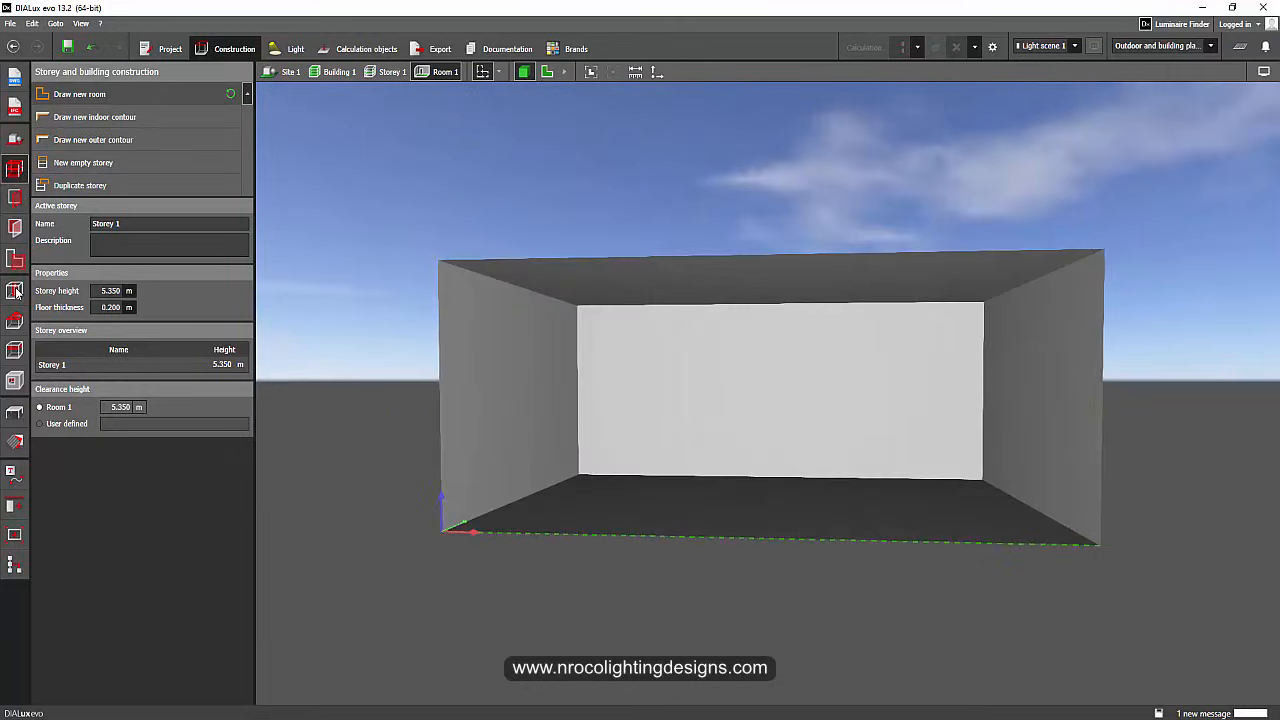
click(15, 291)
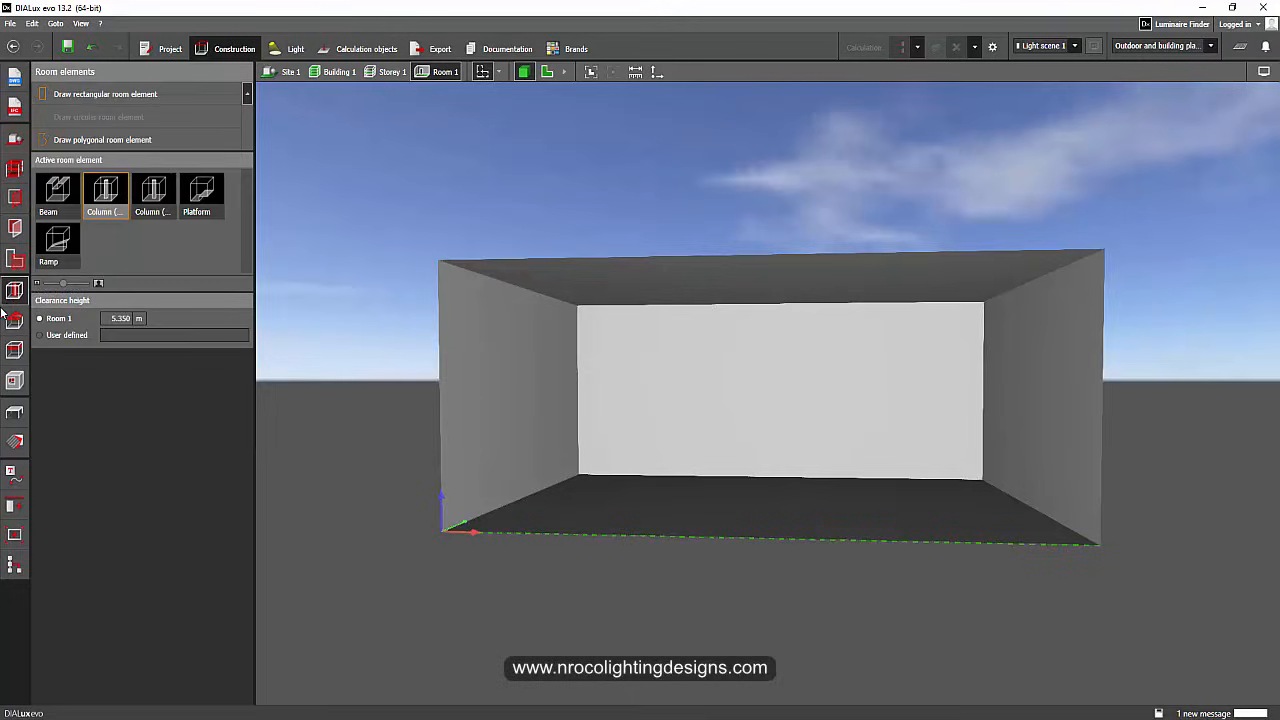
click(57, 240)
click(58, 196)
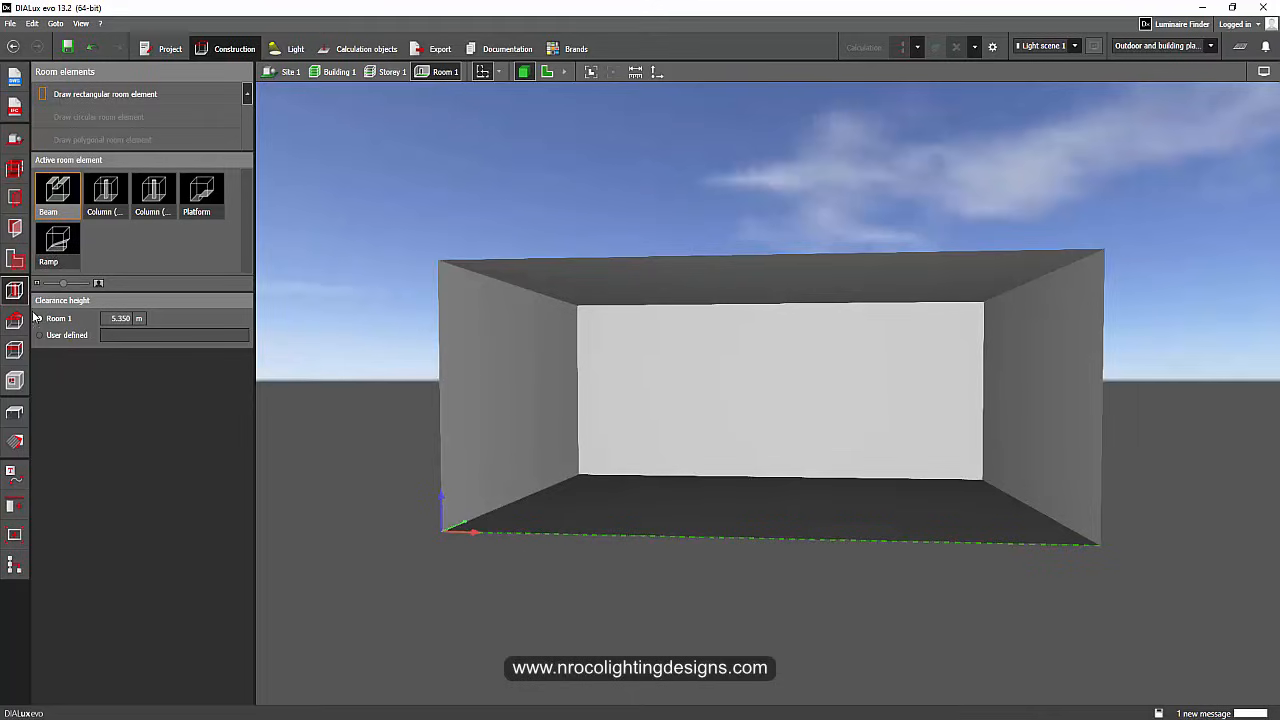
click(13, 258)
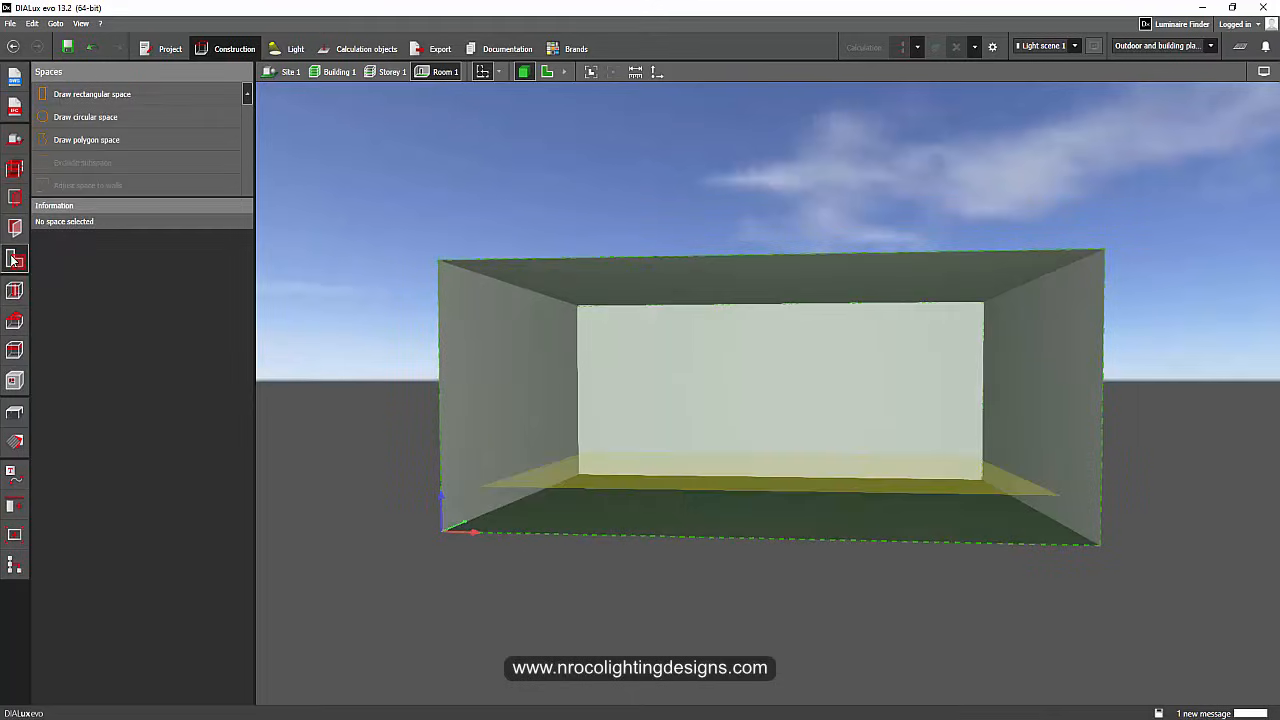
Step: Insert a suspended ceiling into the whole room from the storey's plan view
click(15, 348)
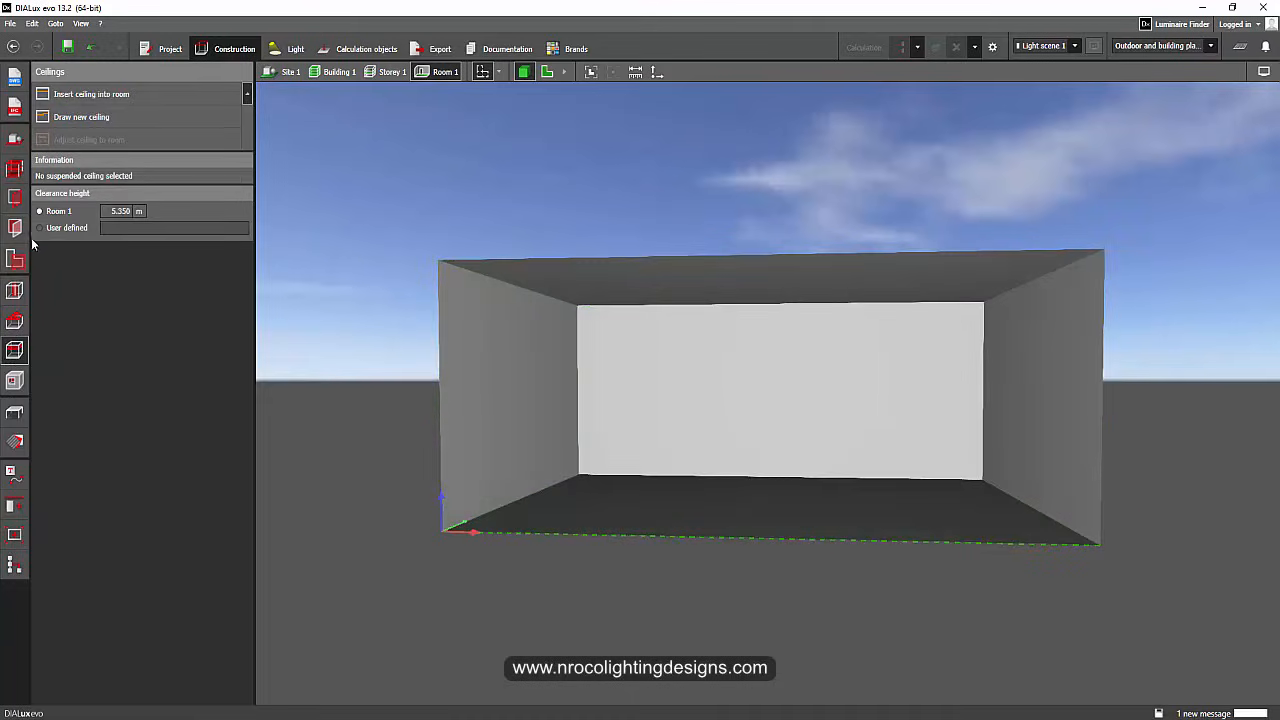
click(384, 72)
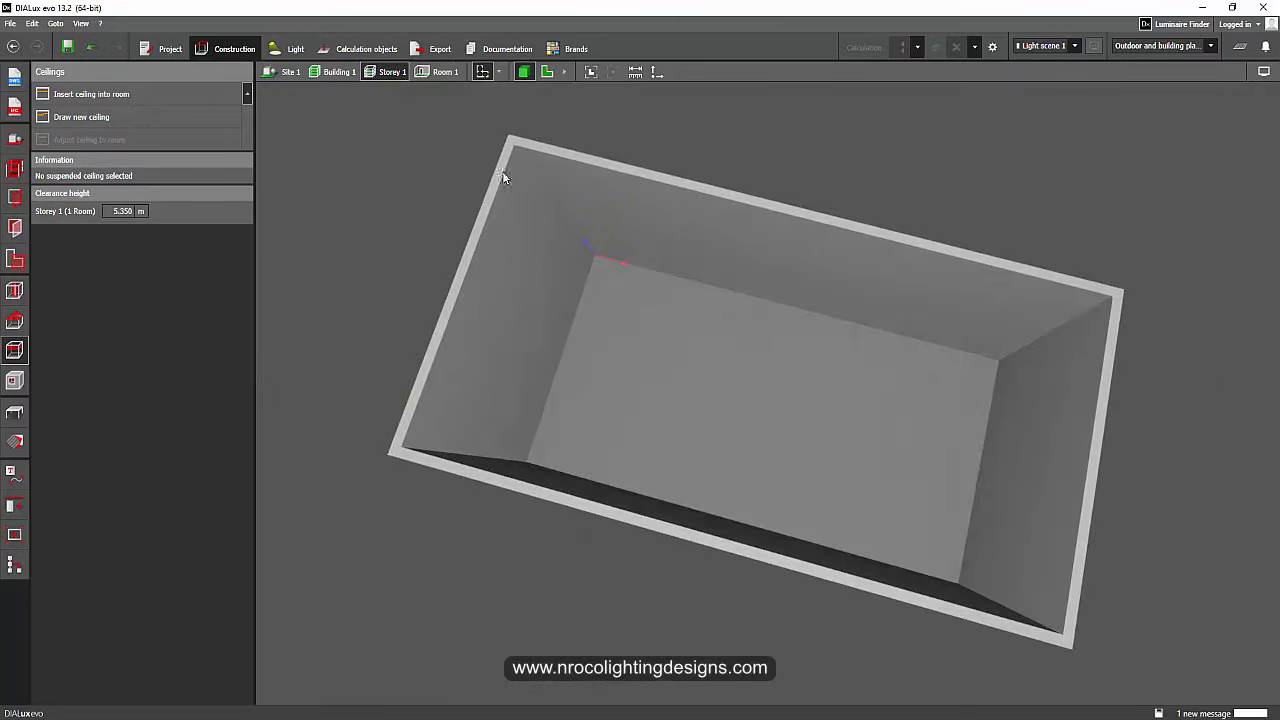
click(547, 72)
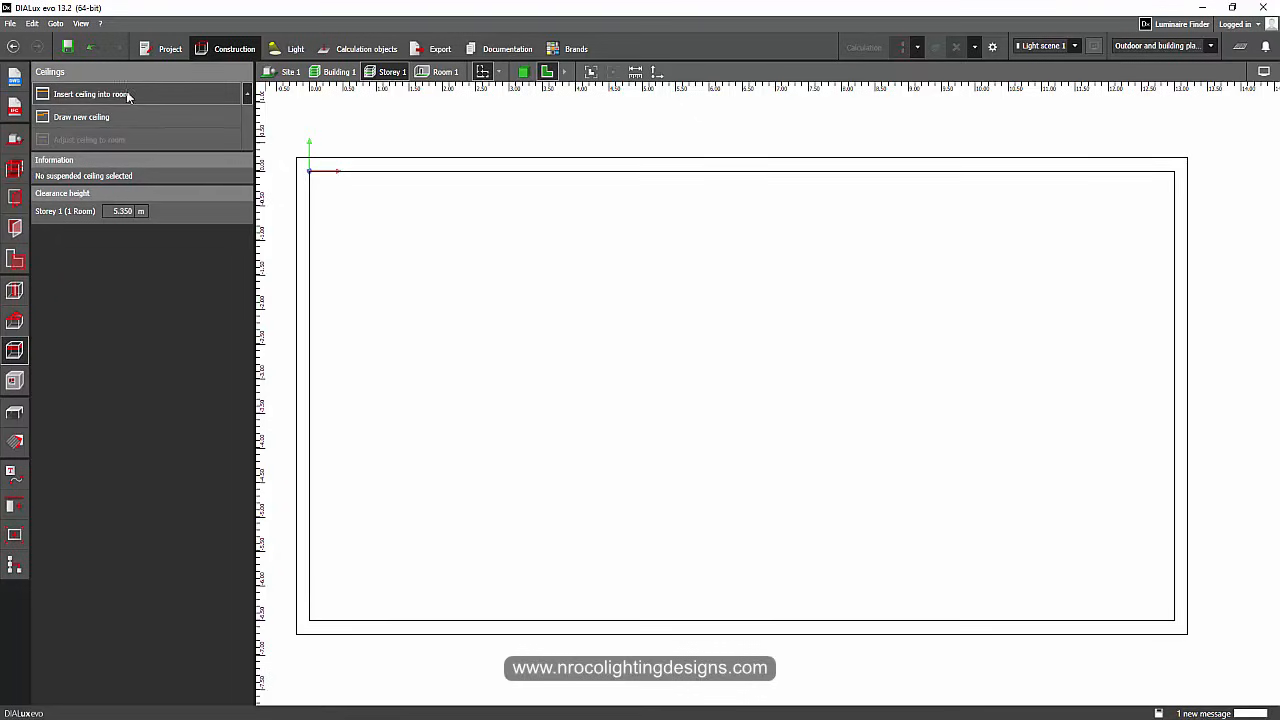
click(90, 94)
click(687, 374)
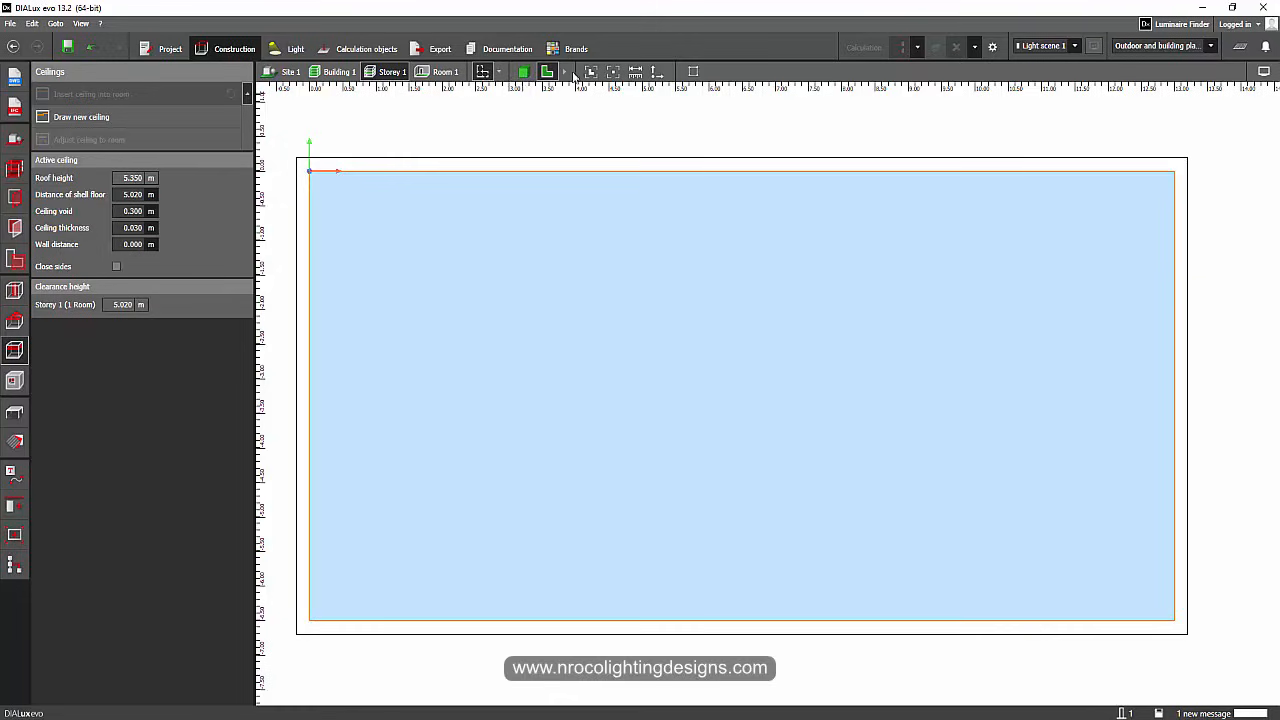
Step: Inspect the suspended ceiling in the side, plan and front views and check which editing options it offers in each
click(565, 73)
click(593, 73)
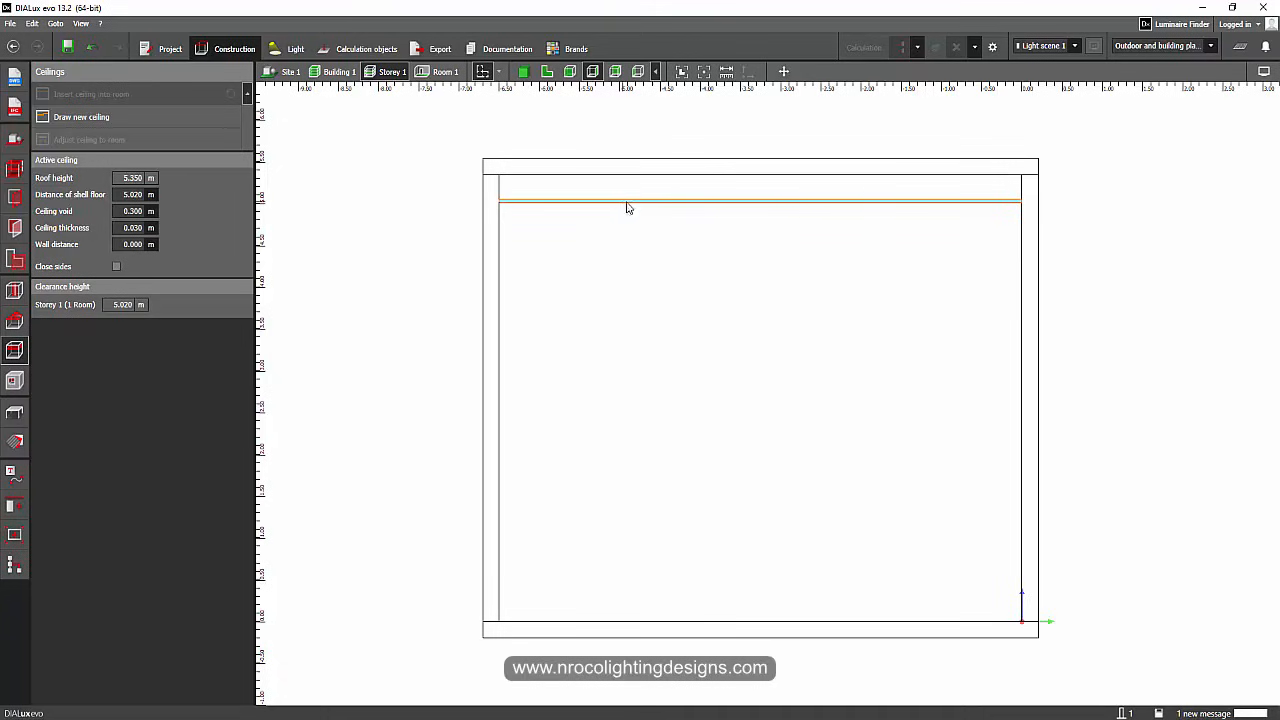
right_click(627, 205)
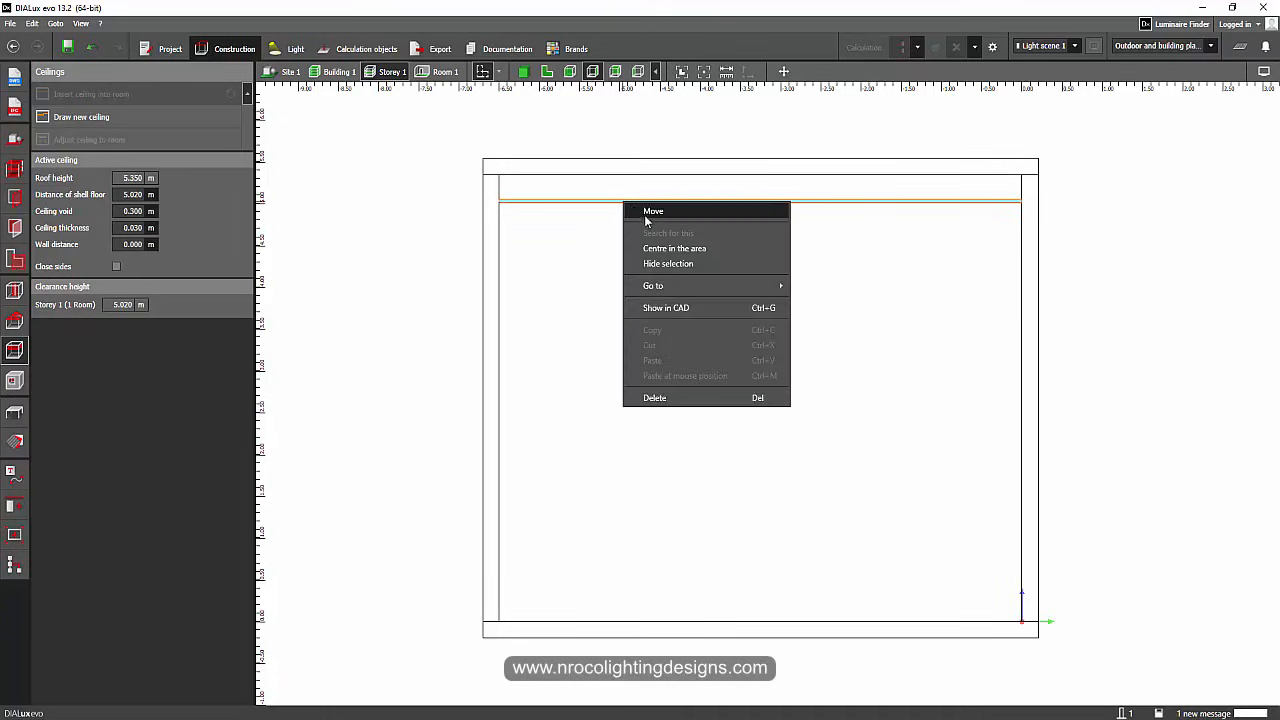
click(548, 208)
click(547, 72)
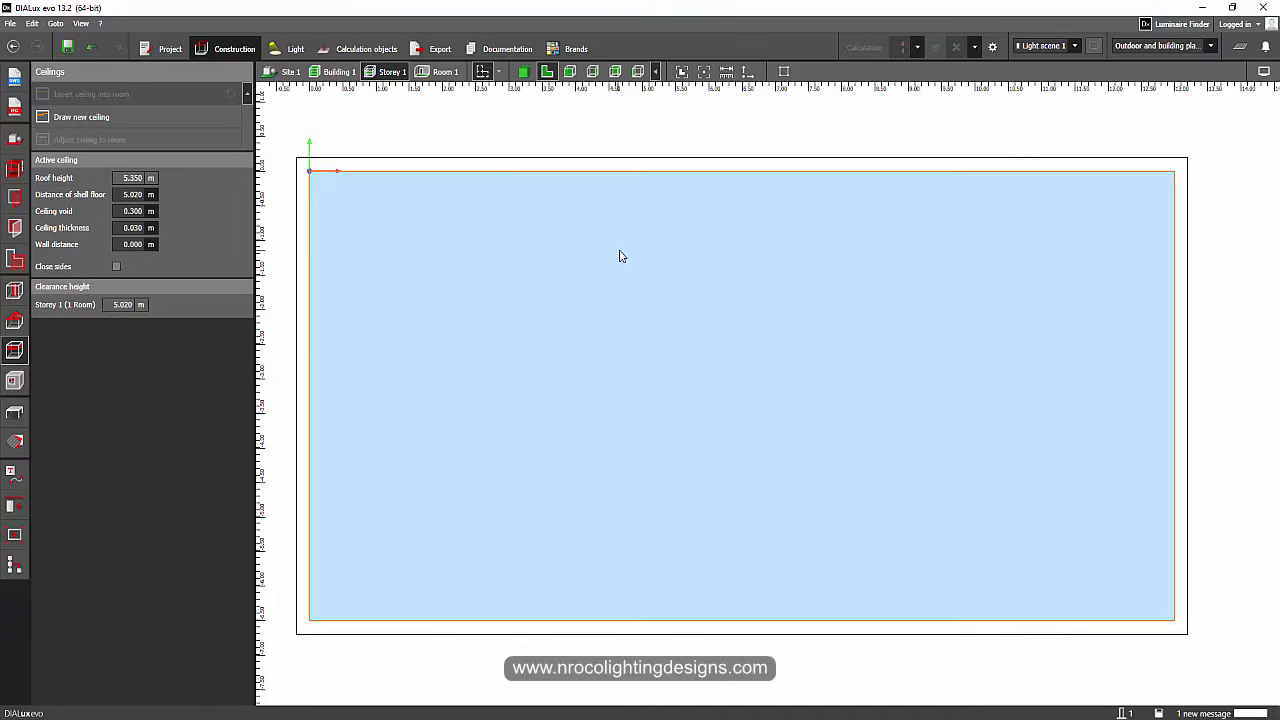
right_click(620, 254)
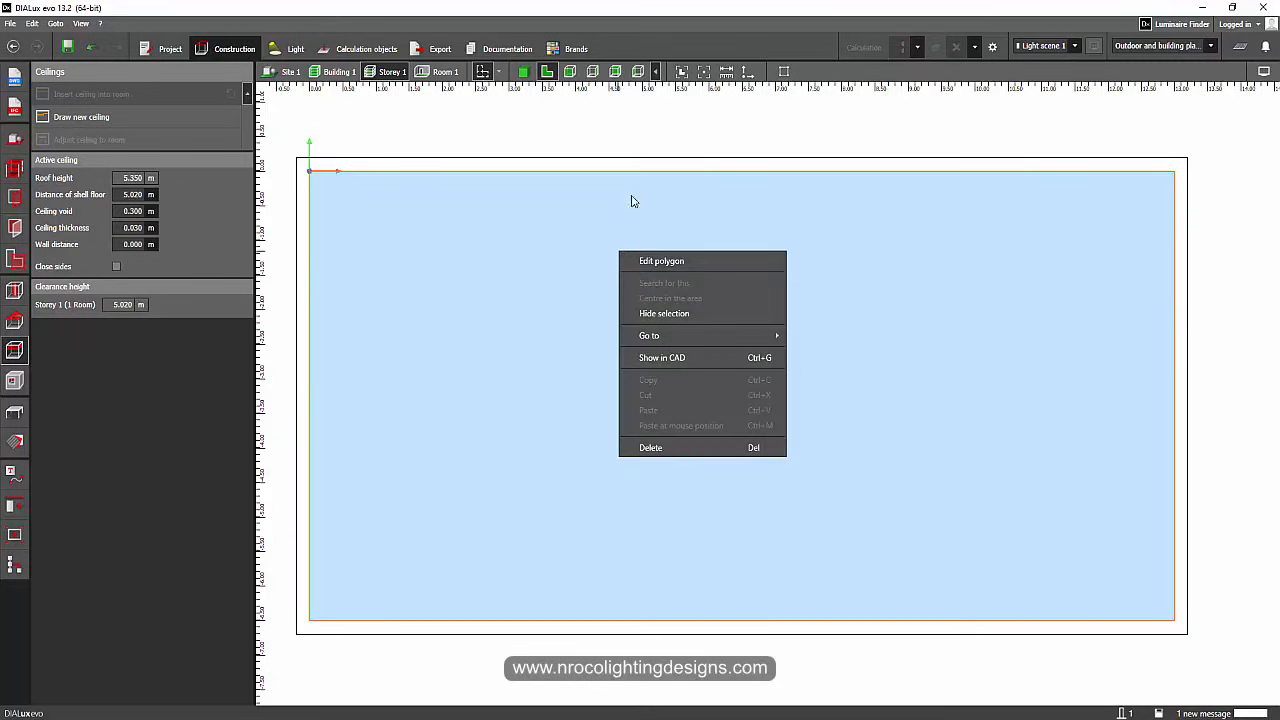
click(570, 72)
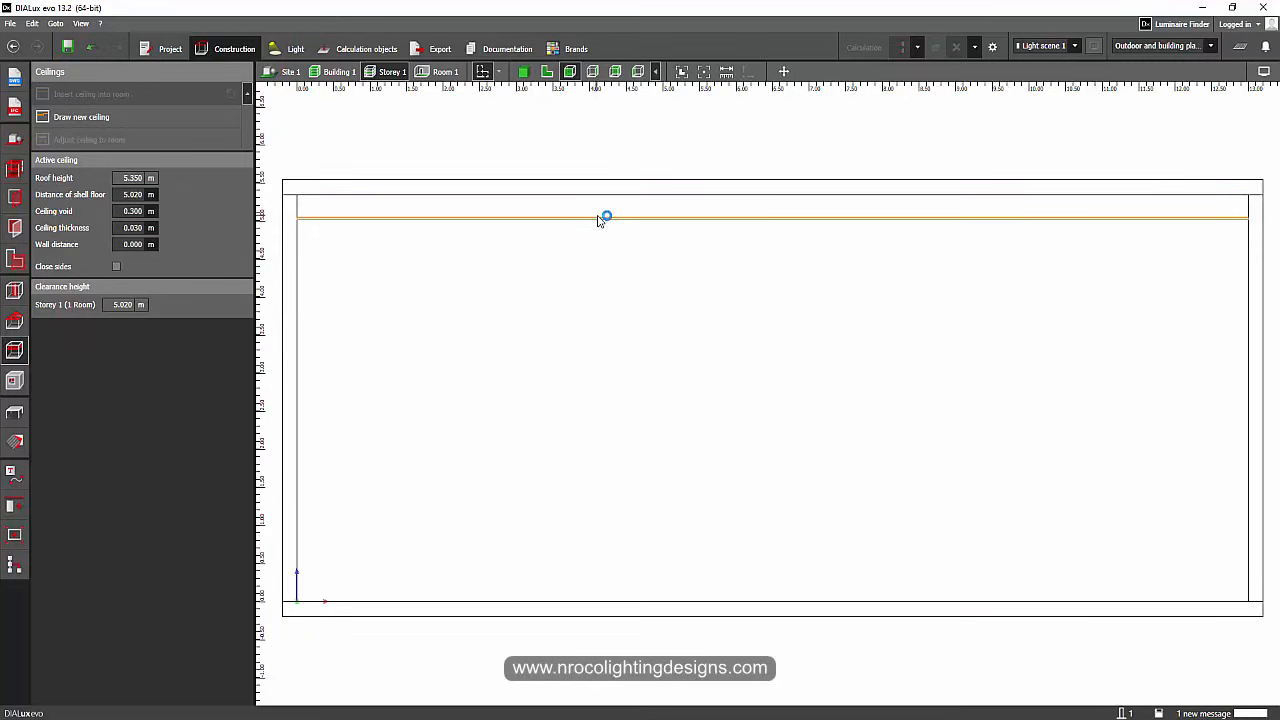
right_click(600, 217)
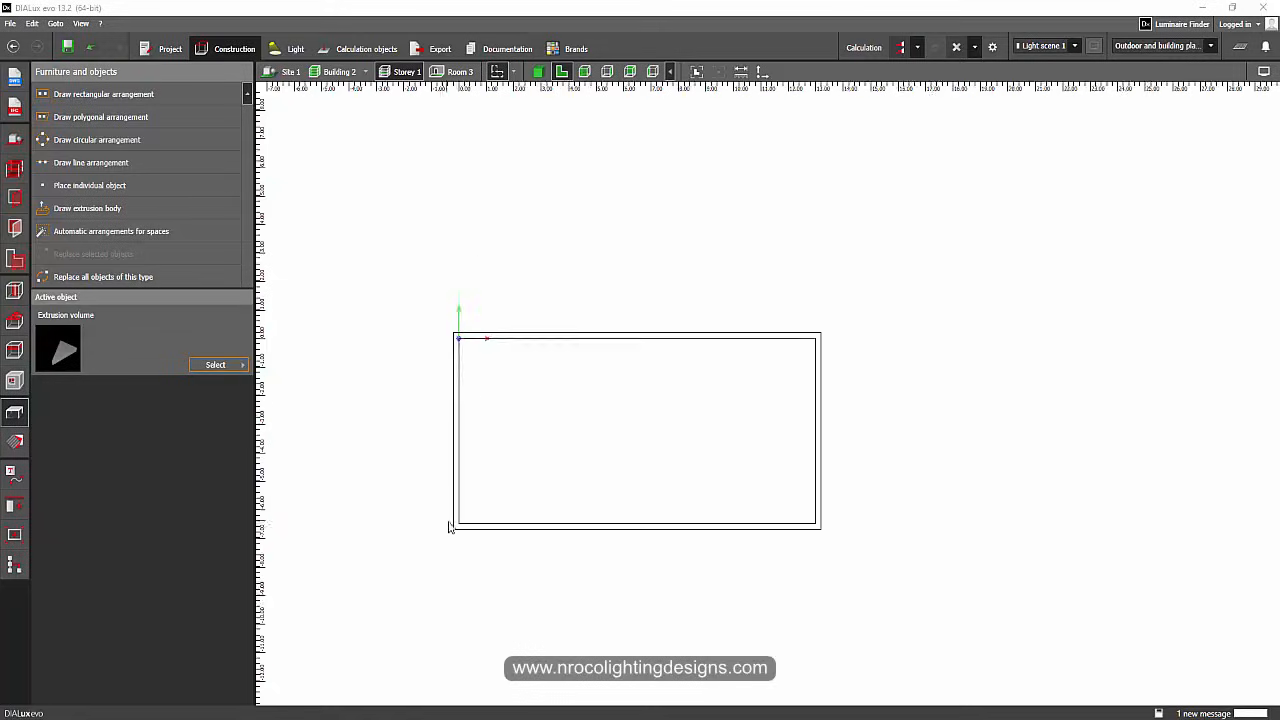
Step: Draw a trapezoidal suspended ceiling from the origin corner: 13 m along the upper wall, diagonally to the lower wall's midpoint, 6.5 m to the corner
scroll(462, 487, up, 3)
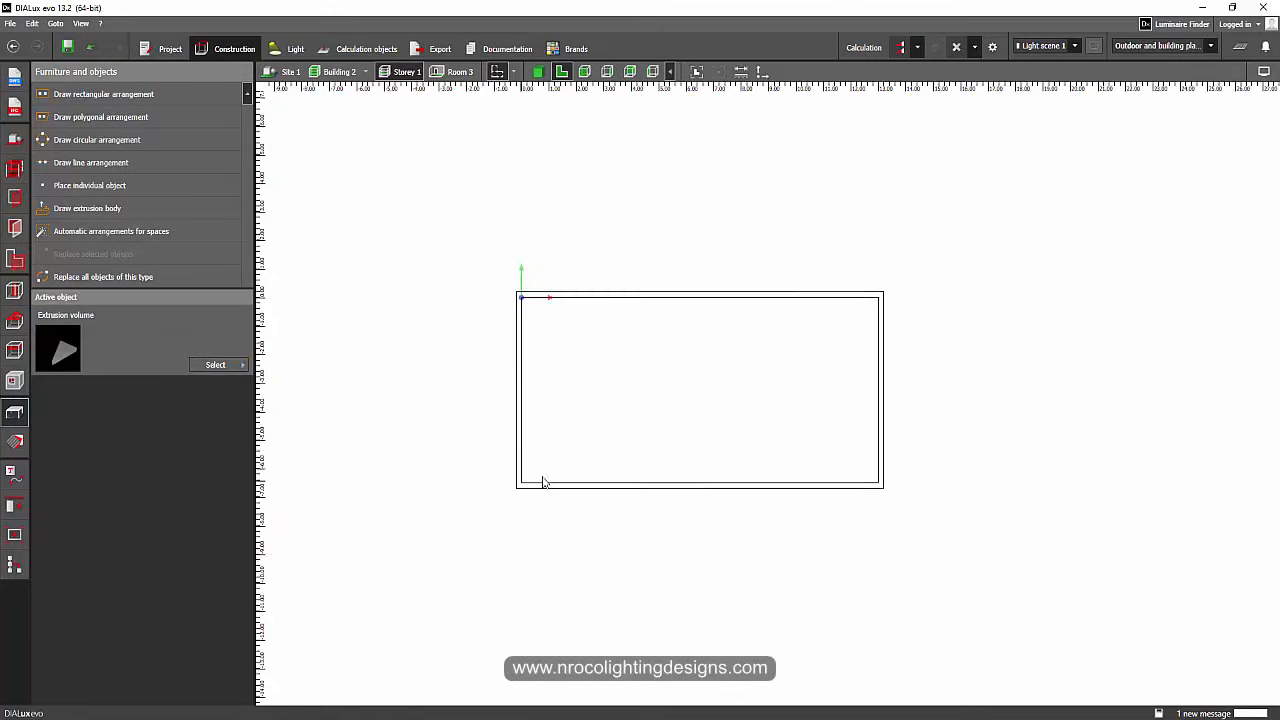
middle_drag(482, 448, 438, 485)
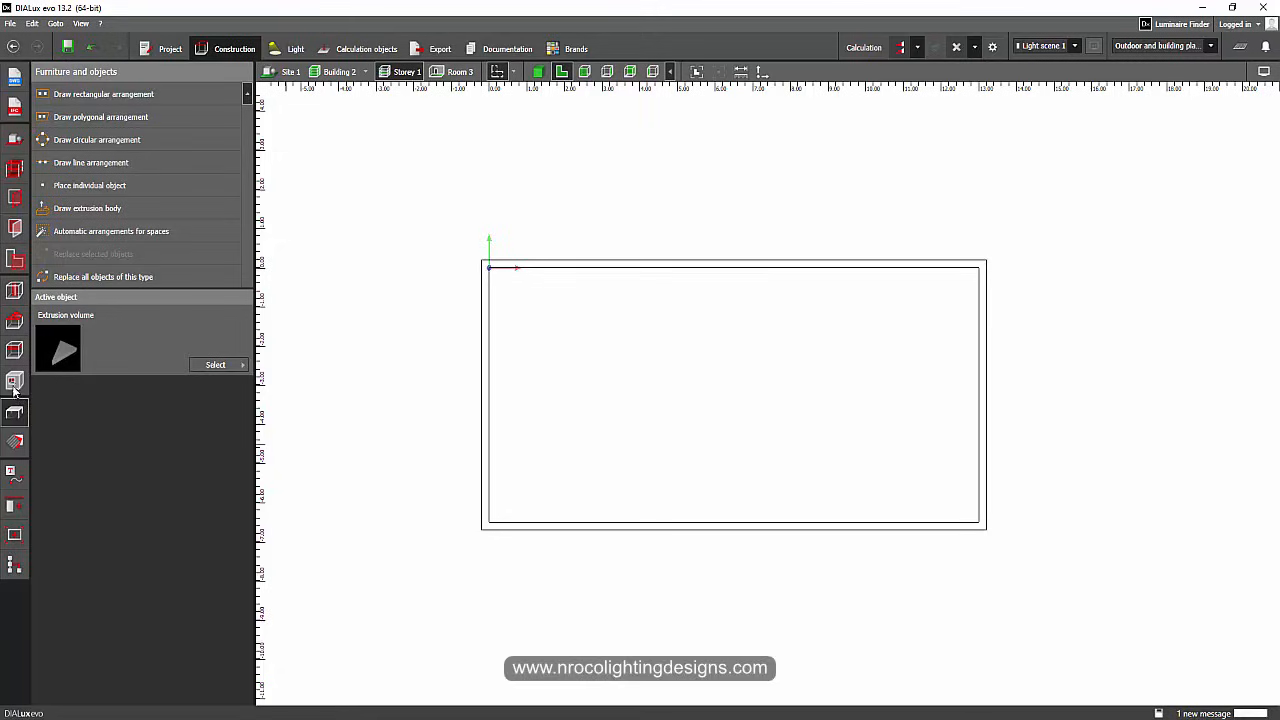
click(15, 352)
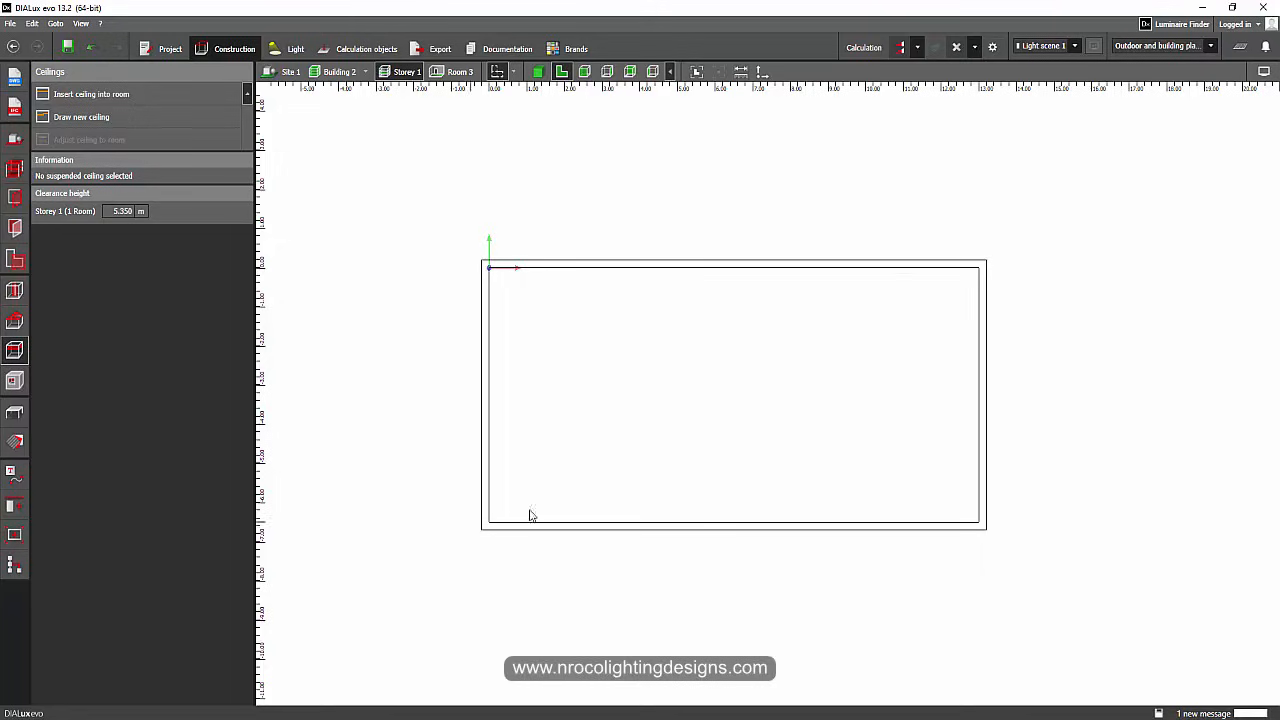
scroll(612, 464, up, 1)
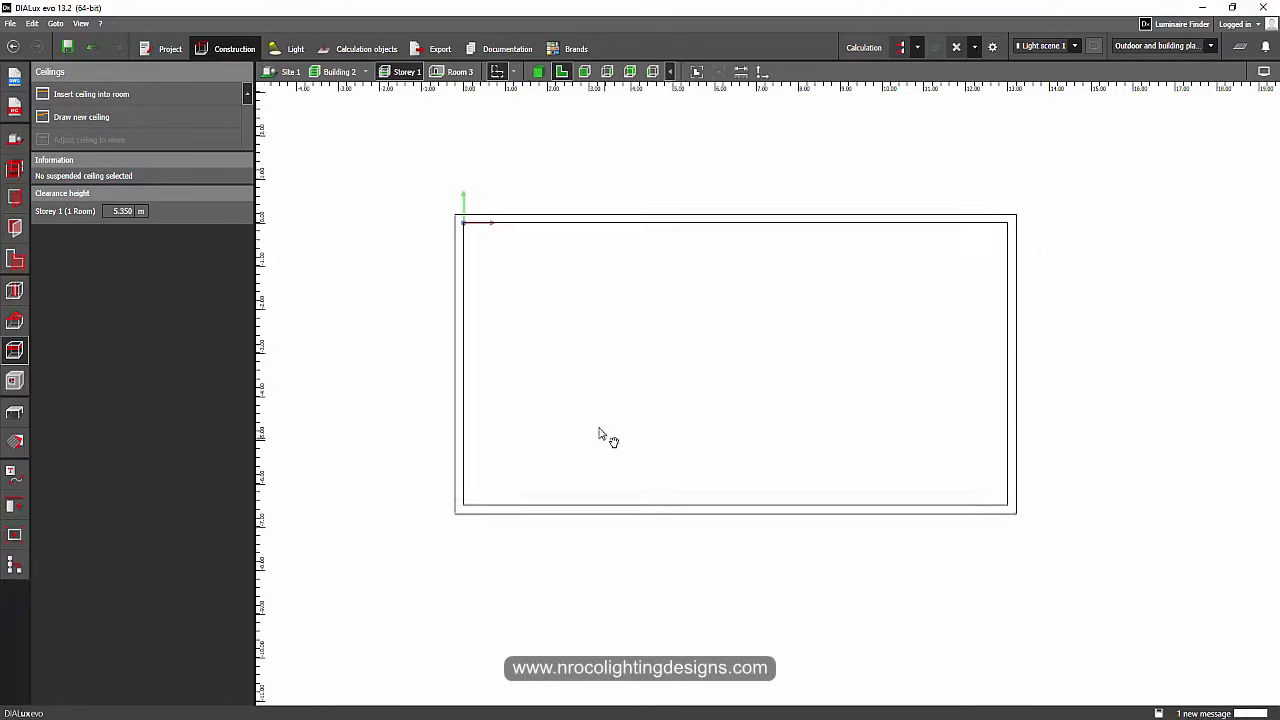
click(89, 121)
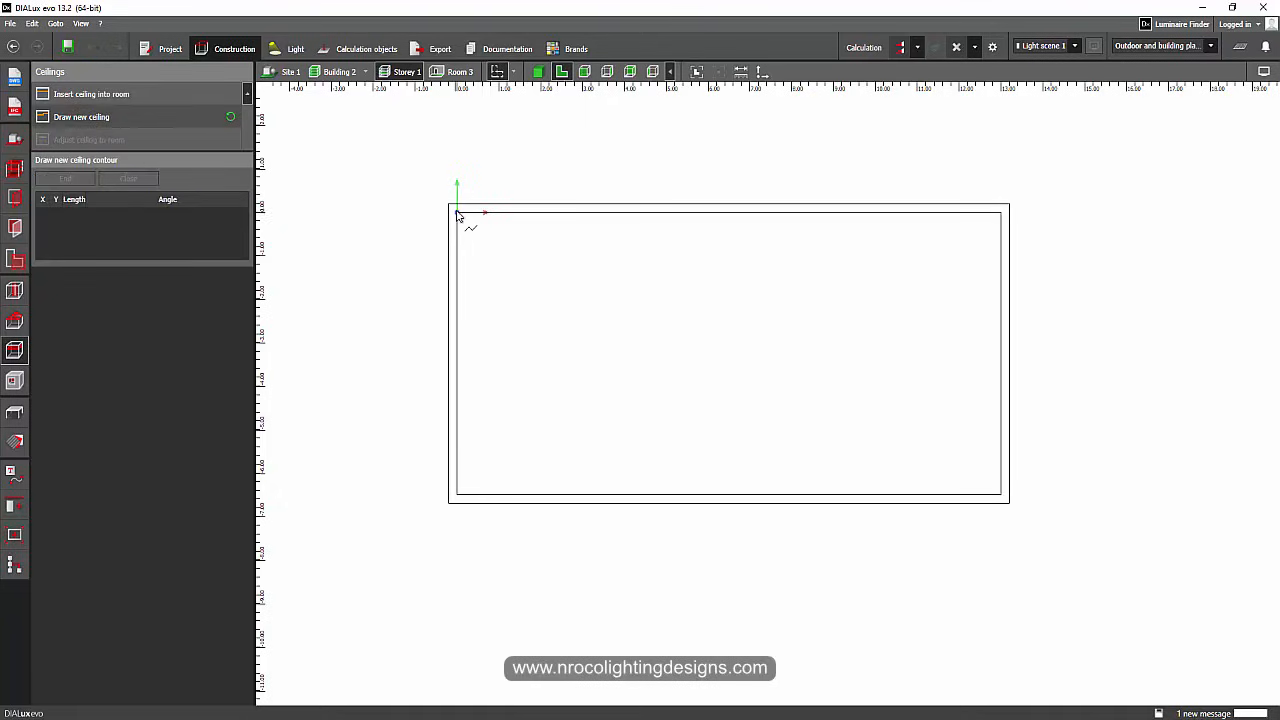
click(456, 212)
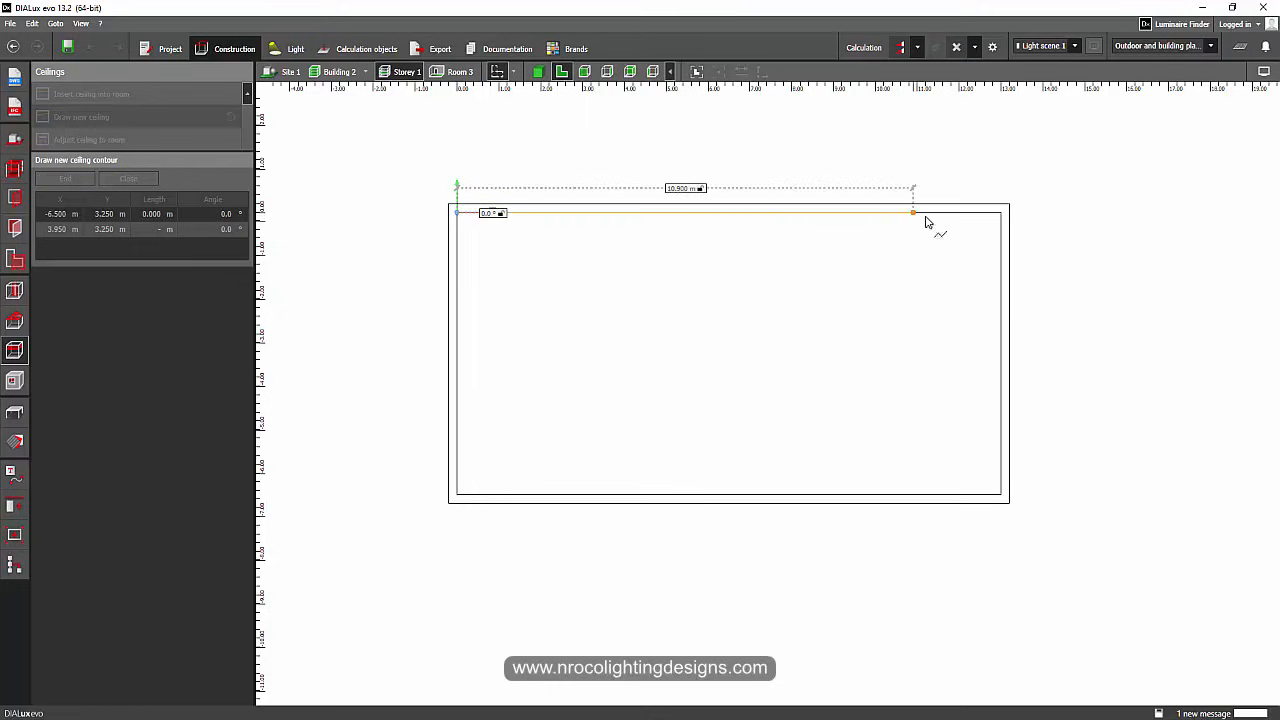
click(1002, 214)
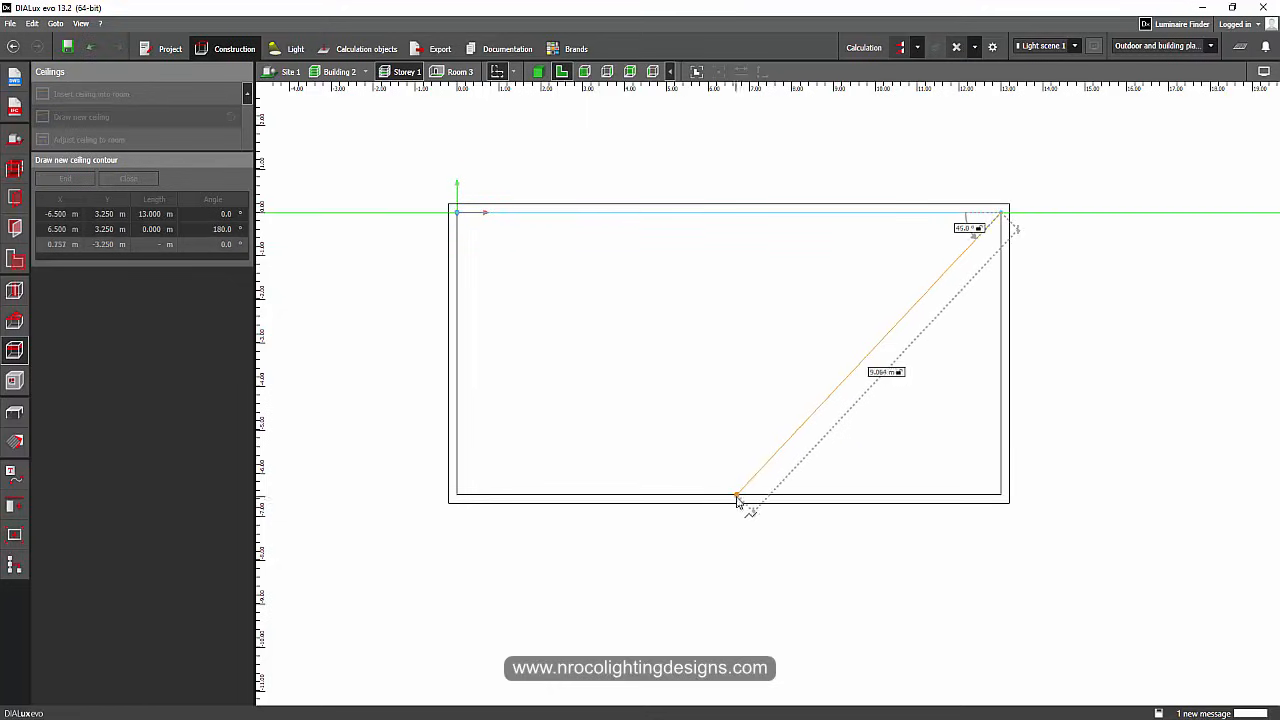
click(730, 495)
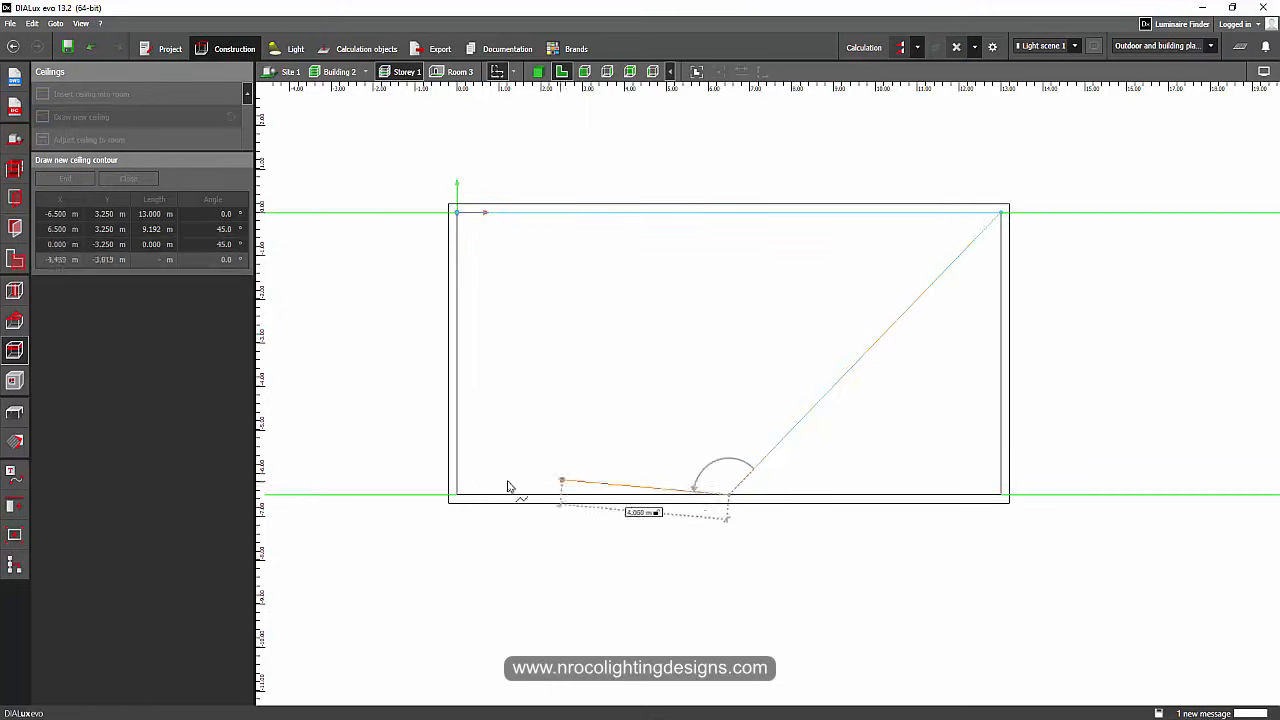
click(457, 494)
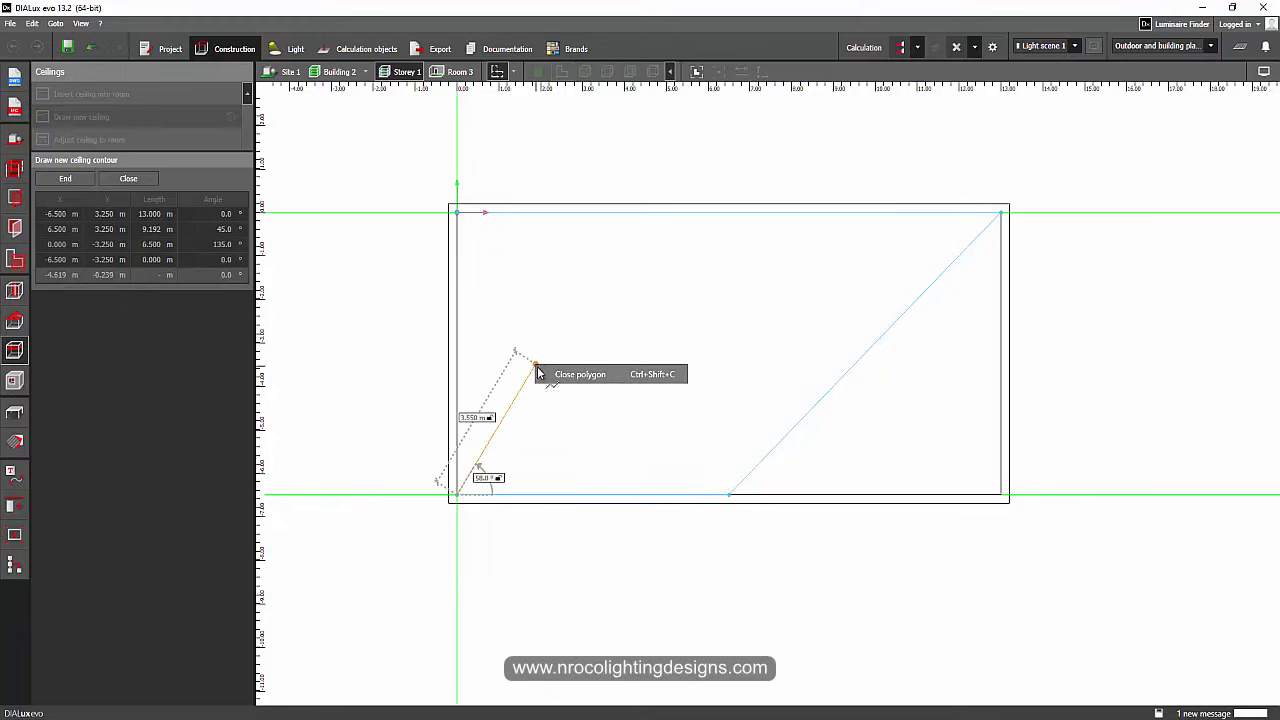
click(540, 372)
click(91, 48)
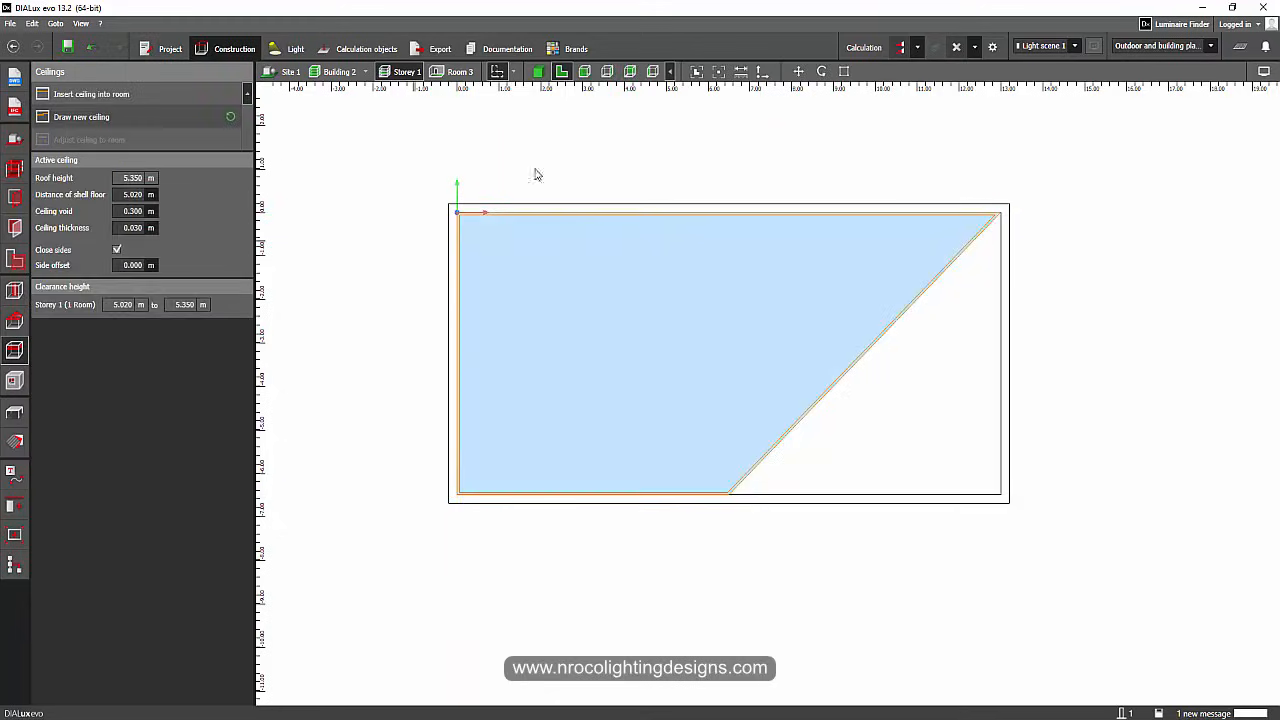
Step: In the front view, turn off the trapezoidal ceiling's closed sides and set its distance of shell floor to 3.35 m
click(584, 71)
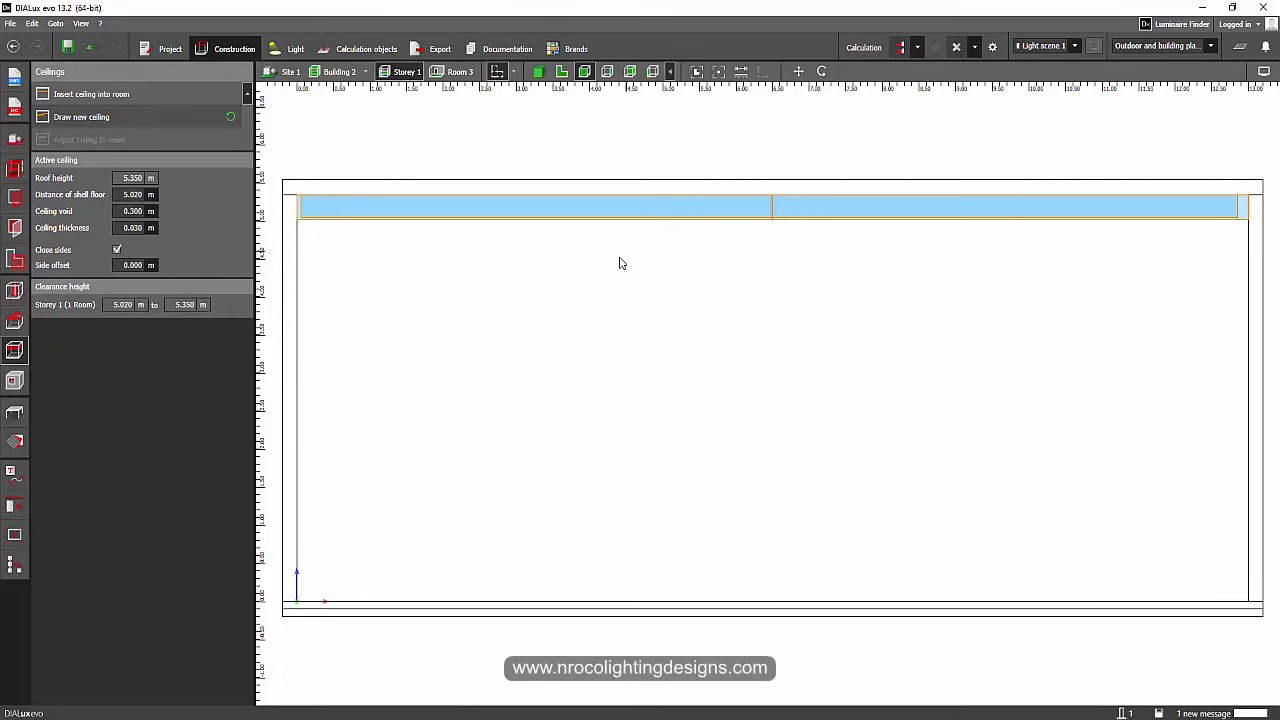
scroll(560, 263, down, 1)
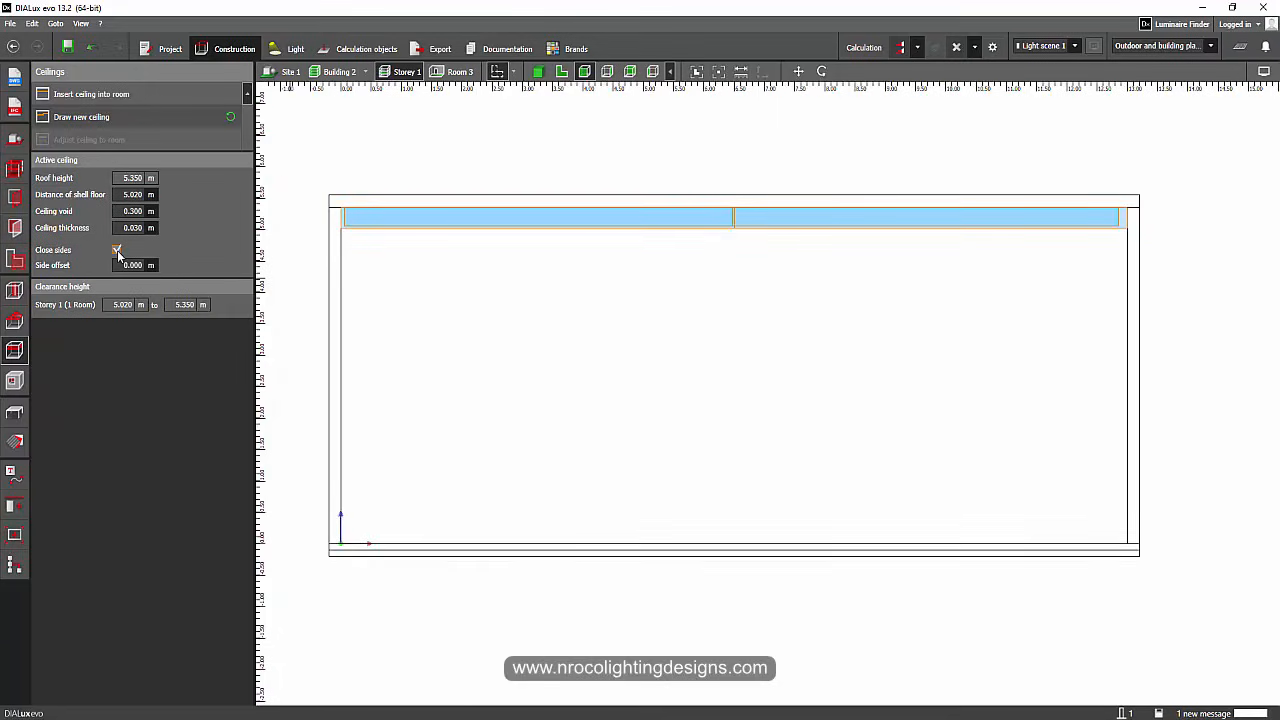
click(117, 250)
click(132, 194)
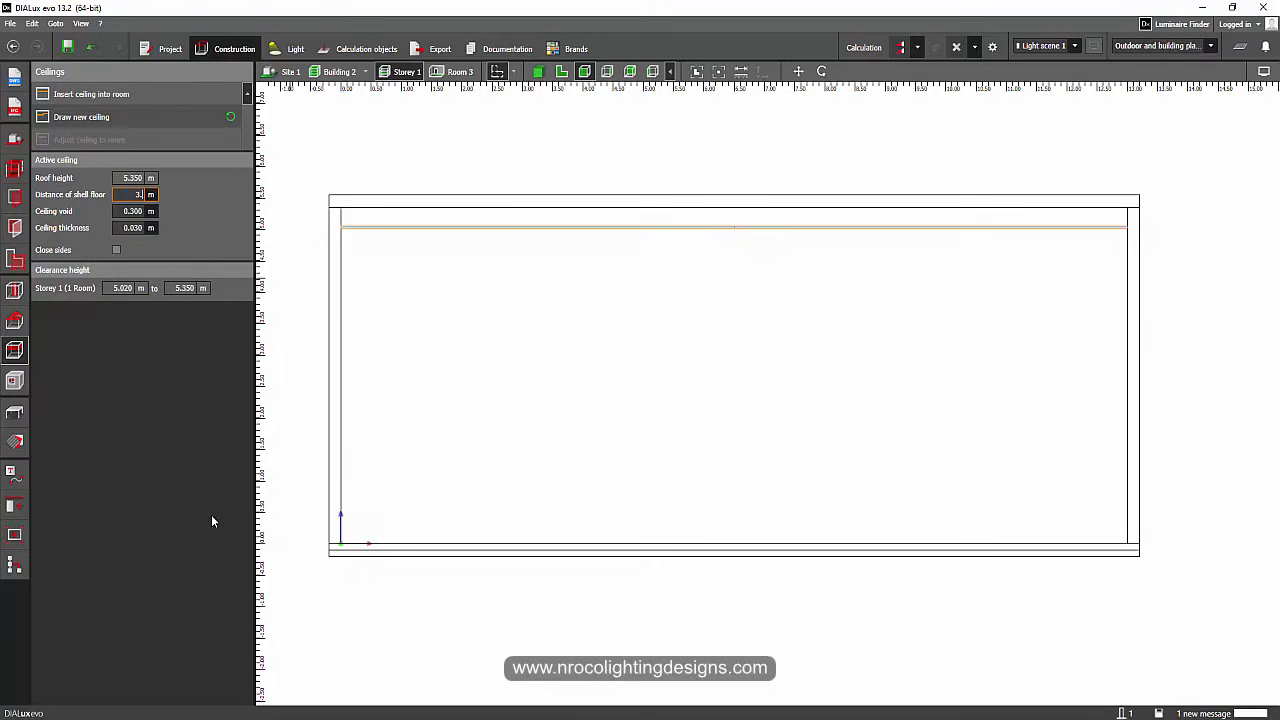
key(Return)
Step: Set the trapezoidal ceiling's distance of shell floor to 3 m and its ceiling thickness to 2 m
click(135, 228)
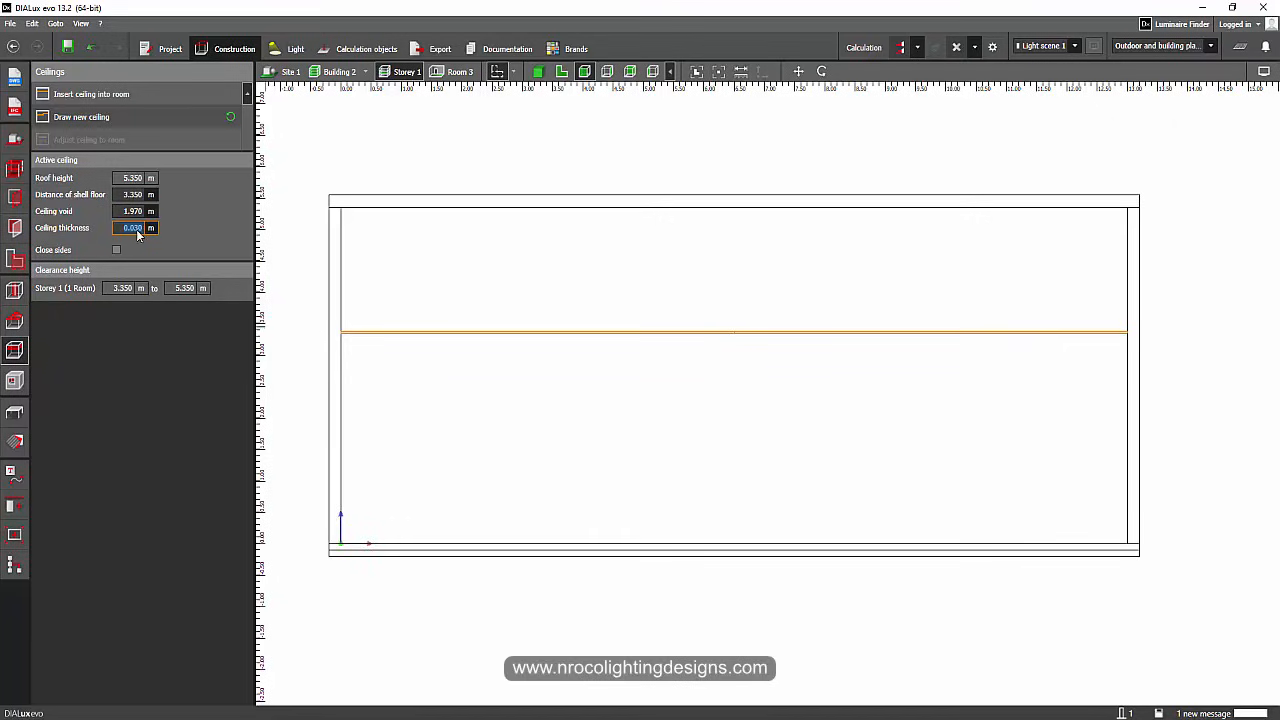
click(136, 196)
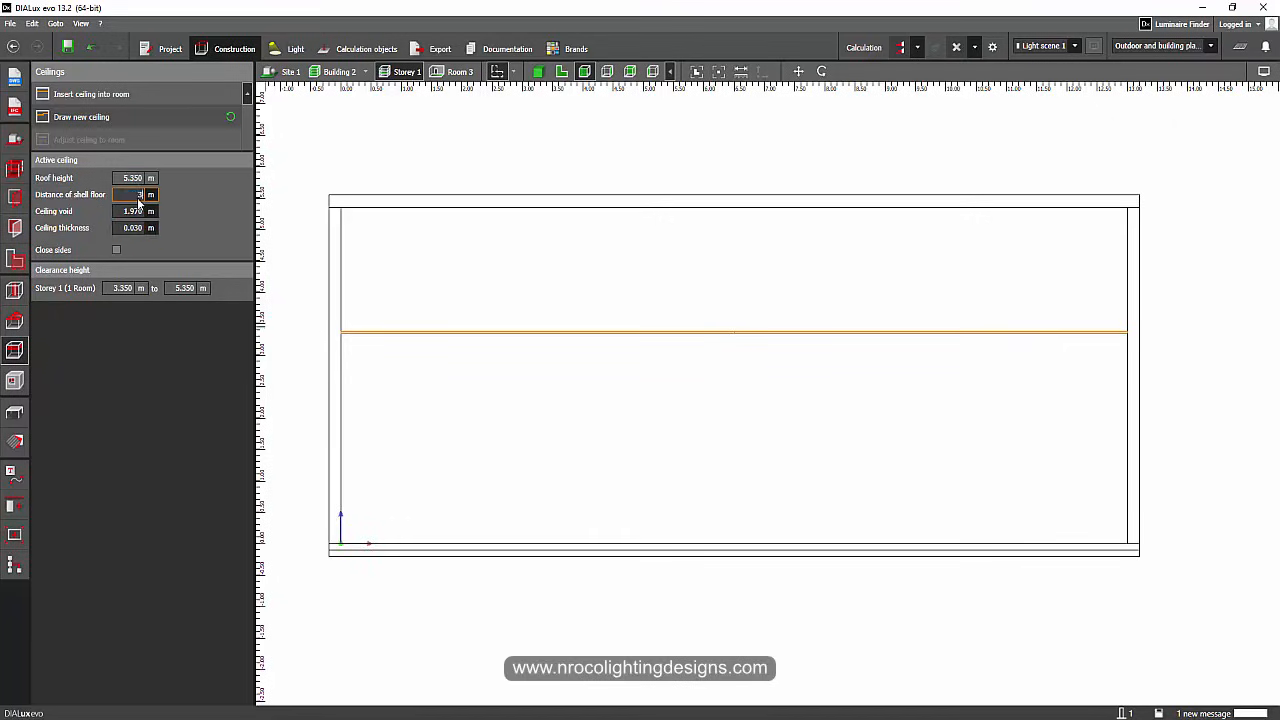
text(3)
key(Return)
click(134, 228)
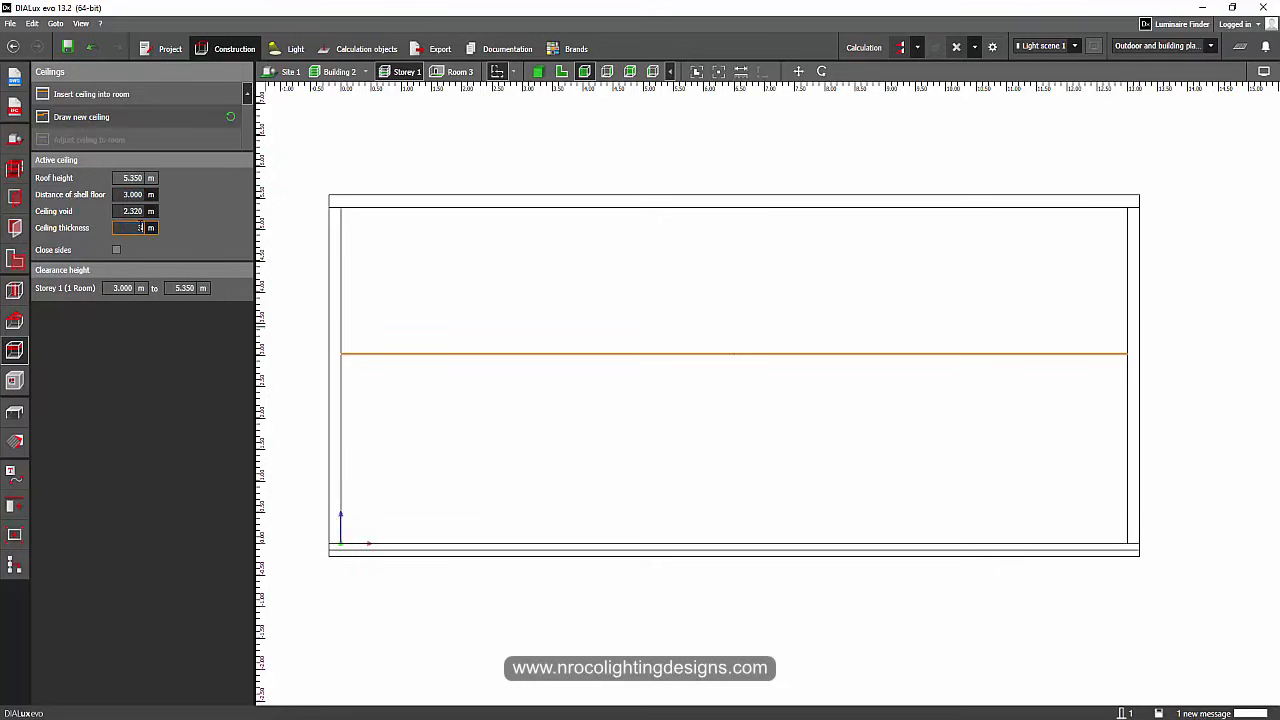
text(2)
key(Return)
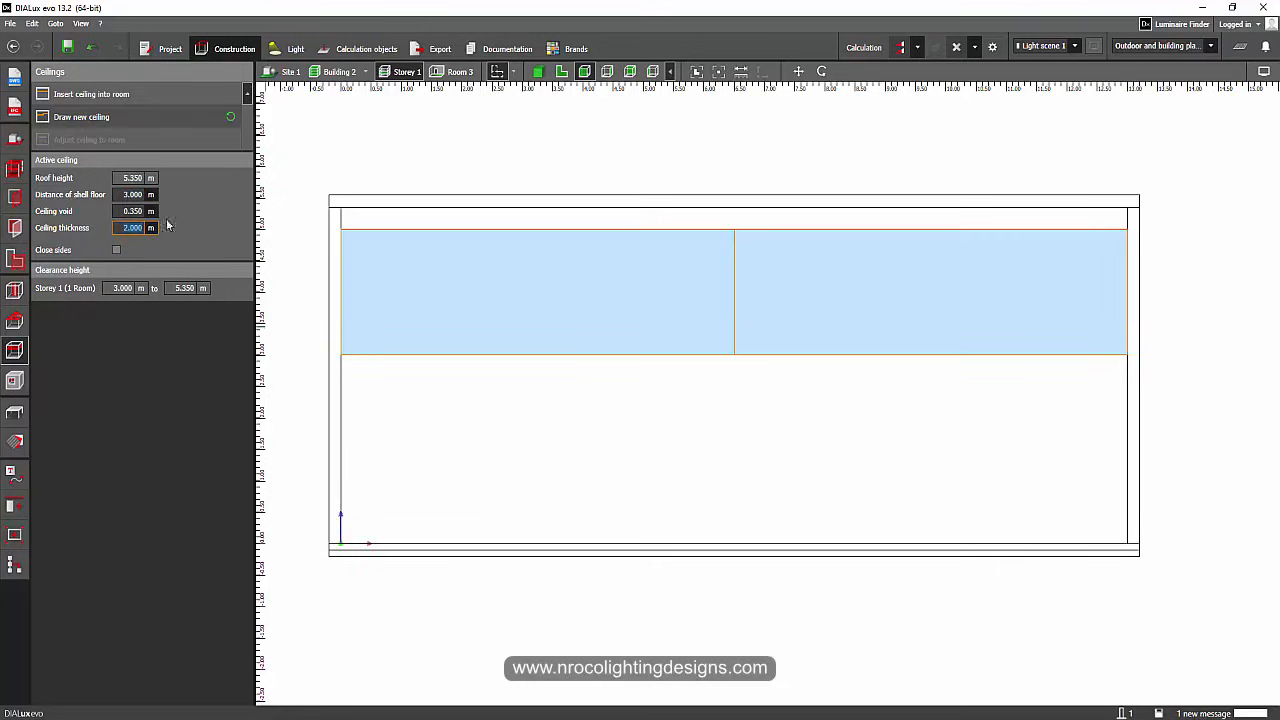
Step: Set the trapezoidal ceiling's distance of shell floor to 3.35 m and examine its shape in the 3D views of the storey and room
click(137, 197)
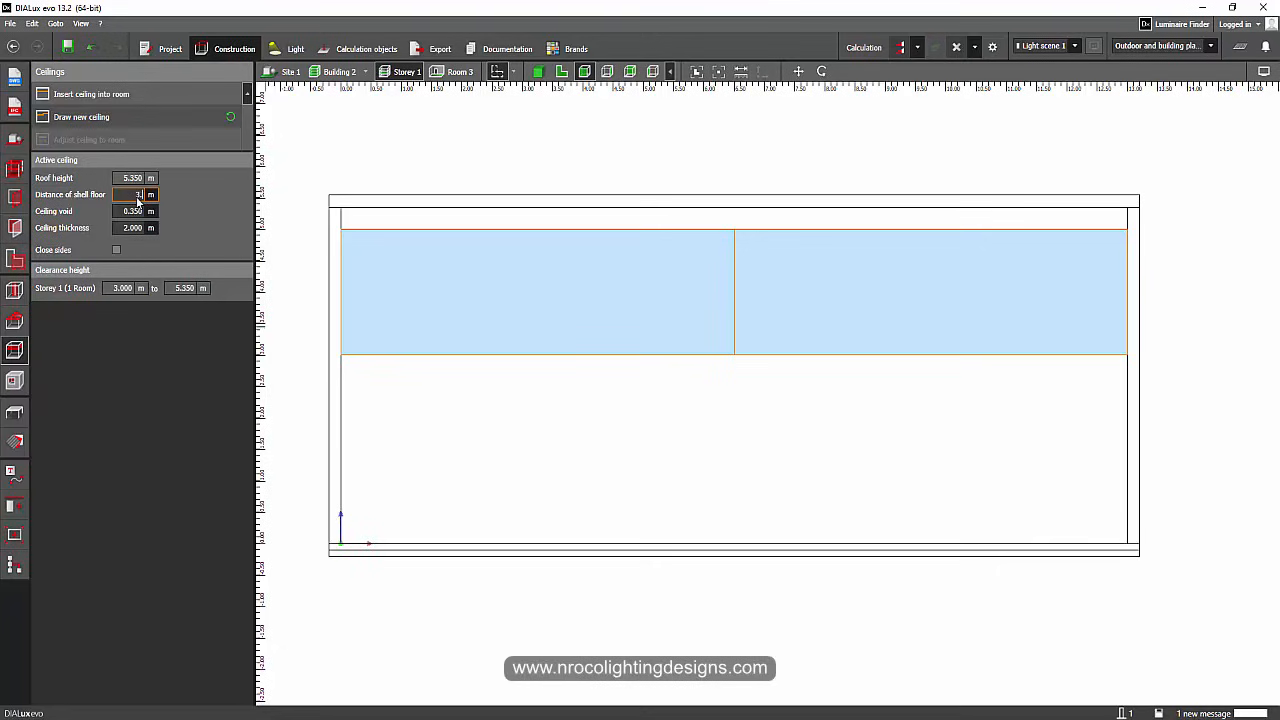
text(3.35)
key(Return)
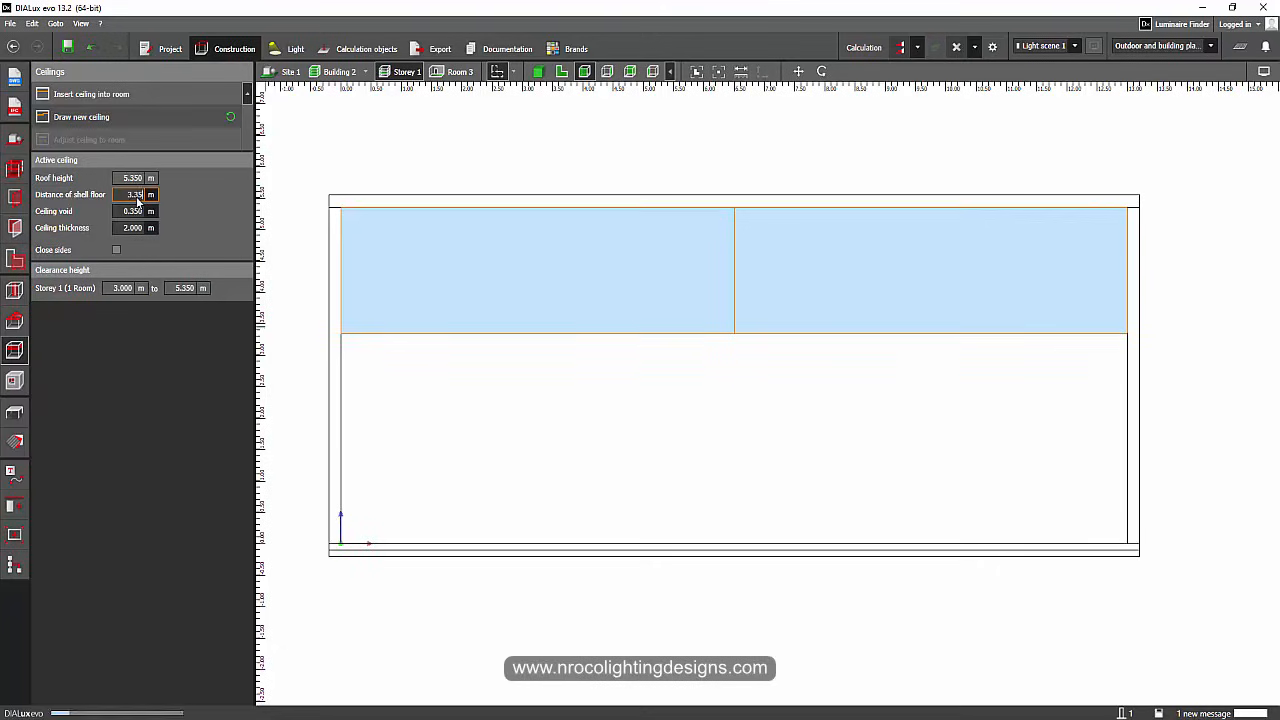
click(539, 73)
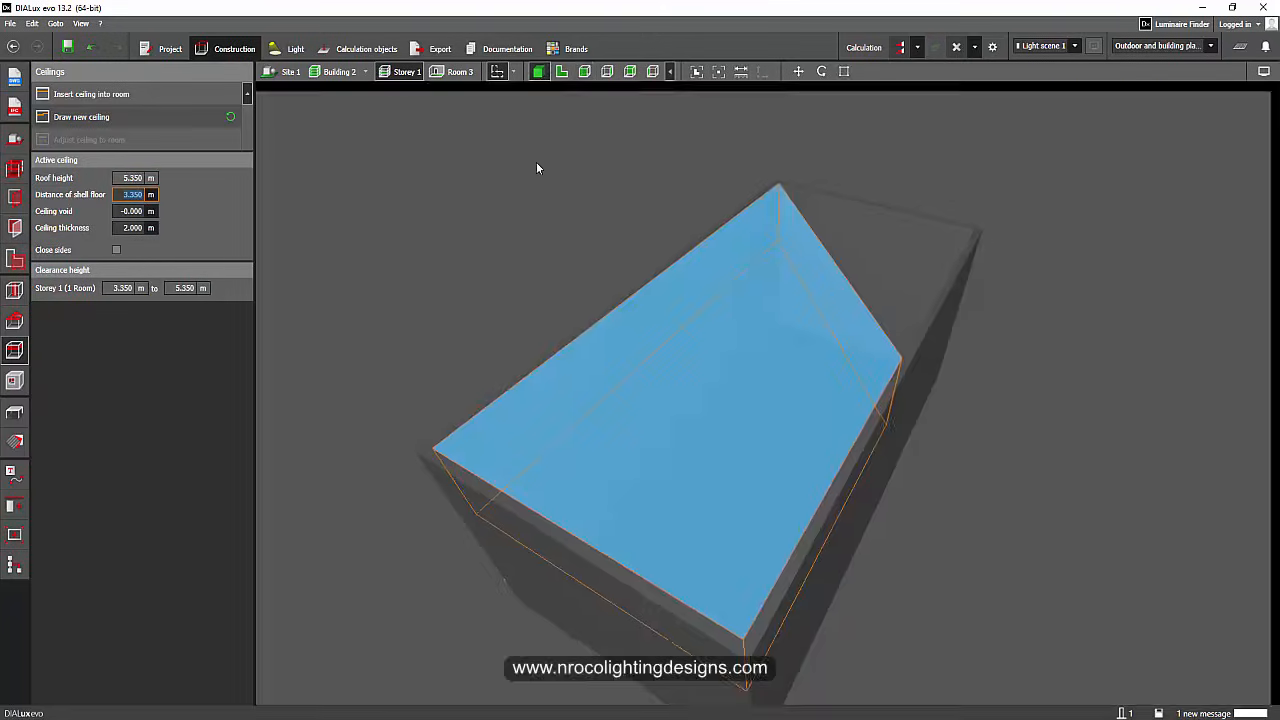
click(459, 75)
click(420, 283)
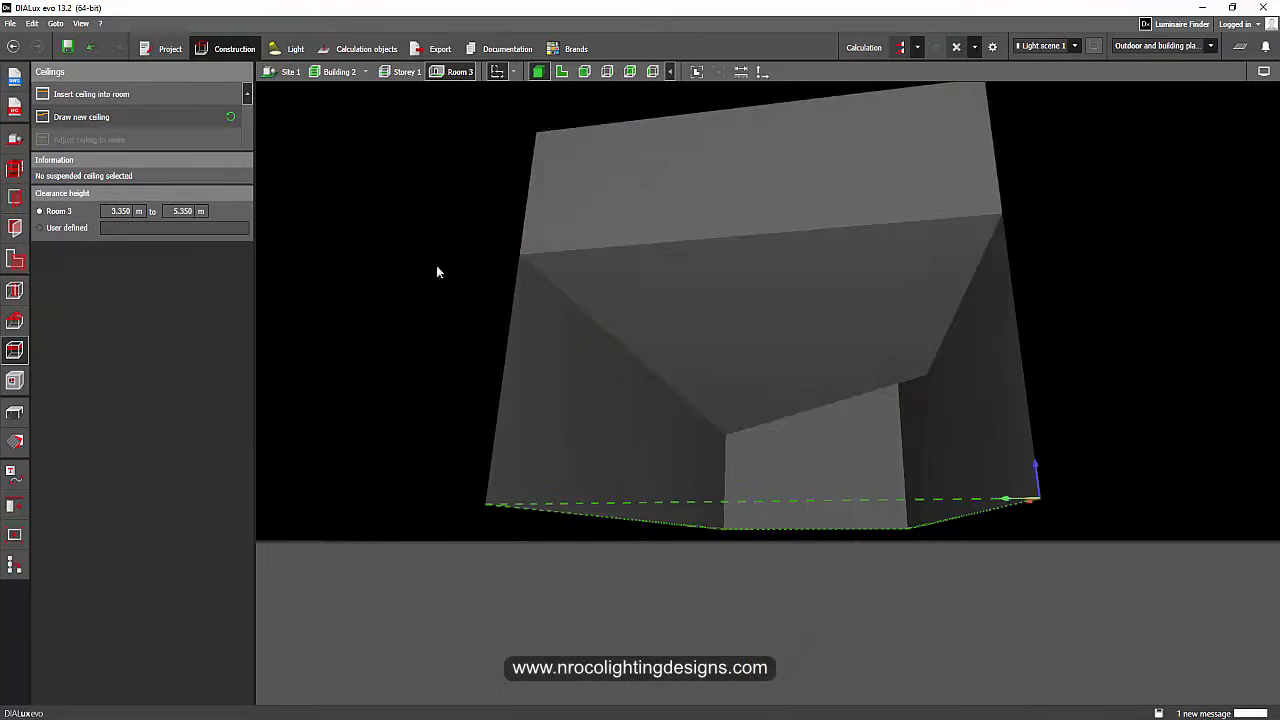
drag(437, 271, 873, 336)
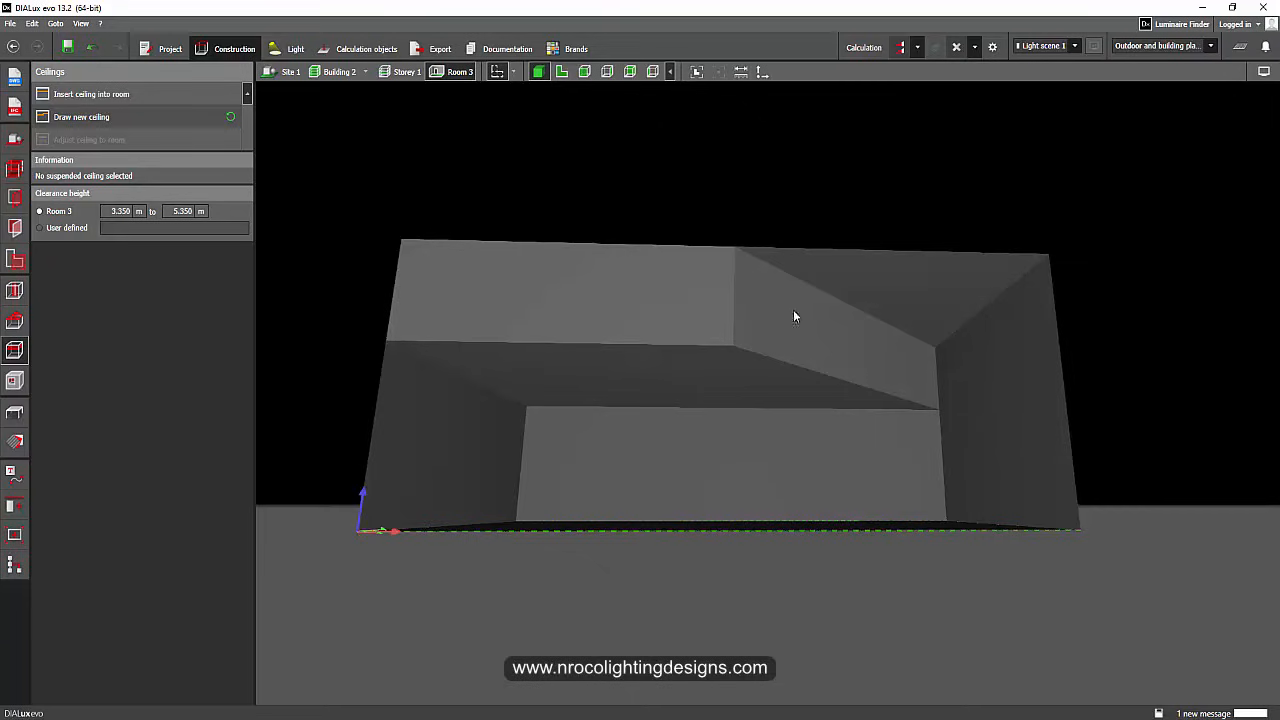
Step: Draw a triangular ceiling on the storey plan, 6.5 m down the wall opposite the origin, to the diagonal's lower end and back along it
click(561, 71)
click(404, 71)
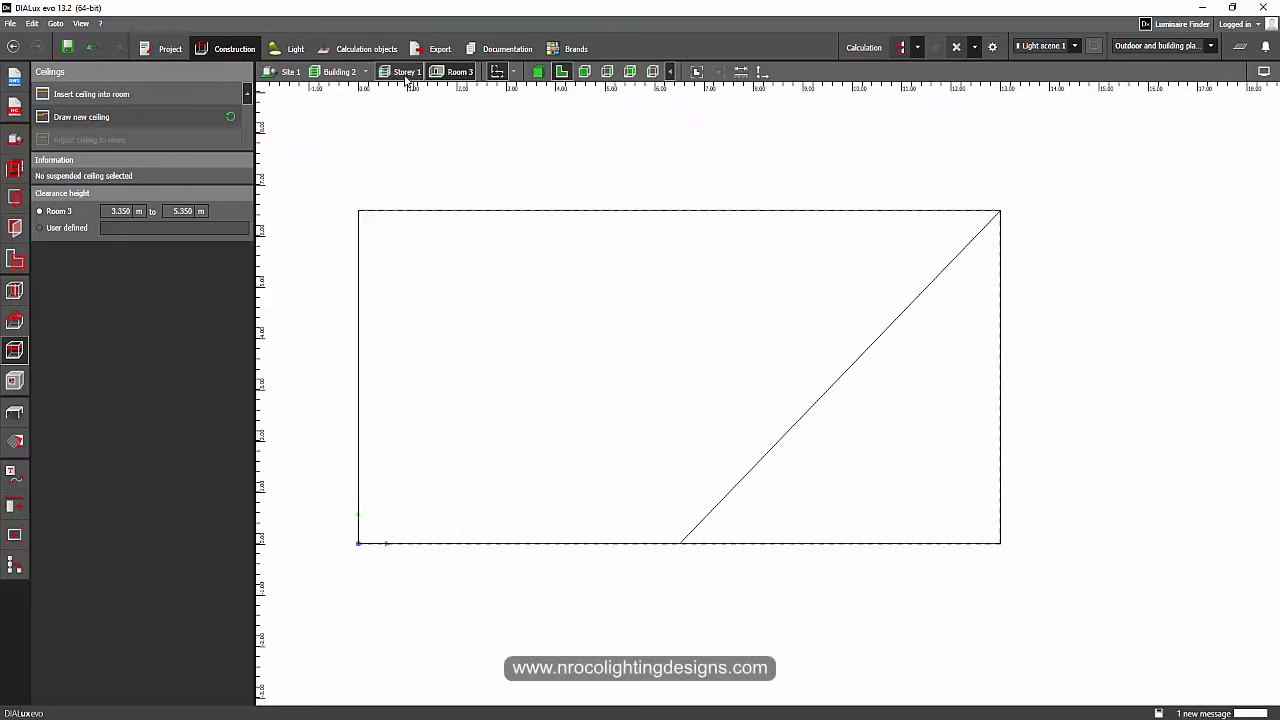
click(92, 120)
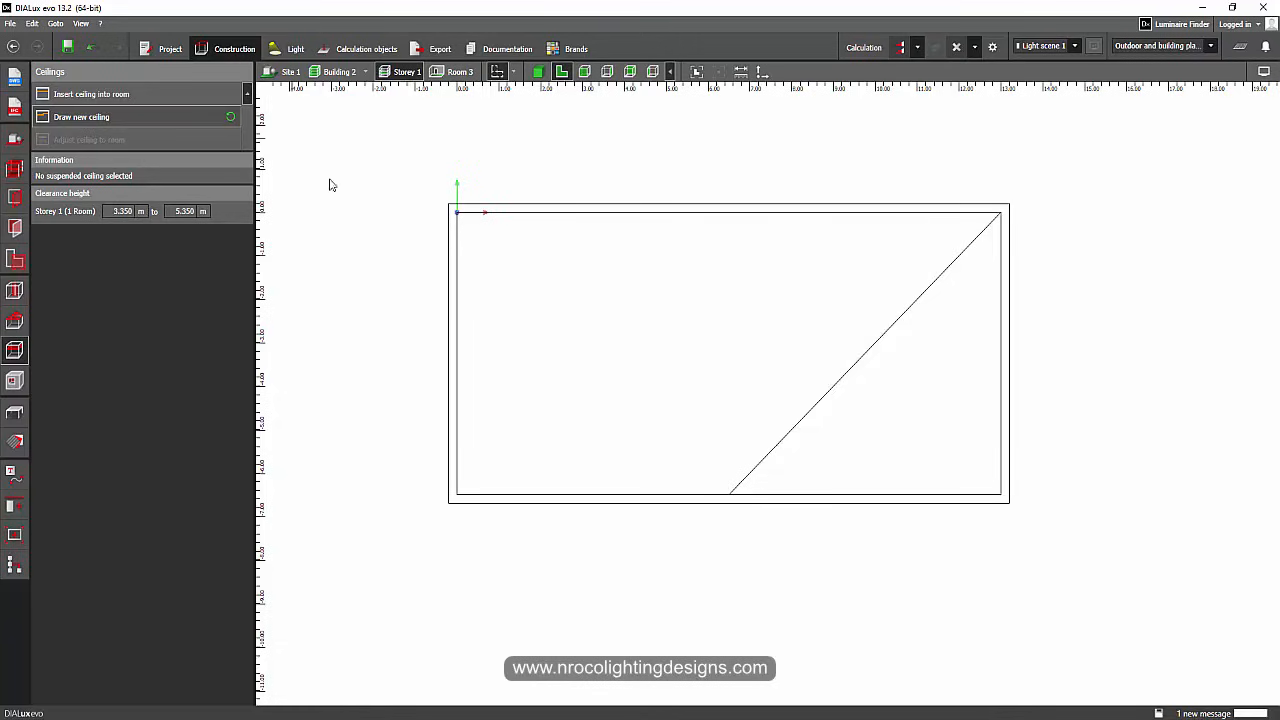
click(1001, 214)
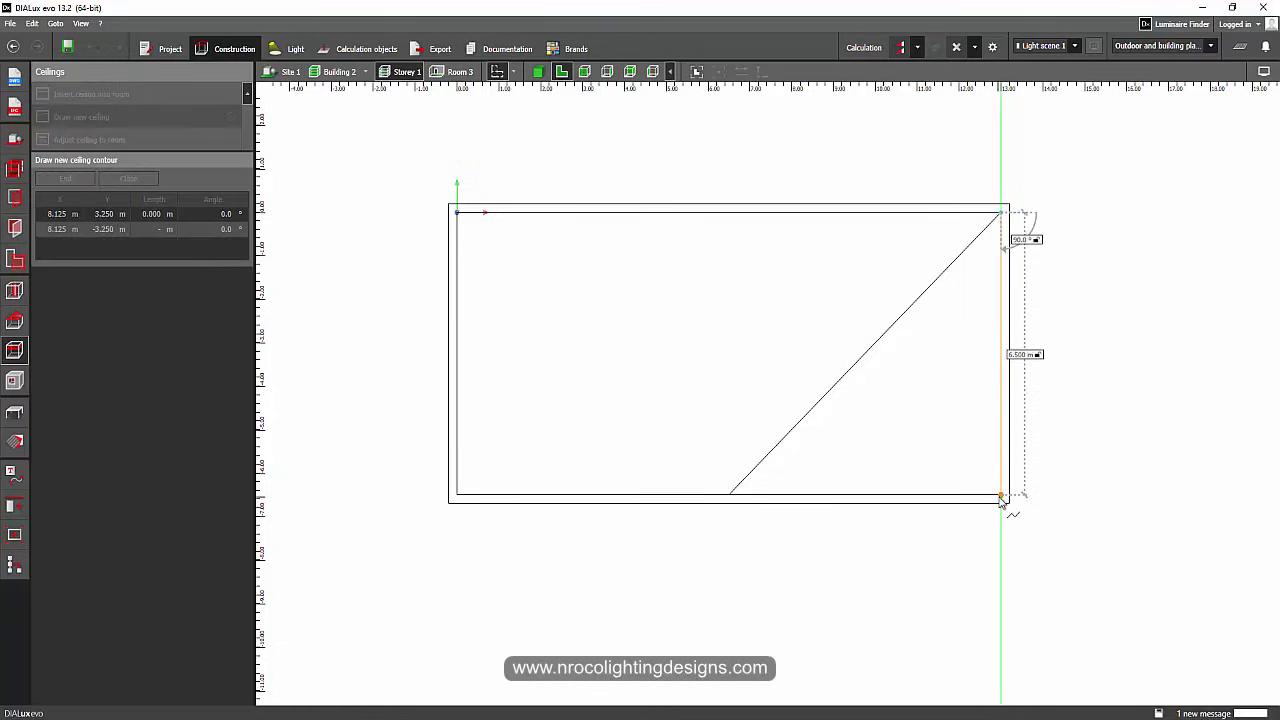
click(1001, 494)
click(730, 495)
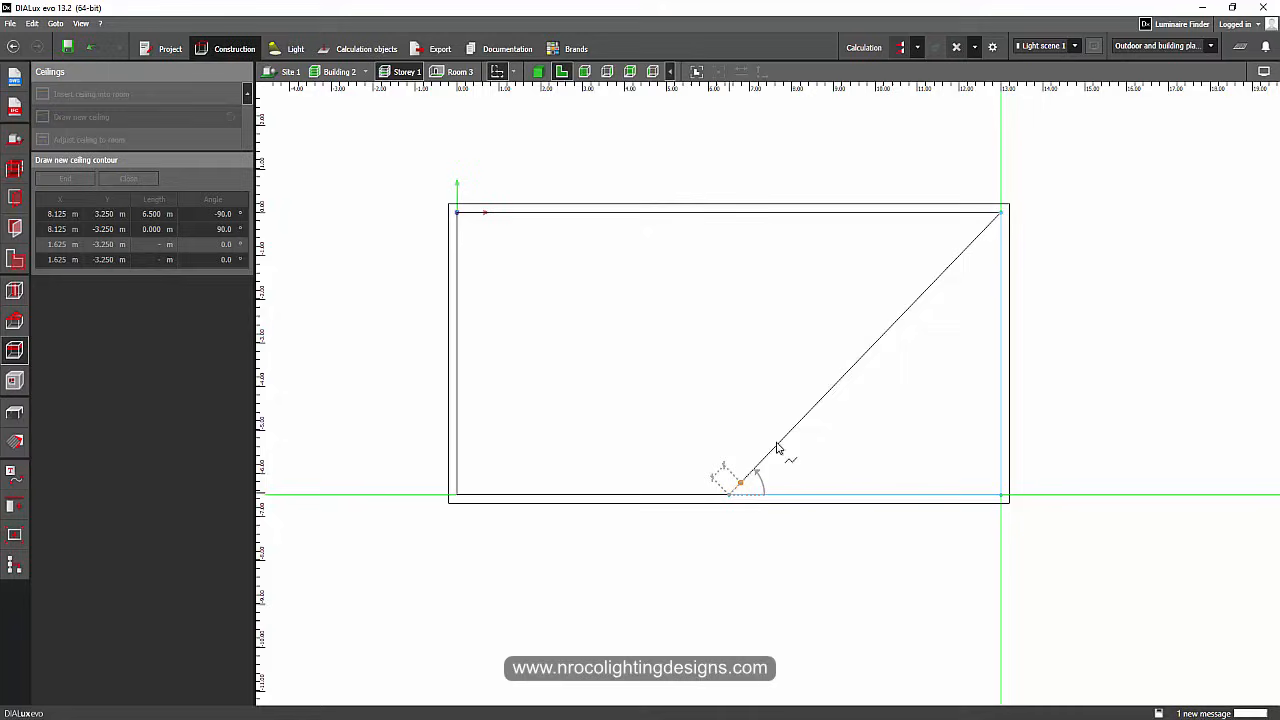
click(978, 252)
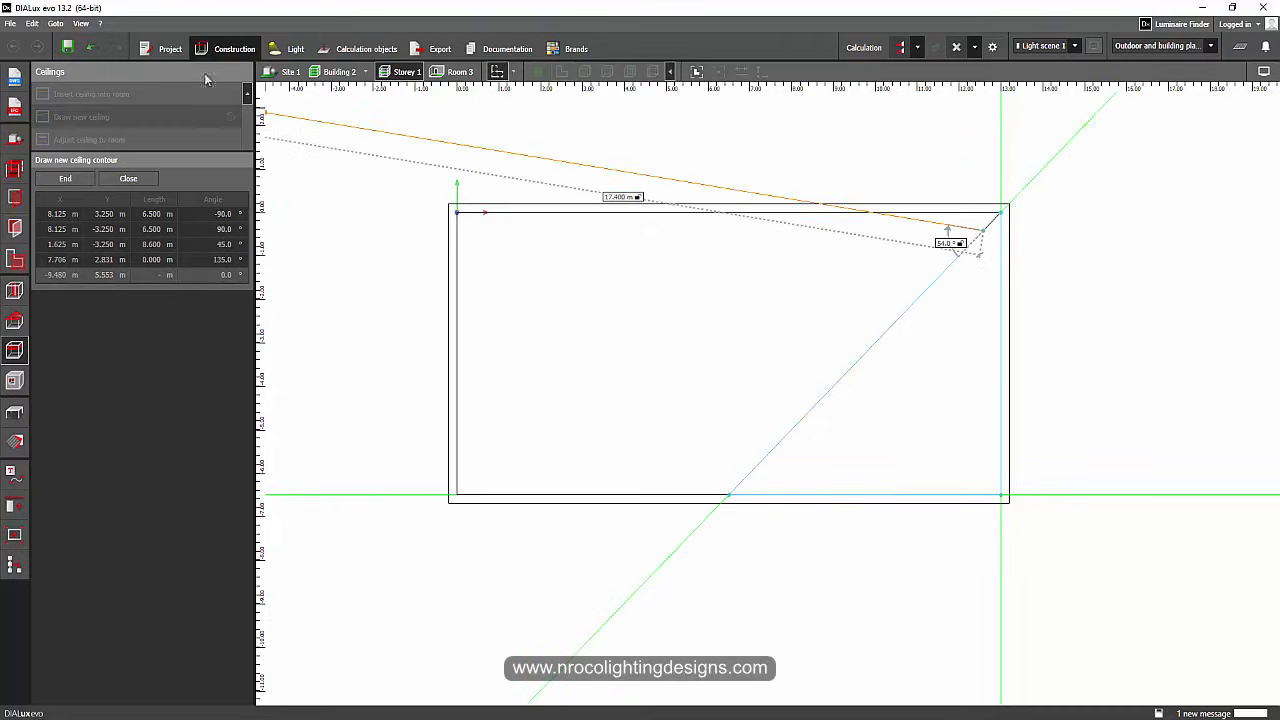
click(1000, 213)
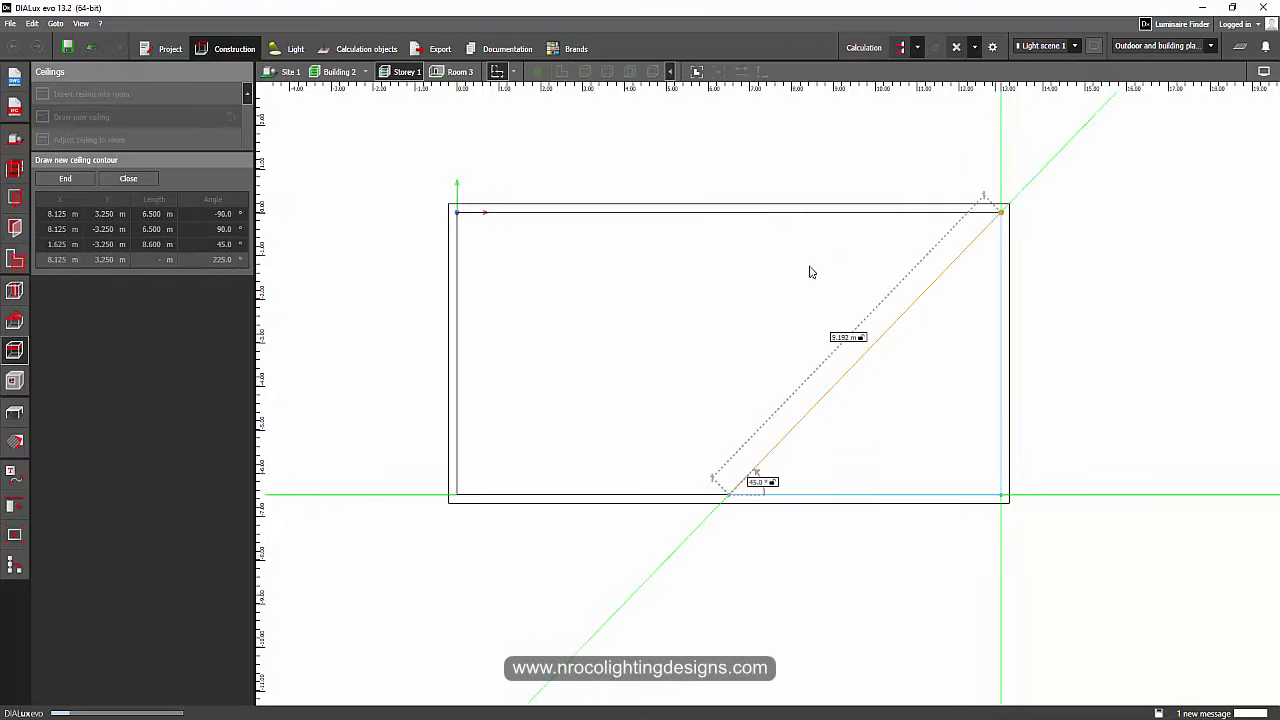
Step: Turn off the triangular ceiling's closed sides and set its ceiling thickness to 2 m
click(117, 250)
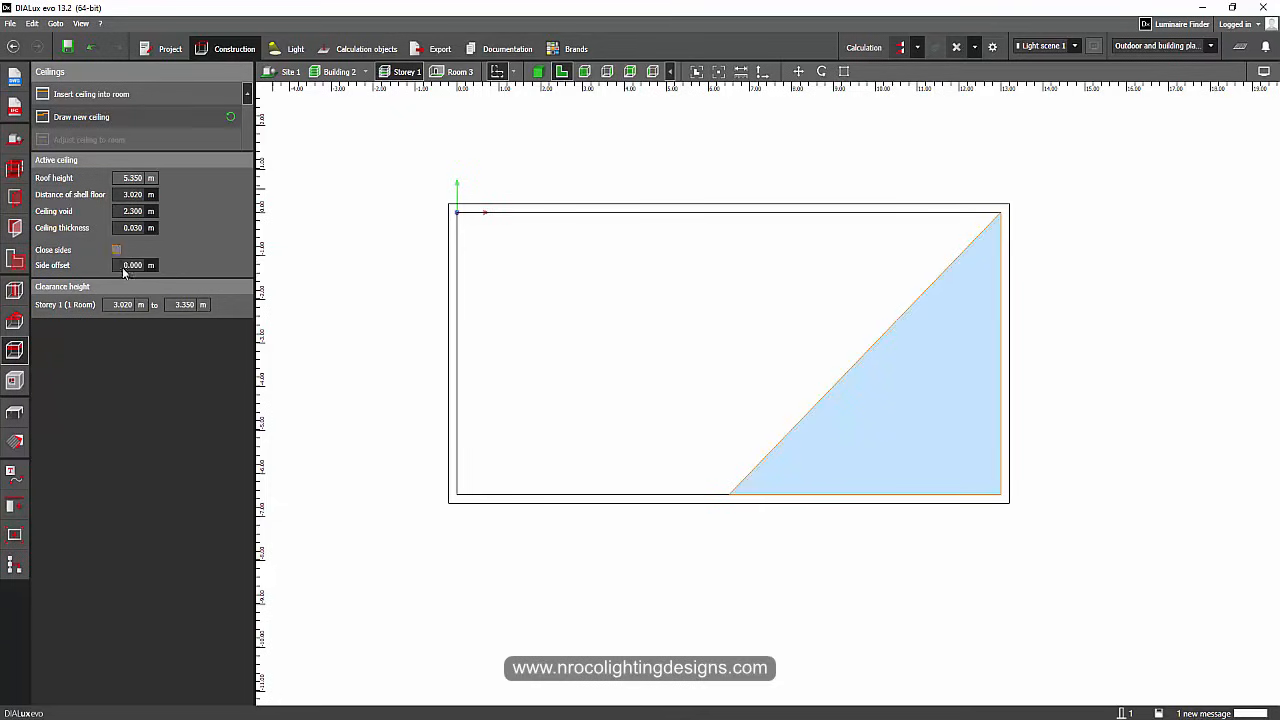
click(133, 228)
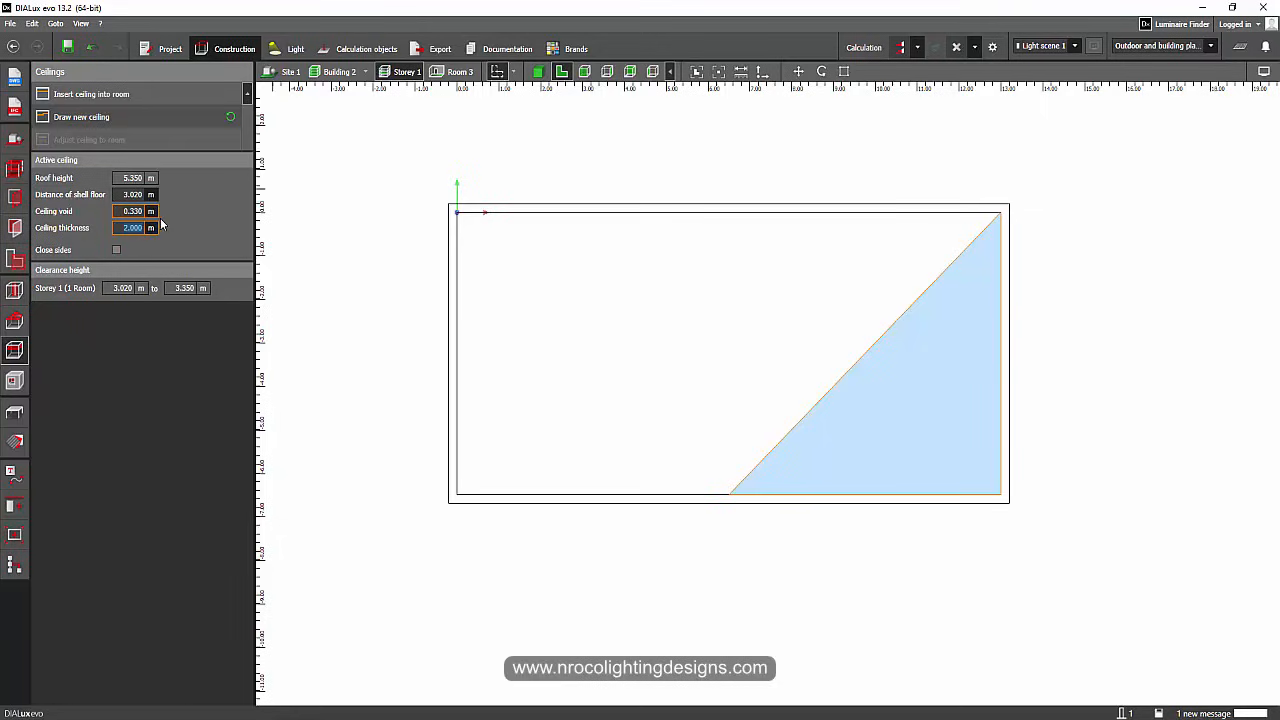
Step: Set the triangular ceiling's distance of shell floor to 3.35 m in the side view and deselect it
click(607, 72)
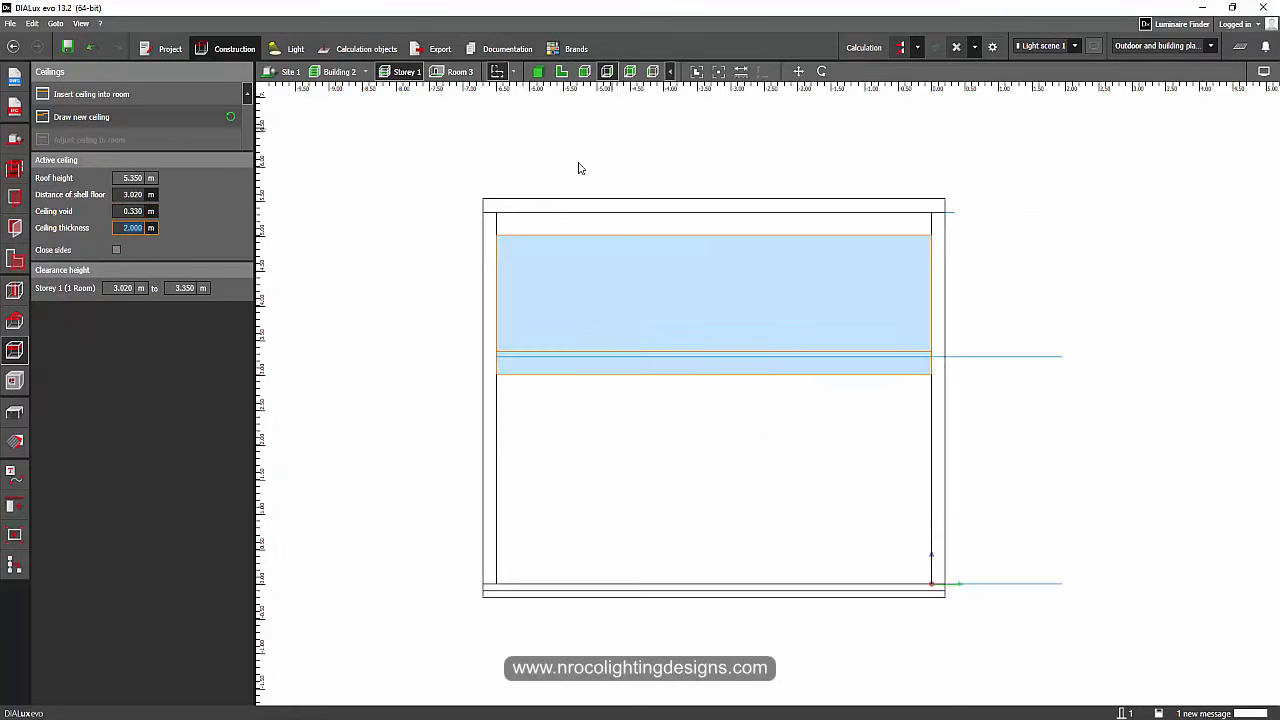
click(124, 194)
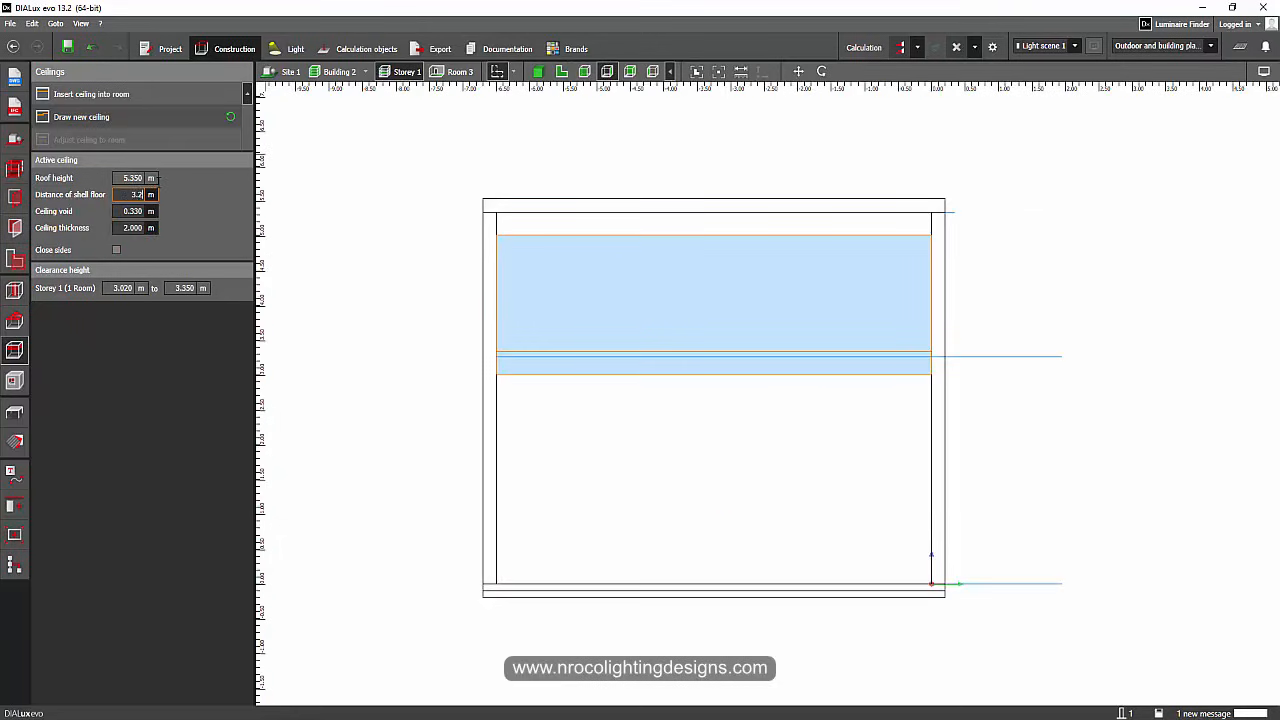
key(Return)
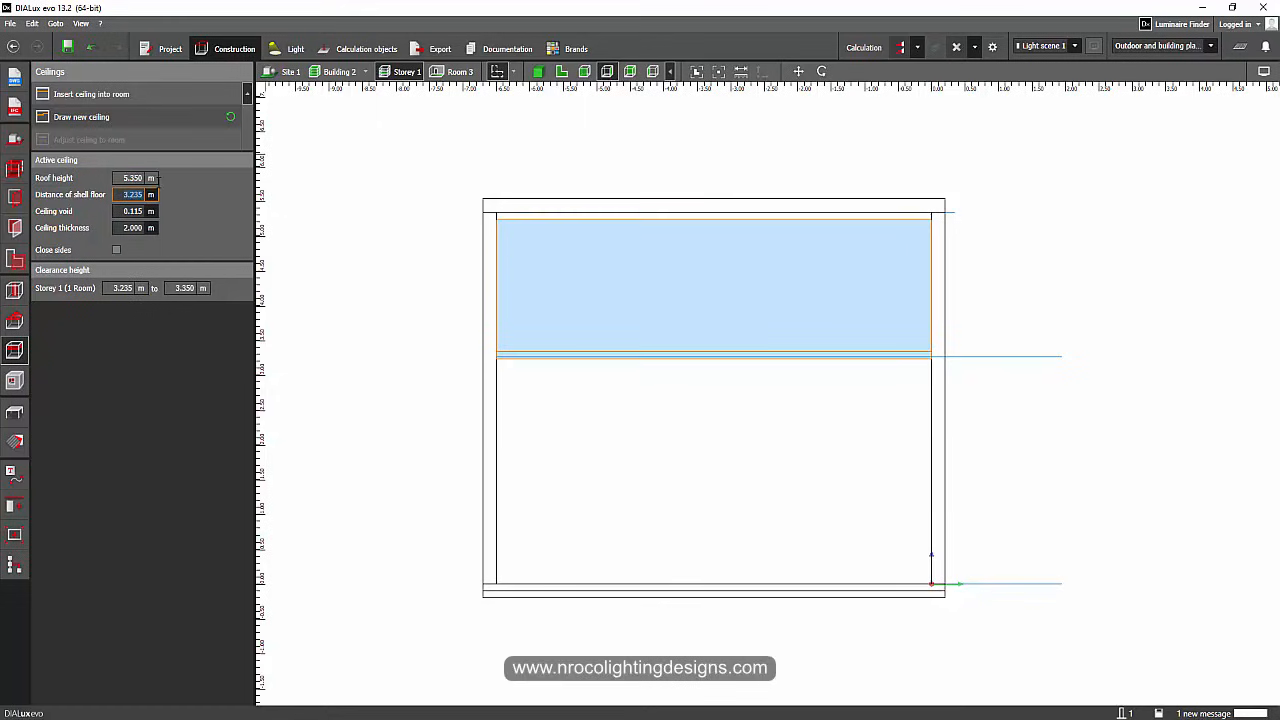
text(3.35)
key(Return)
click(500, 177)
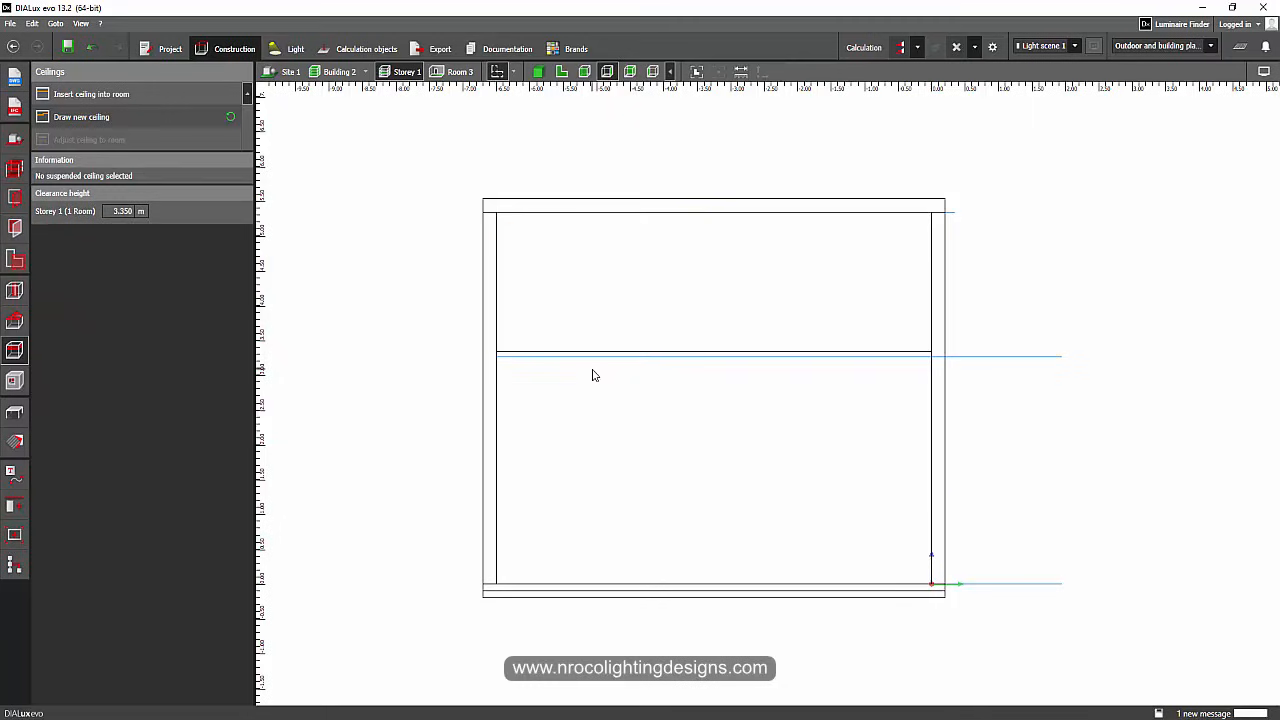
Step: Examine how the trapezoidal and triangular ceilings sit in the storey's side view and in the 3D views of the storey and room
click(625, 358)
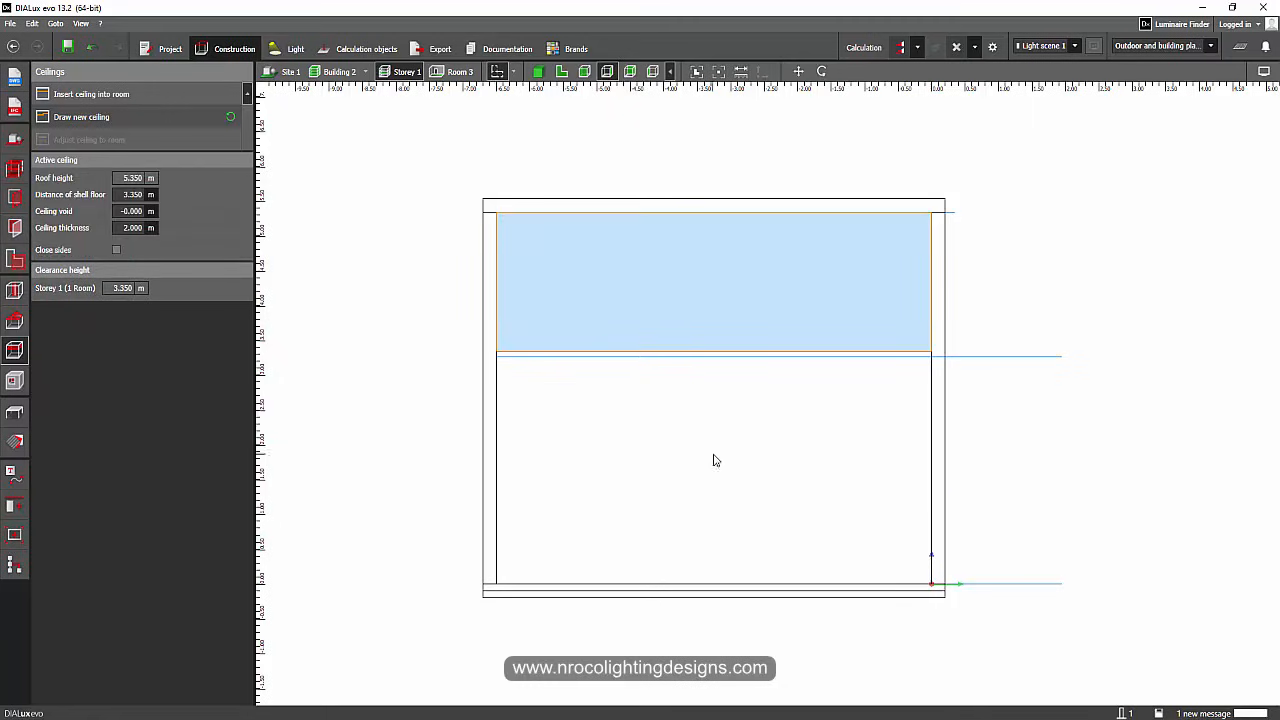
right_click(705, 352)
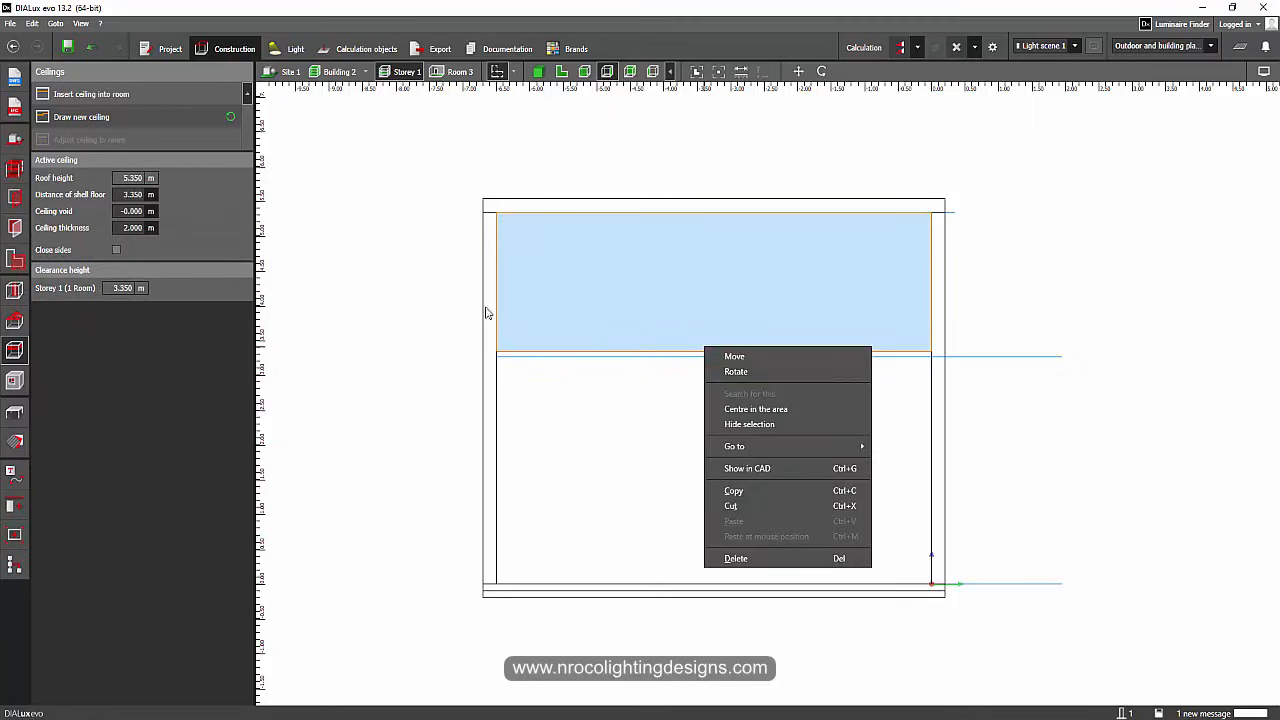
click(548, 129)
click(538, 72)
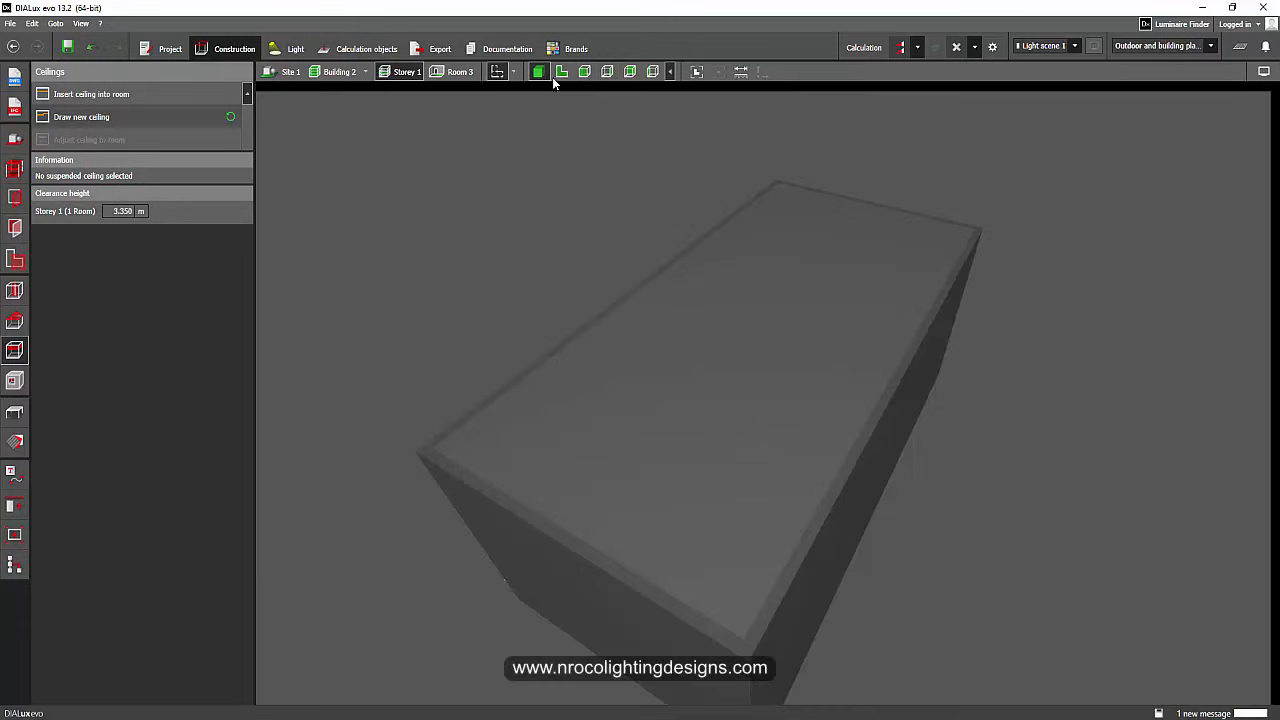
click(606, 73)
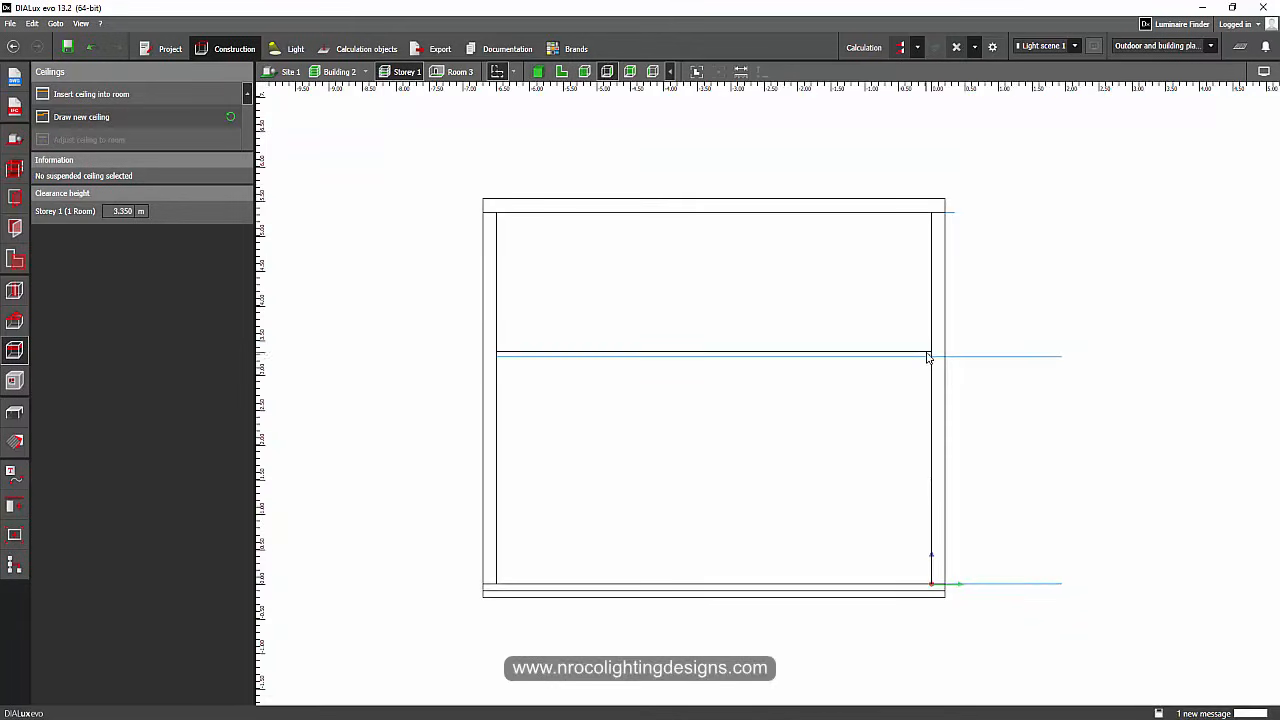
click(538, 73)
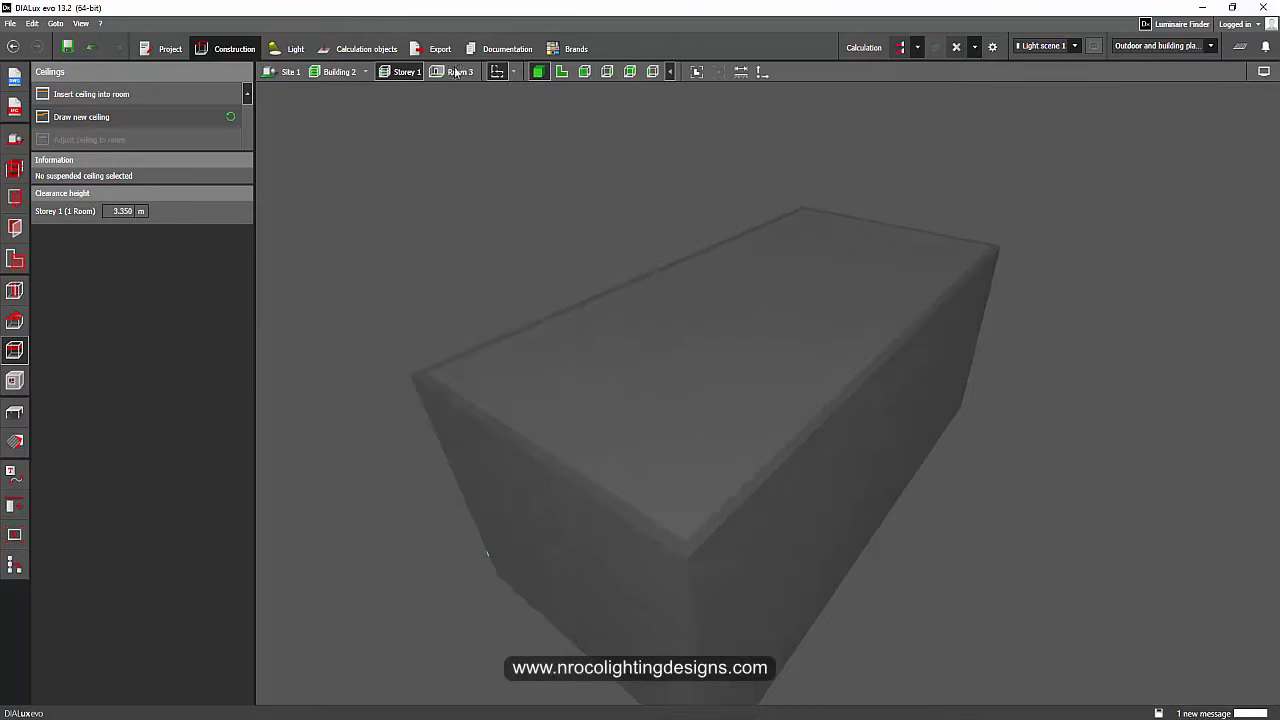
click(718, 343)
drag(718, 343, 716, 386)
click(914, 365)
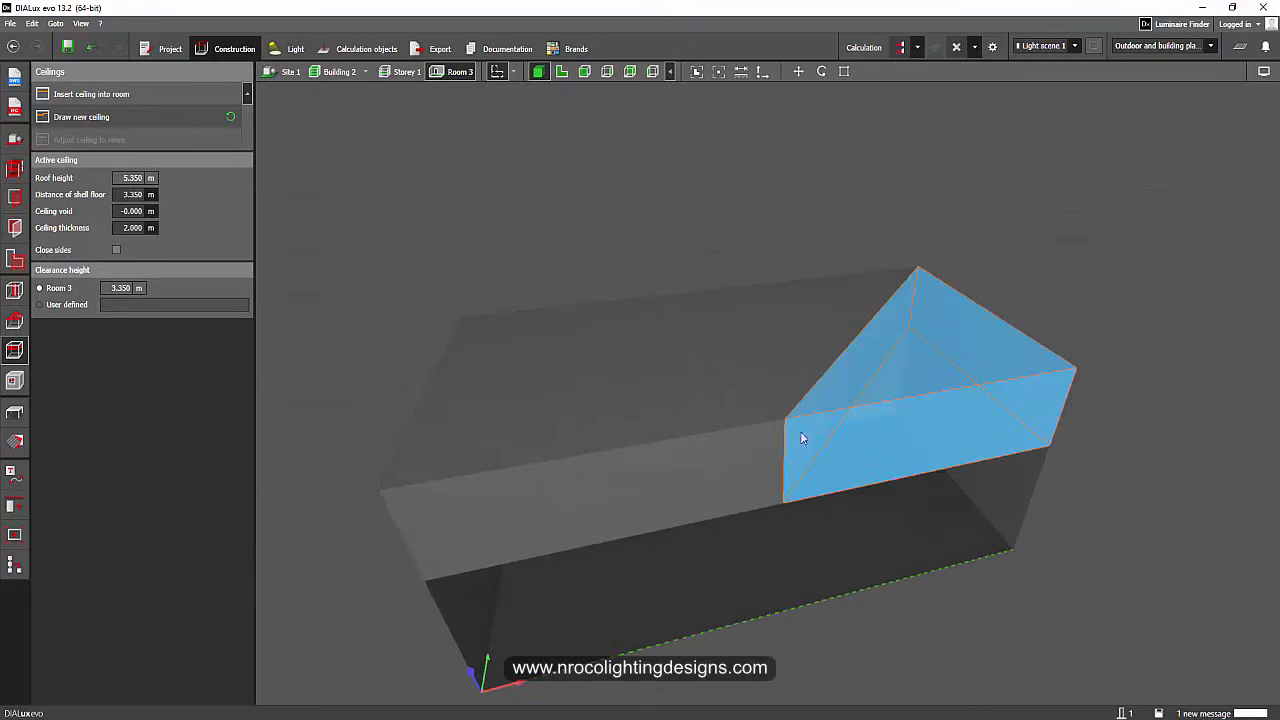
click(645, 402)
key(Delete)
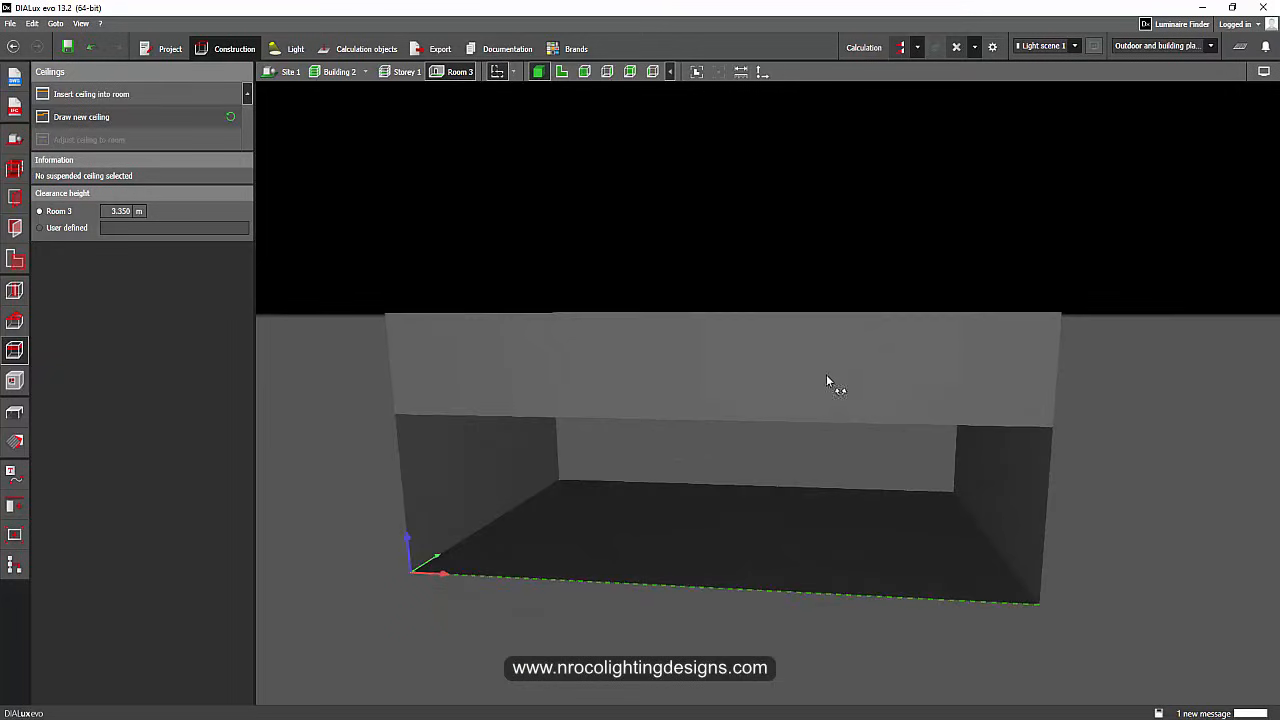
click(15, 381)
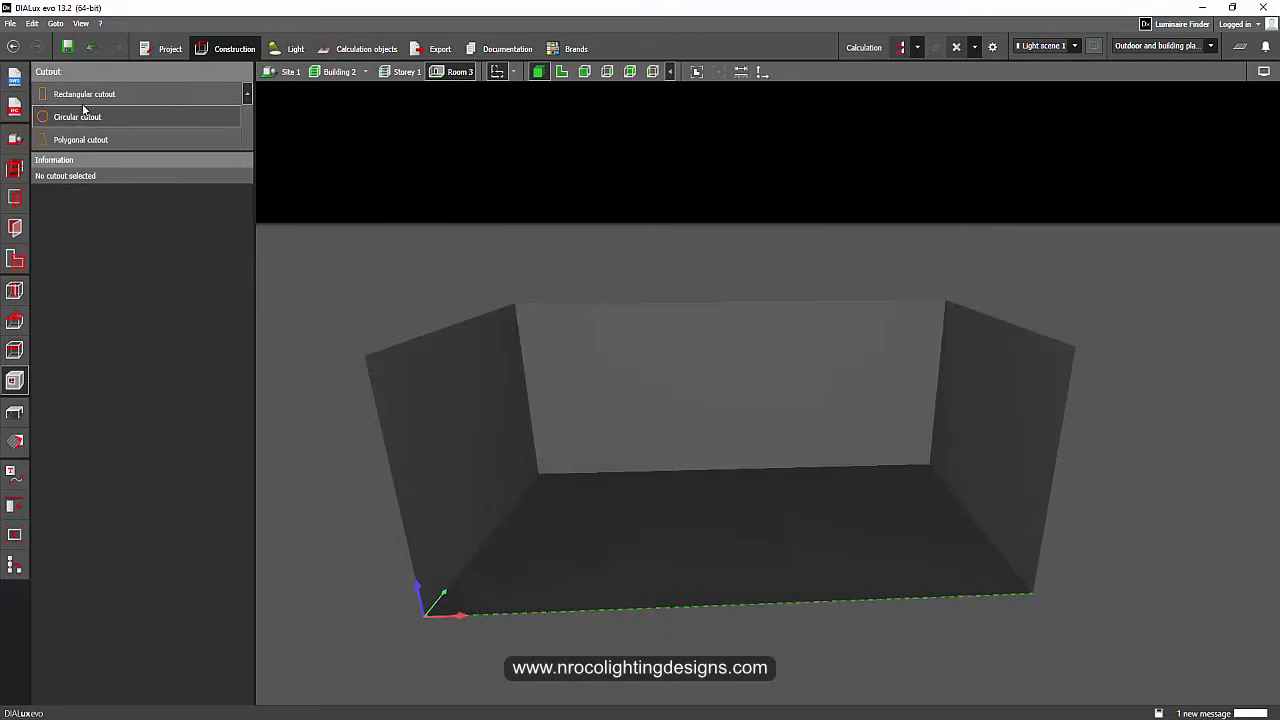
right_drag(698, 391, 729, 265)
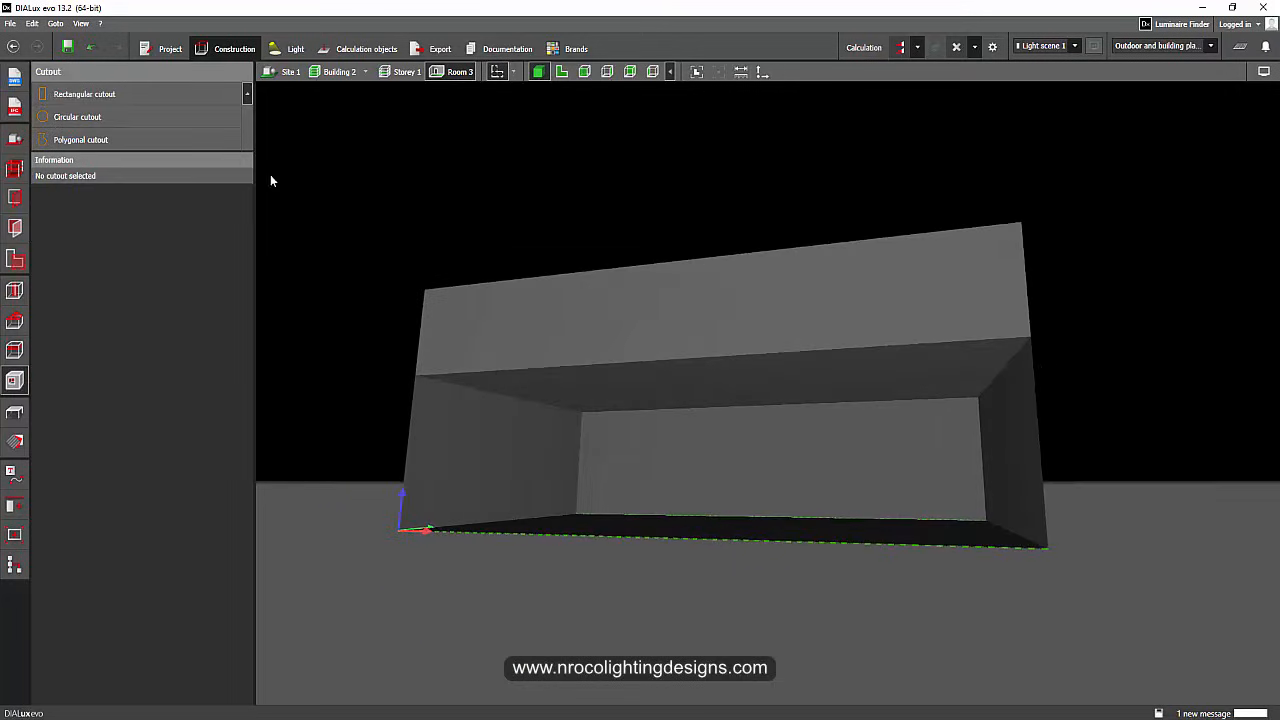
click(88, 141)
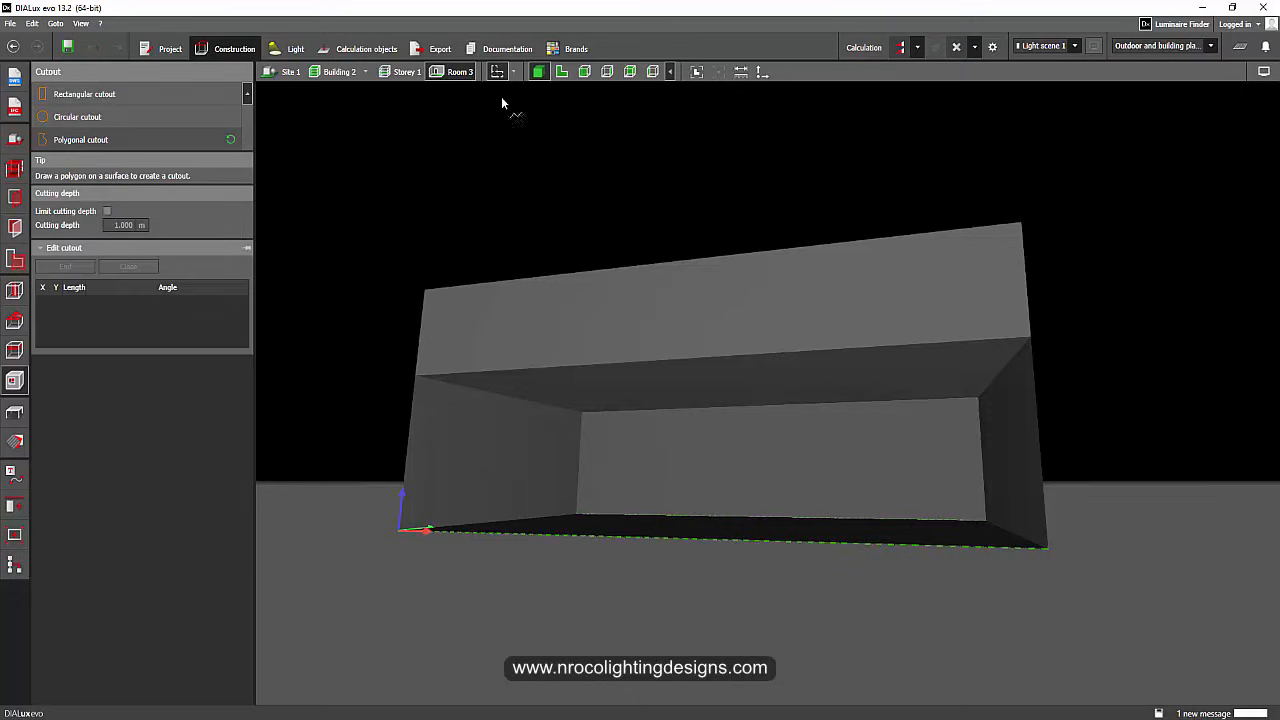
click(562, 72)
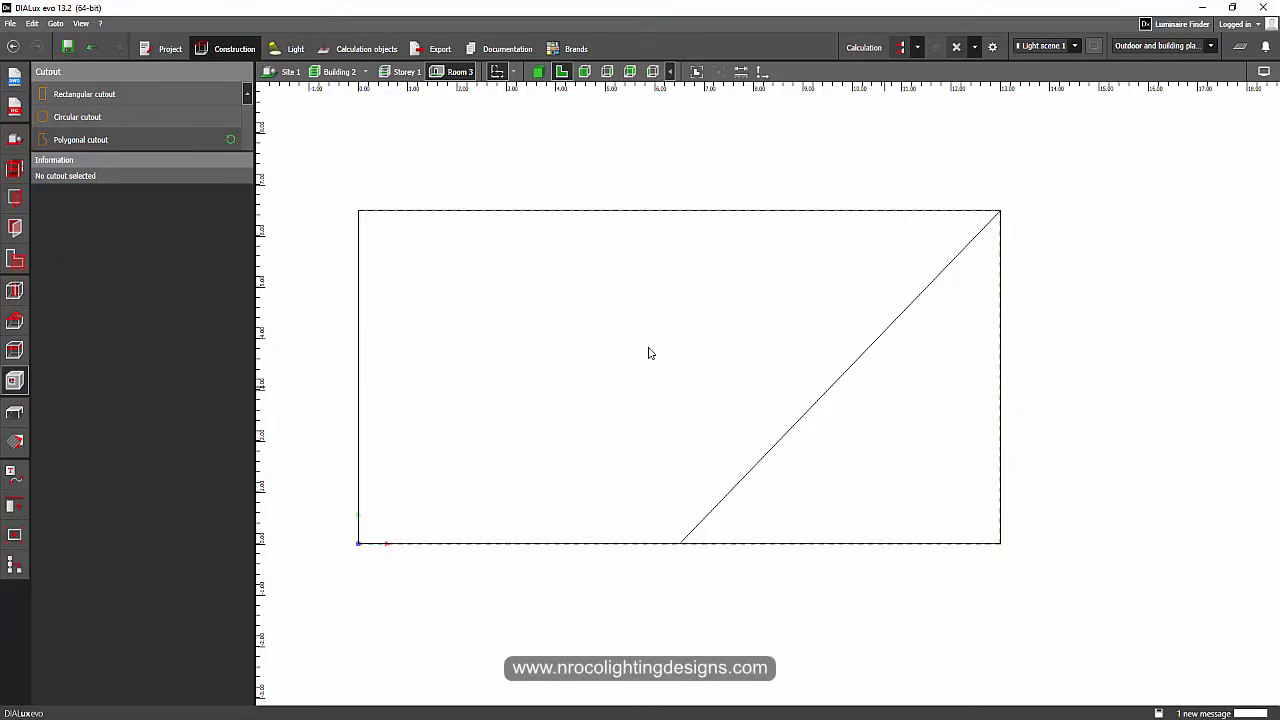
Step: Move the trapezoidal ceiling about 0.63 m along the X axis in the room plan, away from the wall at the origin
click(14, 350)
click(726, 400)
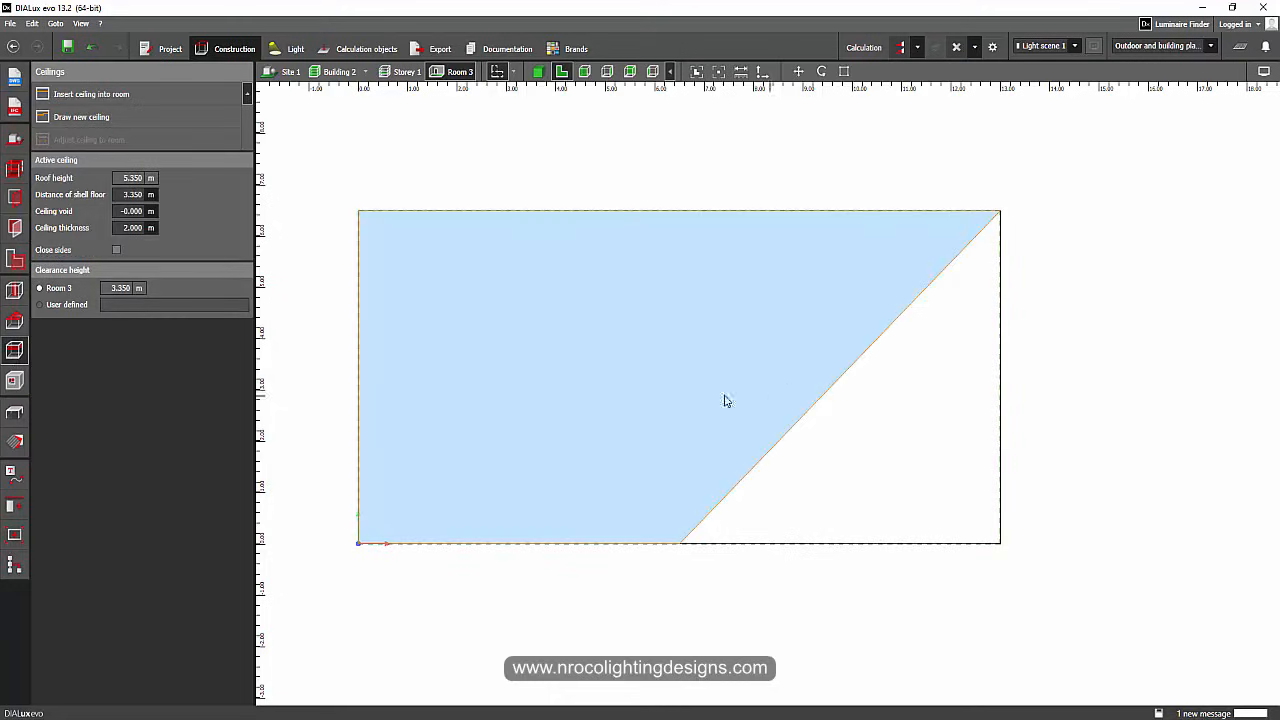
right_click(724, 401)
key(Escape)
right_click(718, 410)
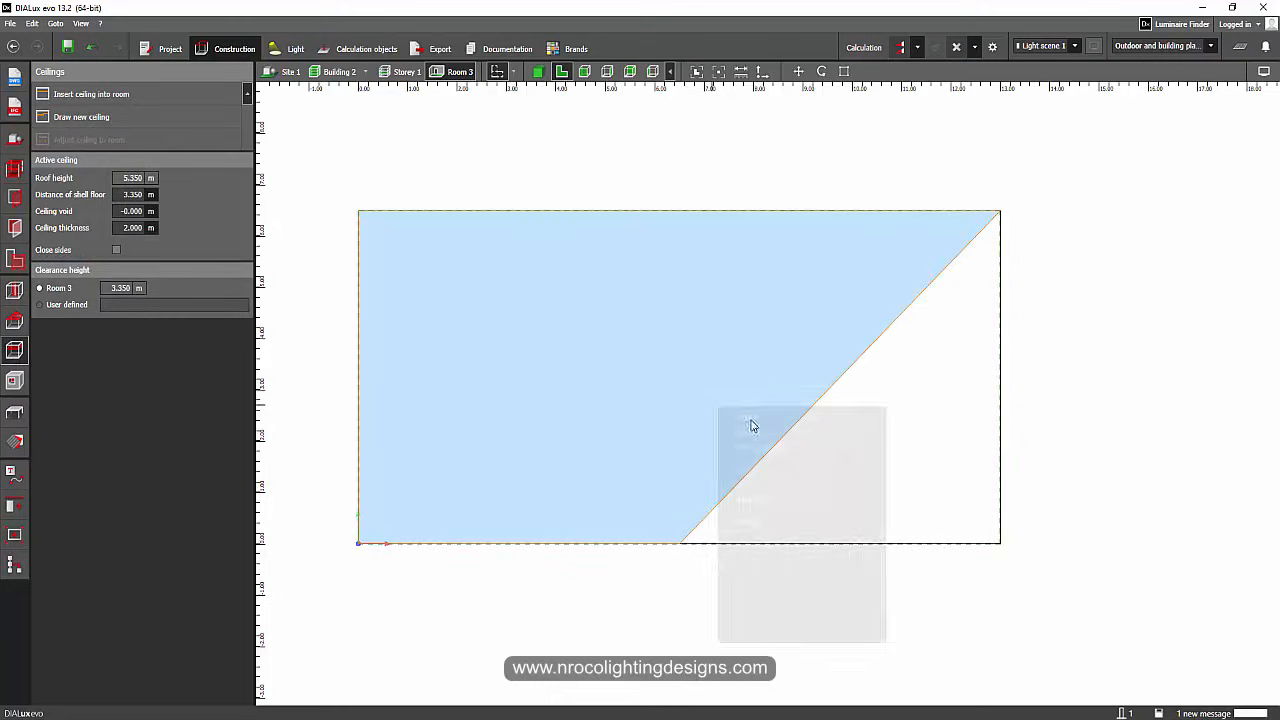
click(745, 415)
drag(677, 386, 703, 383)
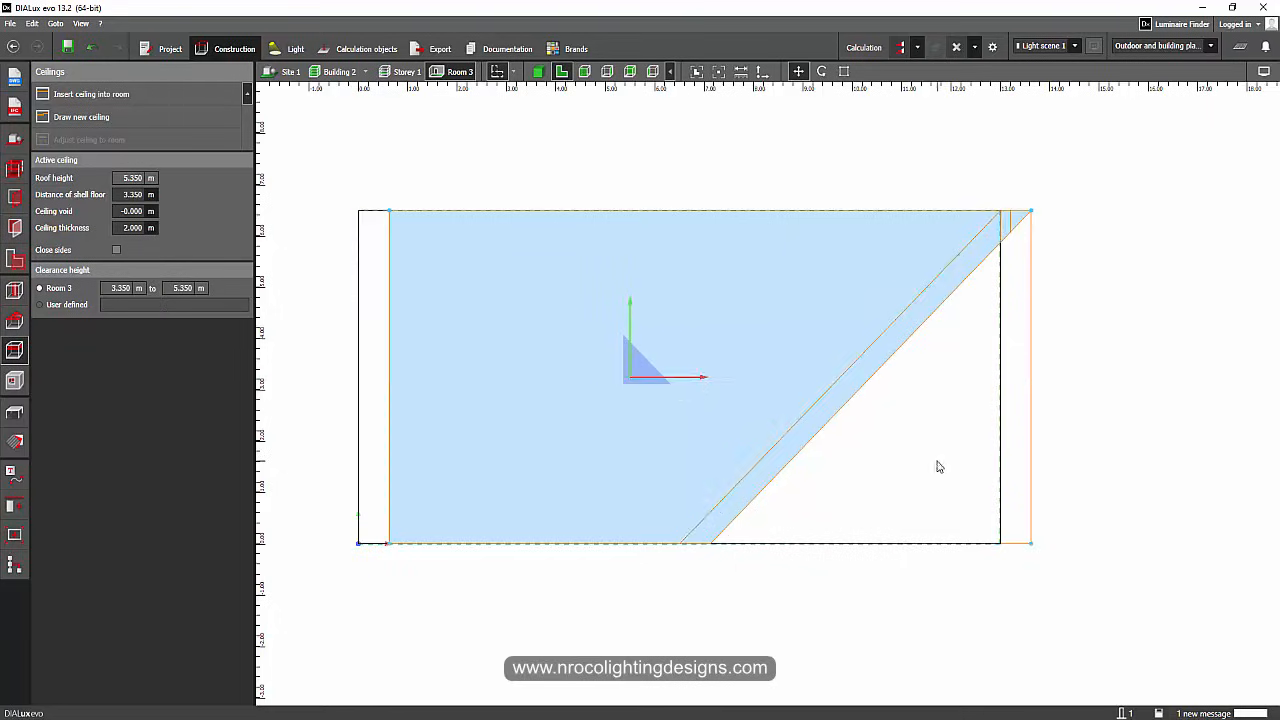
Step: Move the triangular ceiling about 1.32 m along the Y axis in the room plan, away from its long wall, and return to 3D
click(937, 466)
right_click(937, 466)
click(952, 470)
drag(897, 388, 886, 321)
click(534, 200)
click(538, 71)
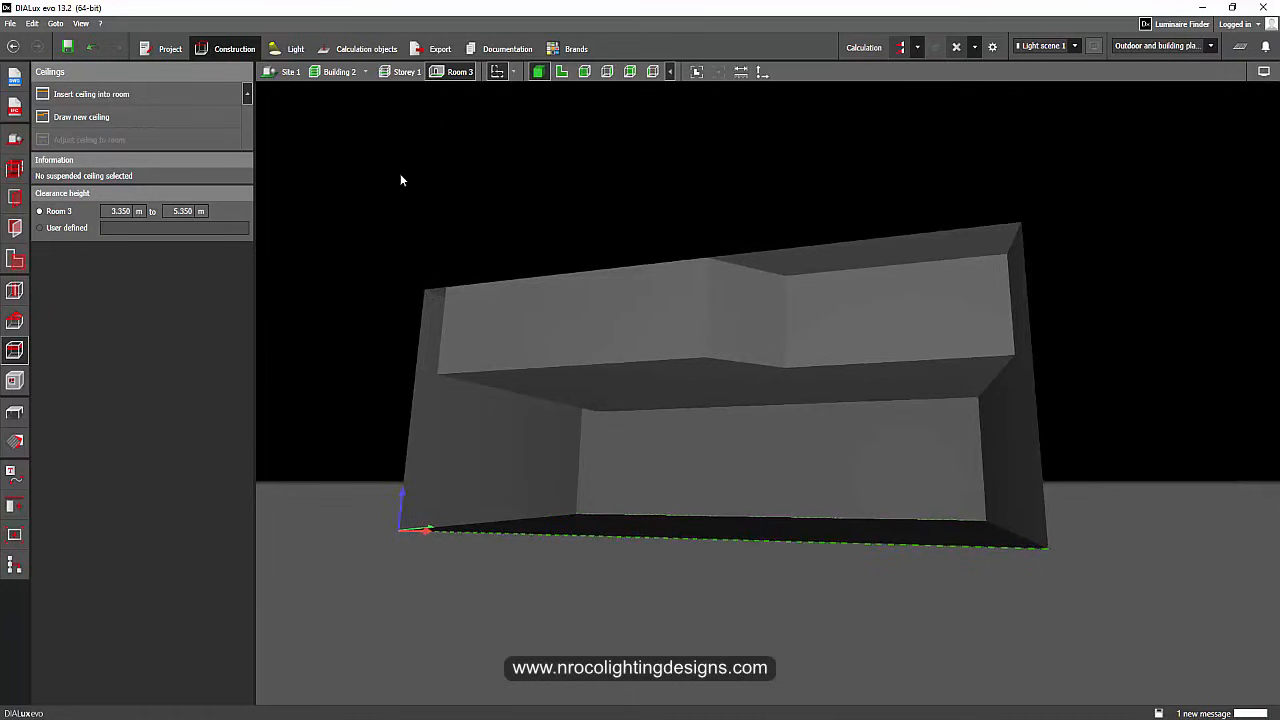
Step: Draw a triangular polygonal cutout about 6.4 m by 2 m on the trapezoidal ceiling's end face, from a lower corner to the opposite upper corner
right_drag(400, 180, 579, 210)
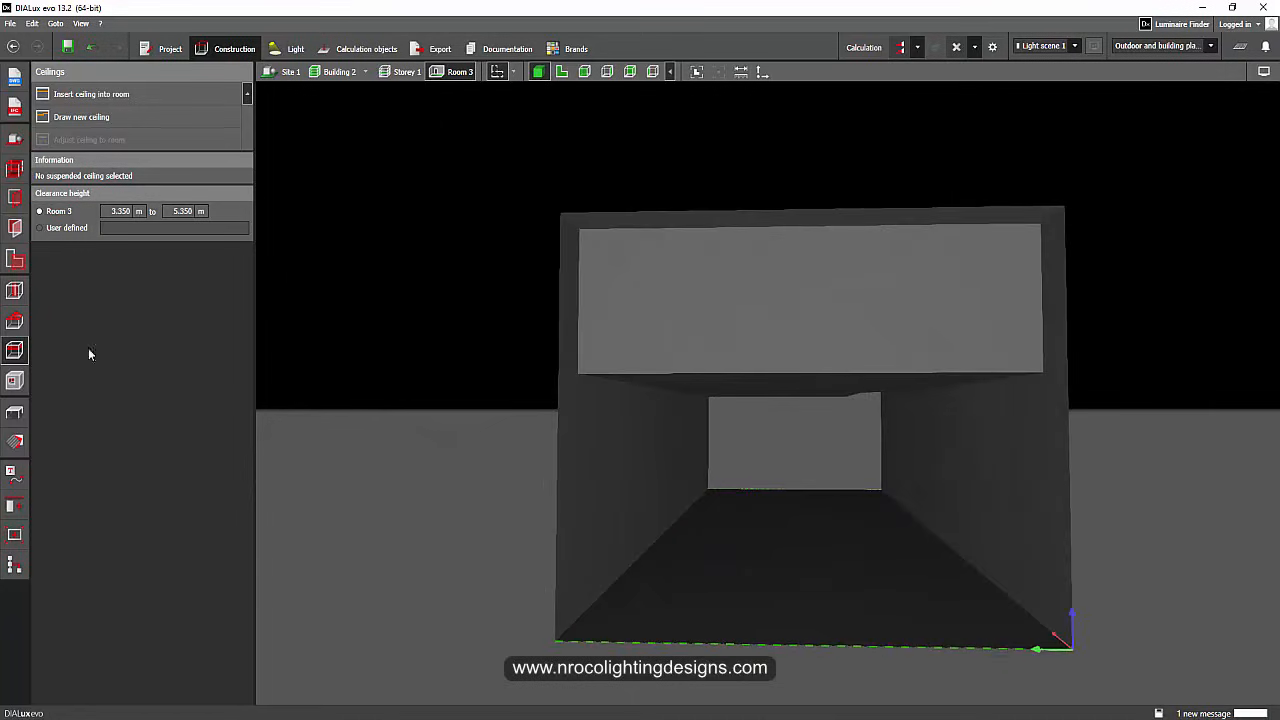
click(14, 381)
click(80, 139)
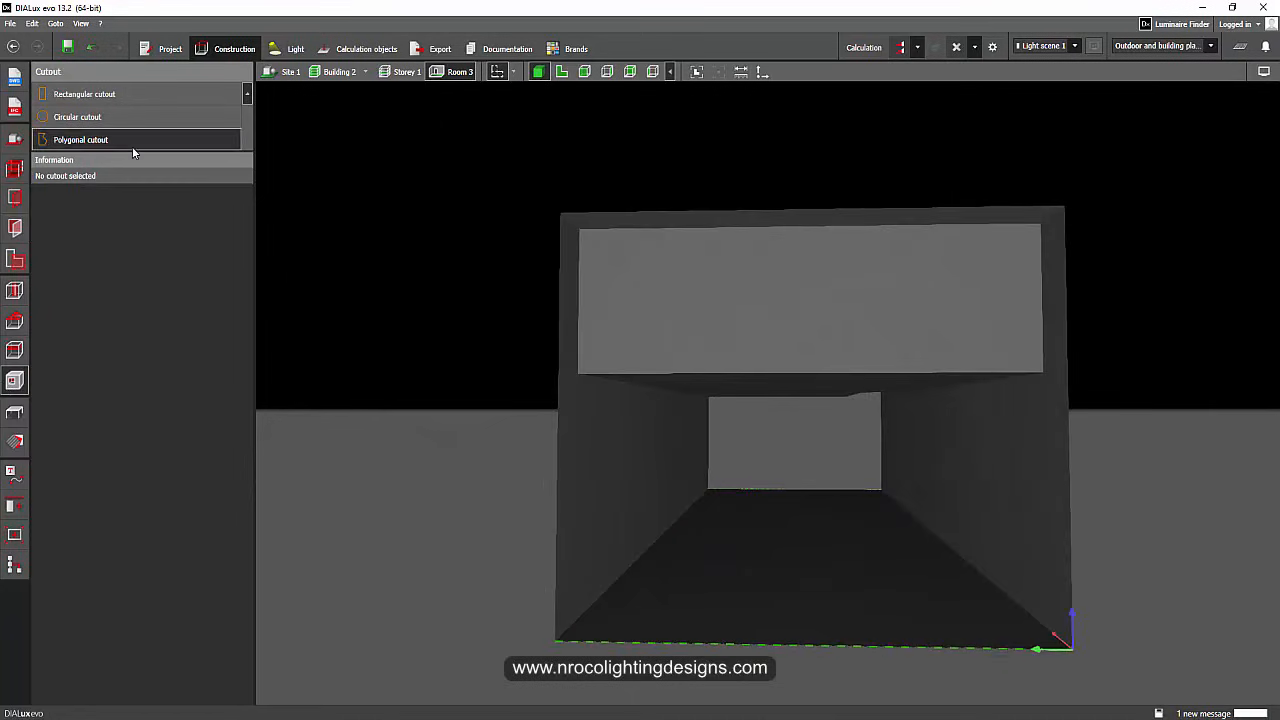
click(585, 372)
click(1040, 224)
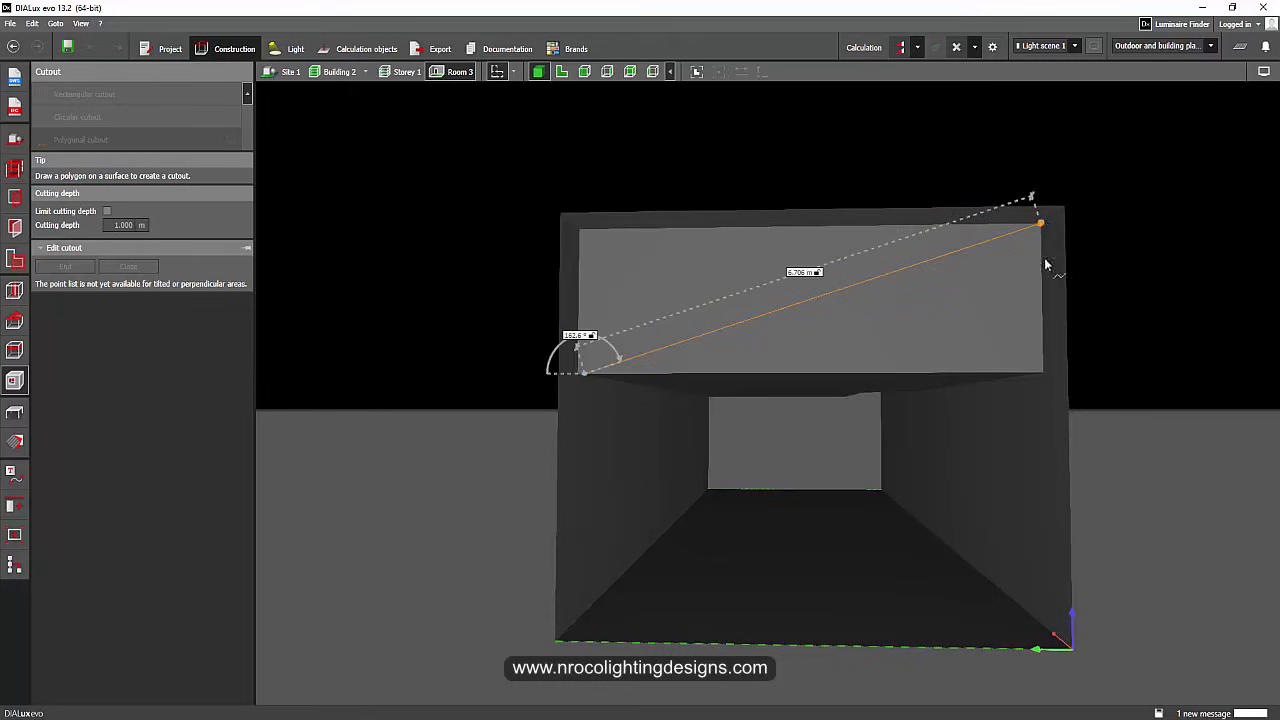
click(1043, 373)
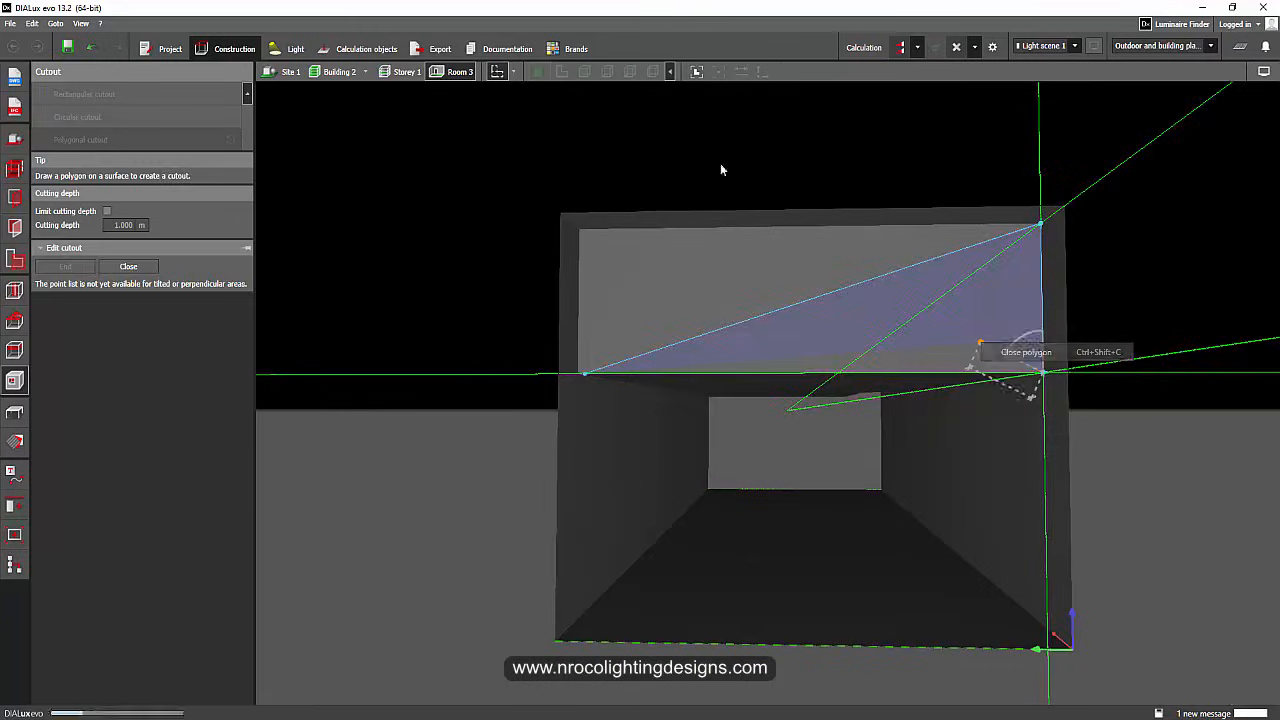
key(Return)
Step: Stretch the end-face cutout to 6.5 m by 2 m in the side view and examine the sloped ceiling in 3D
click(584, 71)
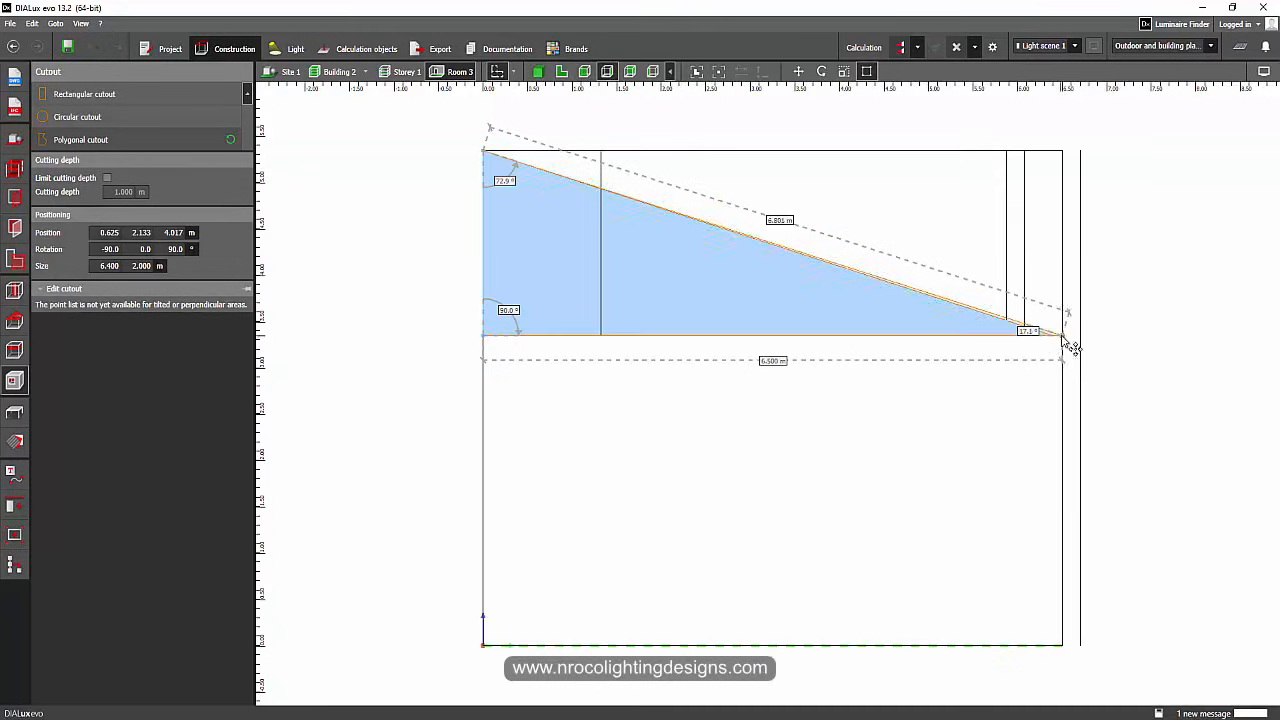
click(538, 71)
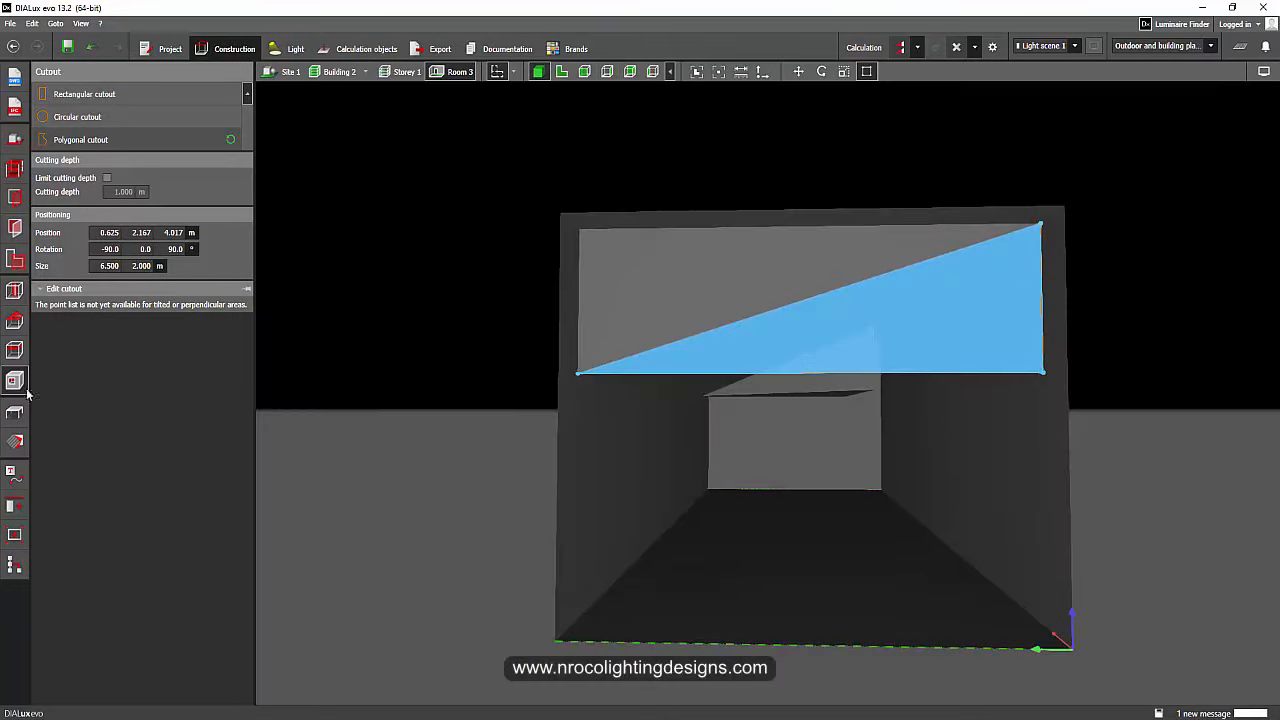
click(15, 412)
drag(404, 414, 599, 436)
drag(941, 364, 940, 428)
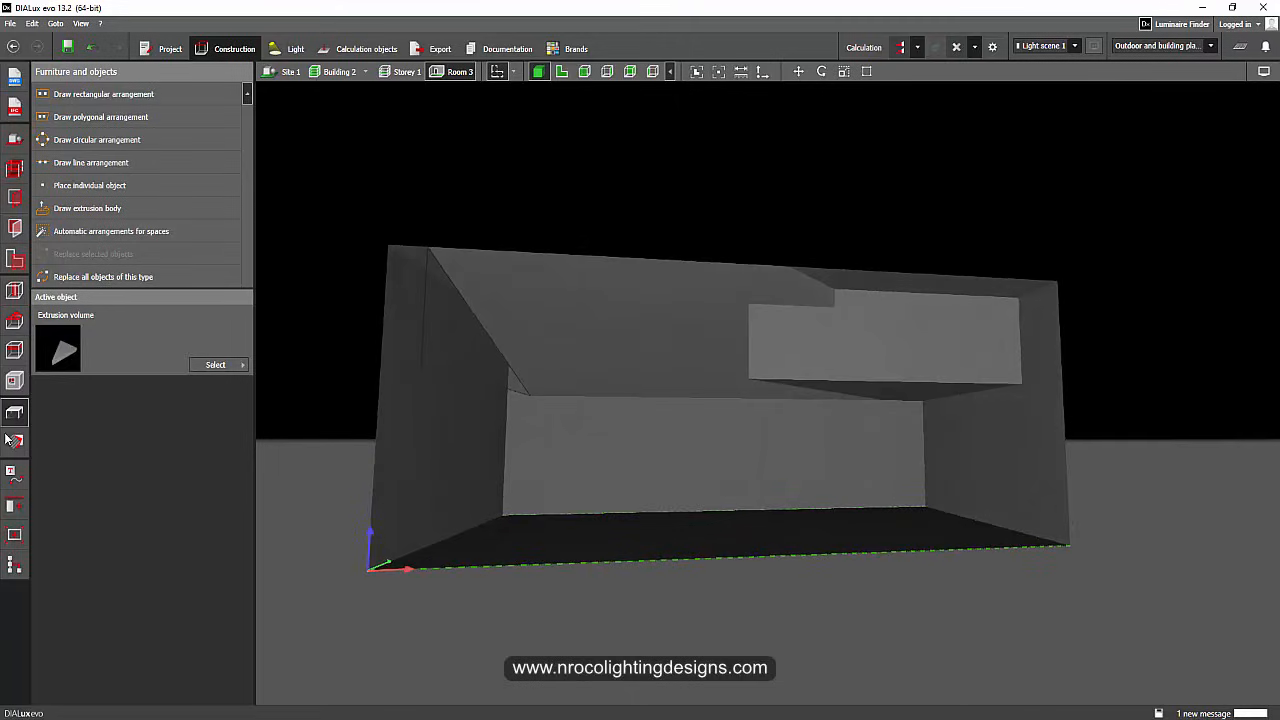
Step: Draw a triangular polygonal cutout about 6.4 m by 1.3 m on the triangular ceiling's exposed face, tapering towards the outer wall
click(14, 381)
click(70, 139)
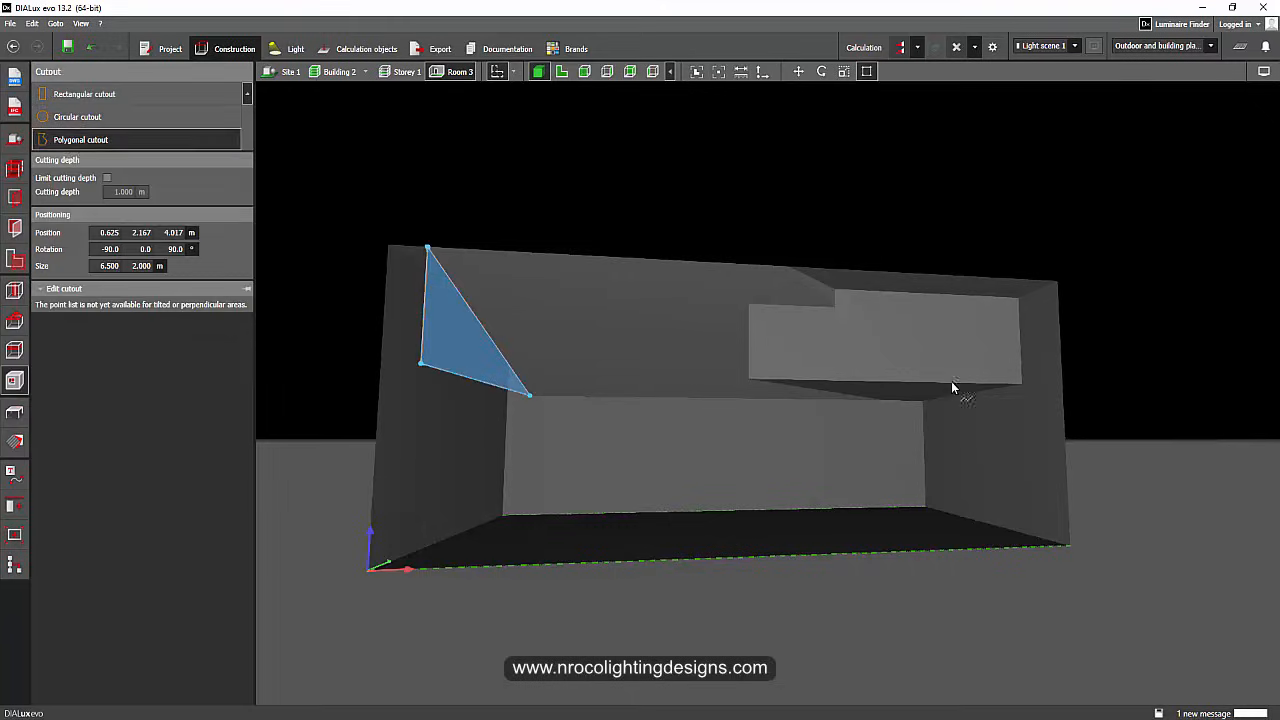
click(1020, 382)
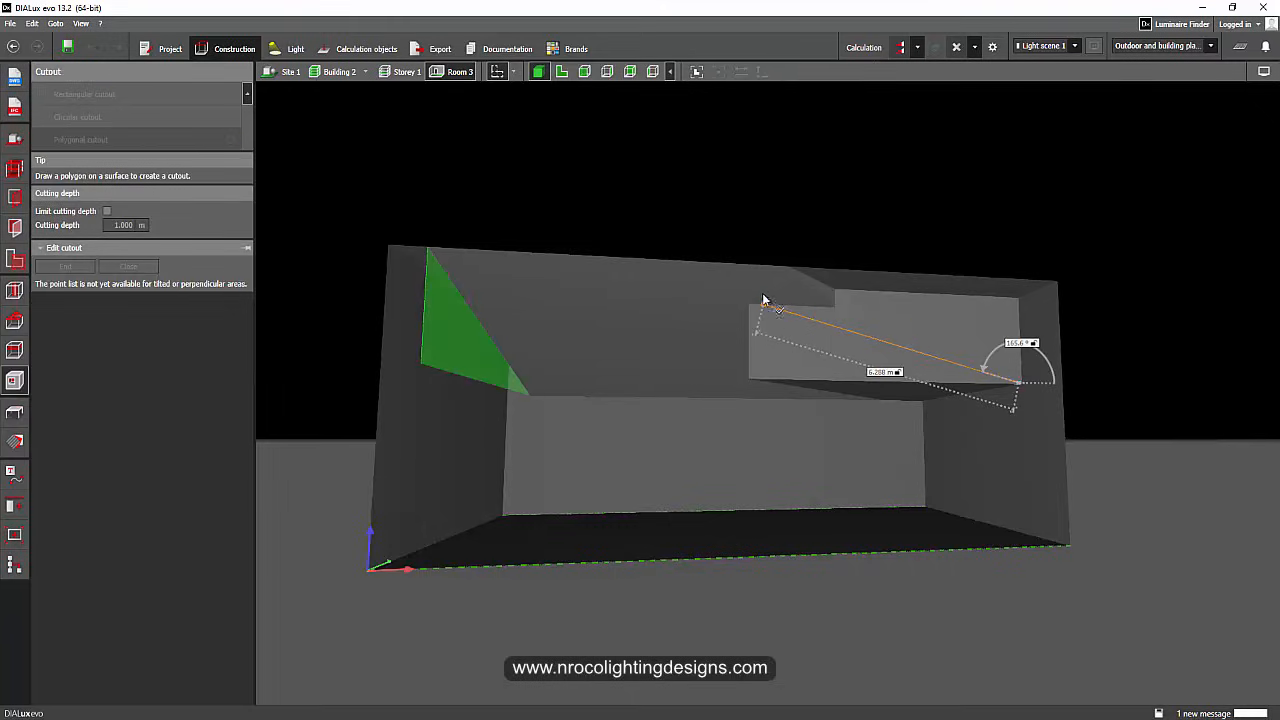
click(749, 316)
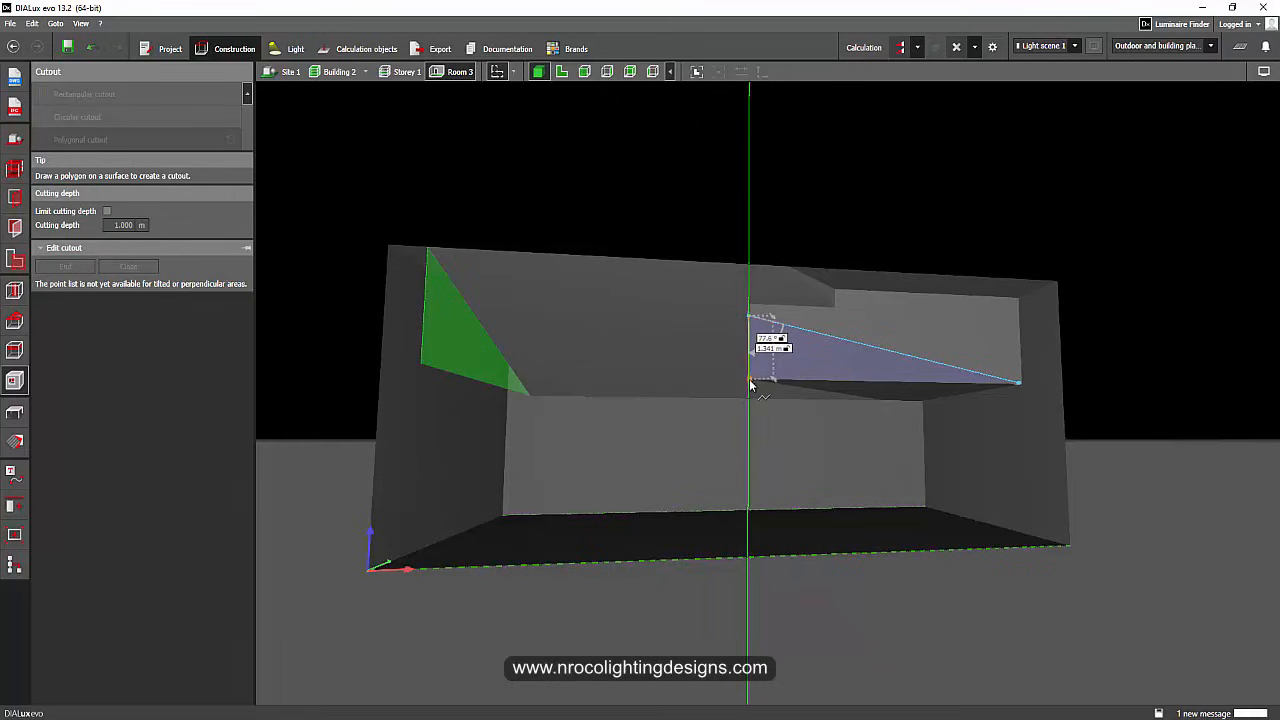
click(751, 379)
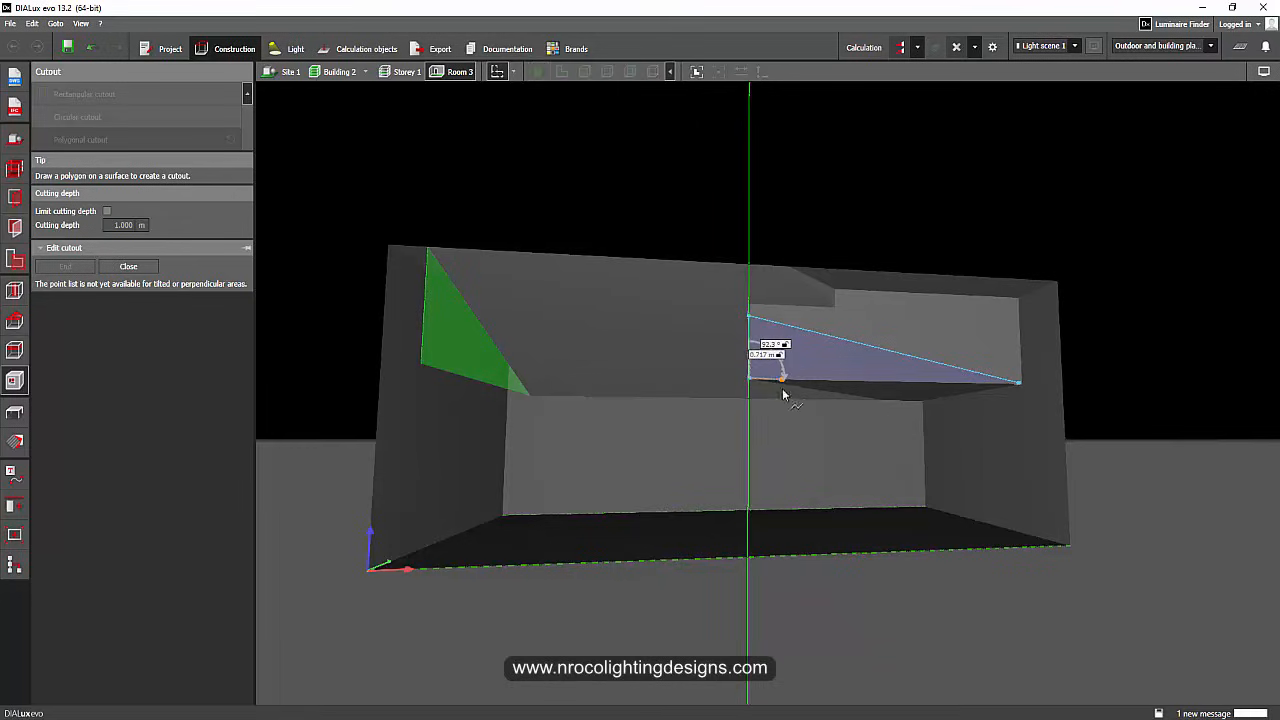
right_click(788, 376)
click(826, 381)
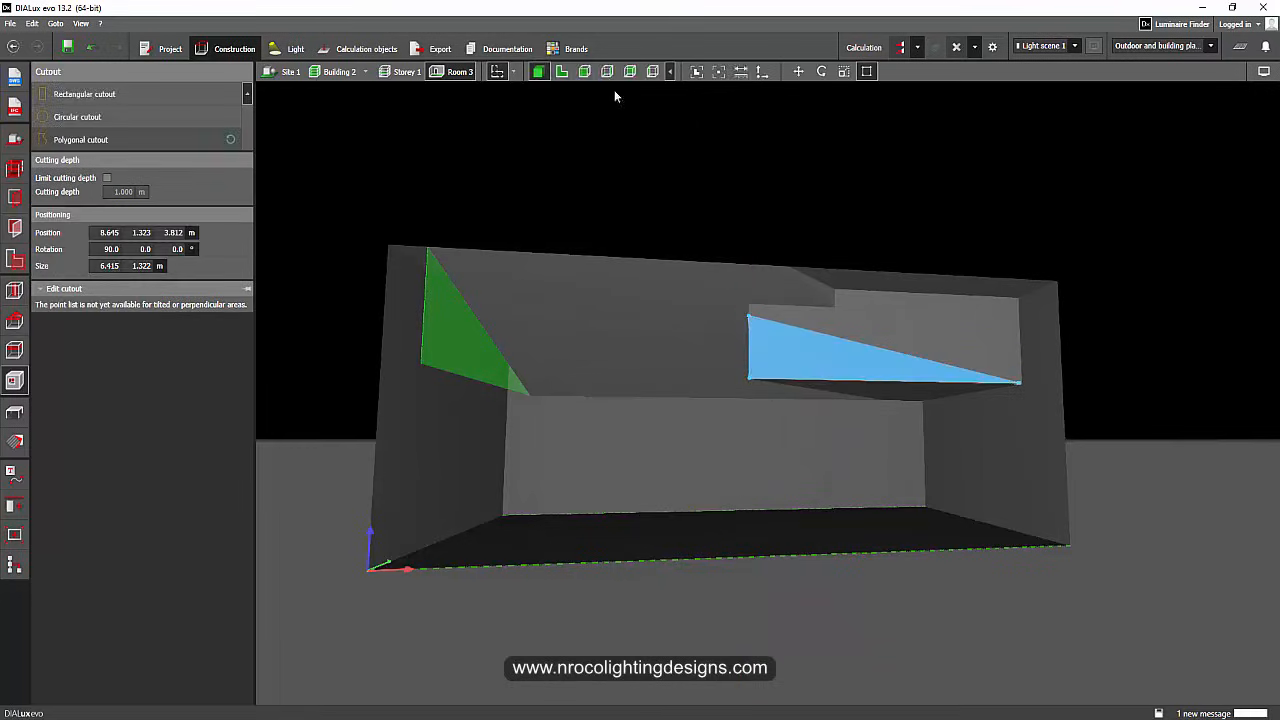
Step: Snap the triangular ceiling's cutout corners to the face's corners in the front view for a 6.5 m by 2 m size, and examine it in 3D
click(586, 72)
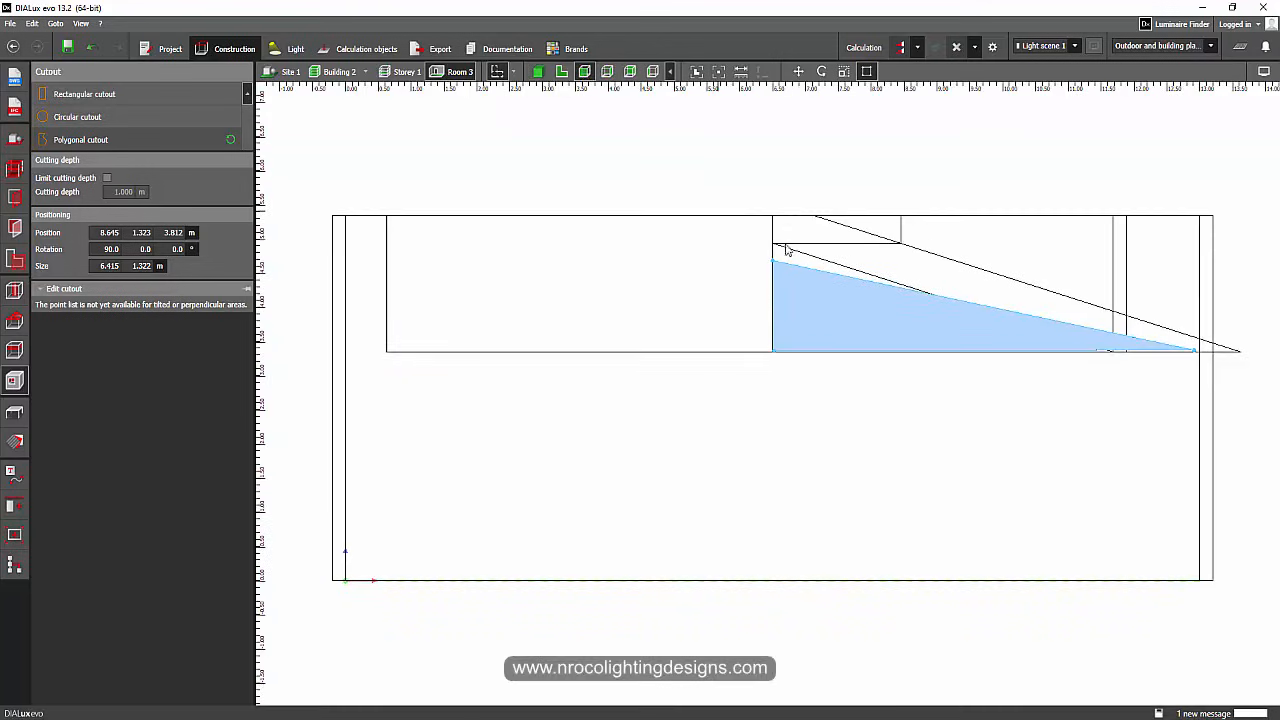
drag(781, 267, 773, 216)
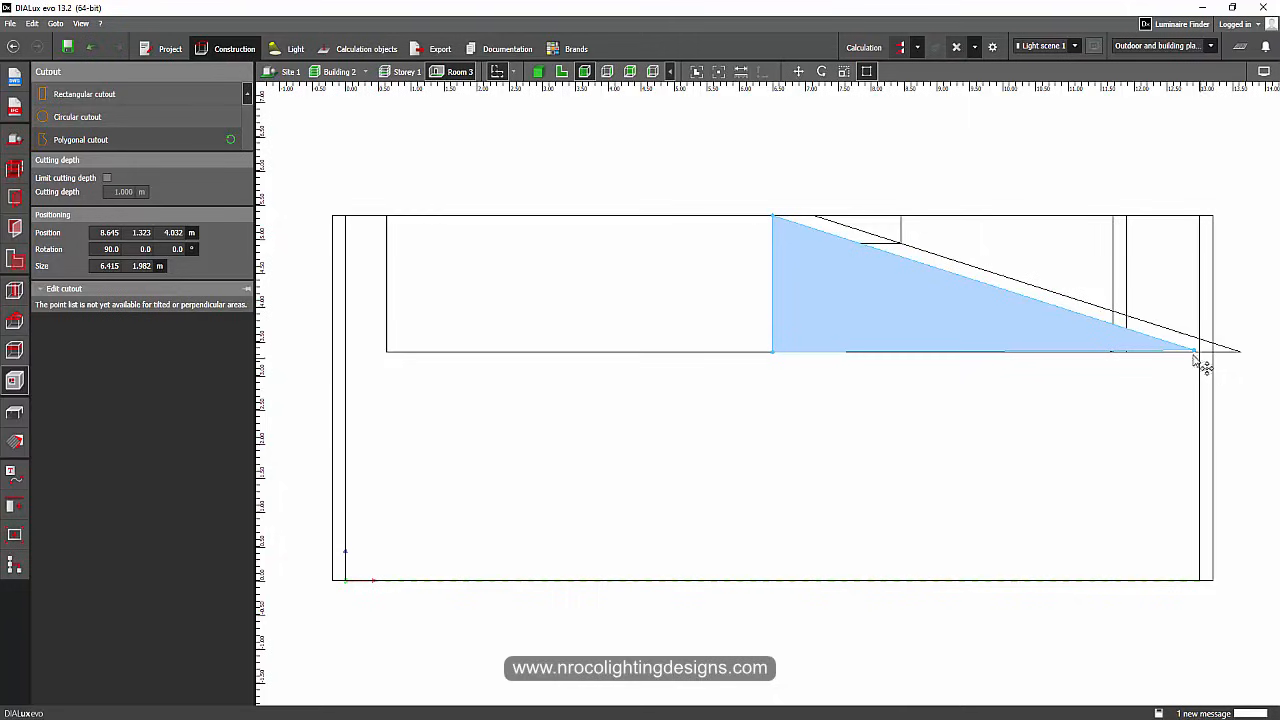
drag(1195, 360, 1241, 351)
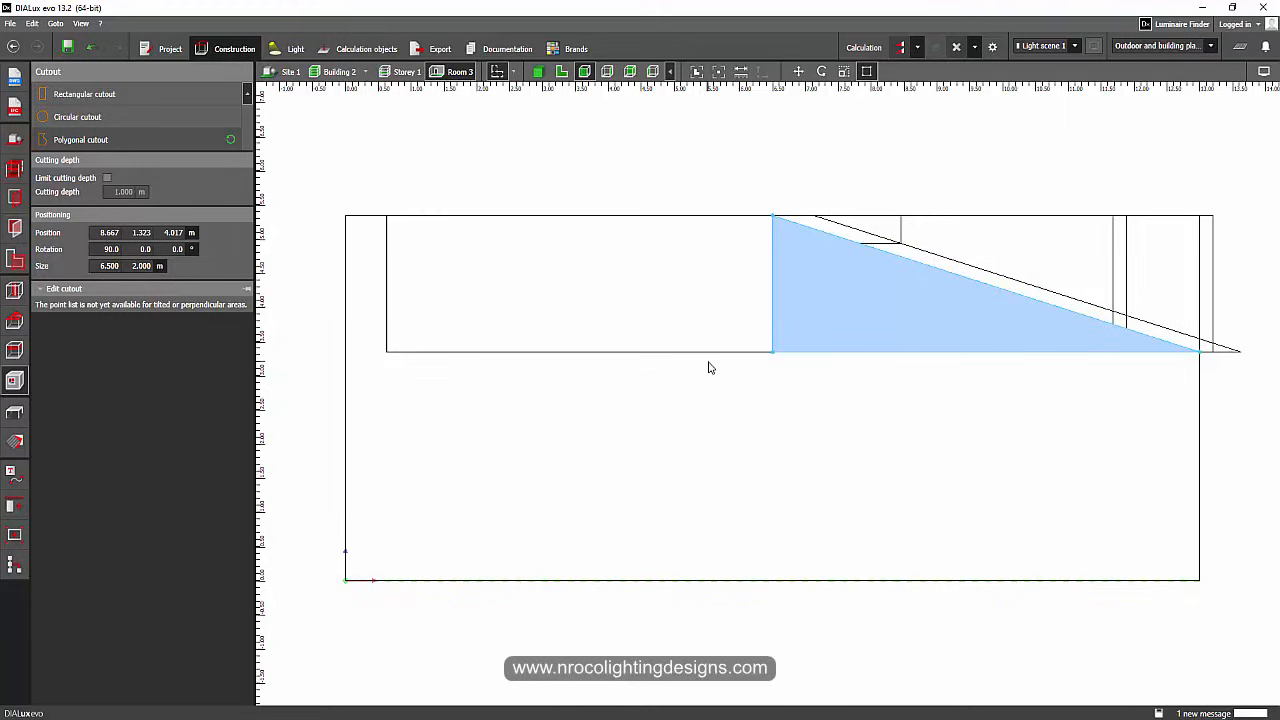
click(662, 154)
click(539, 73)
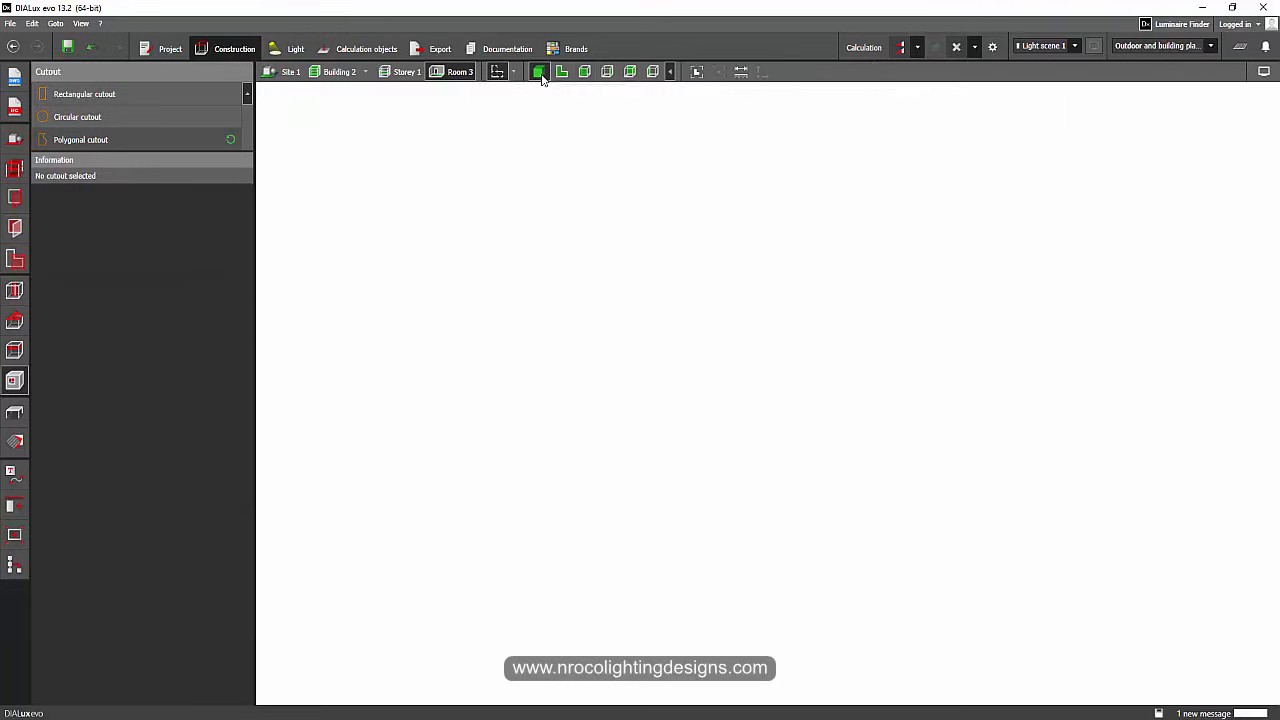
mouse_move(554, 220)
right_down()
mouse_move(511, 200)
mouse_move(398, 222)
mouse_move(428, 262)
mouse_move(532, 228)
mouse_move(546, 238)
mouse_move(508, 240)
mouse_move(623, 277)
mouse_move(523, 263)
mouse_move(545, 230)
right_up()
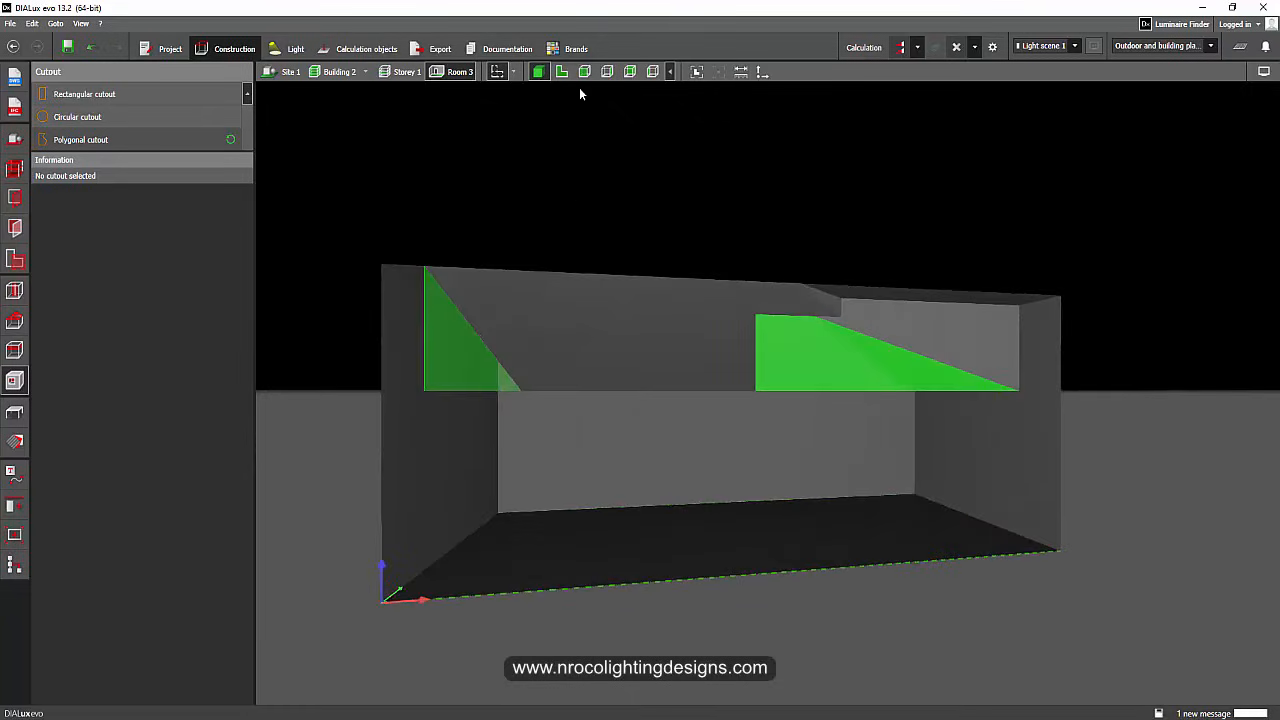
Step: Move the triangular ceiling back along the Y axis in the room plan until its edge meets the long wall
click(15, 410)
right_drag(557, 541, 575, 468)
click(891, 327)
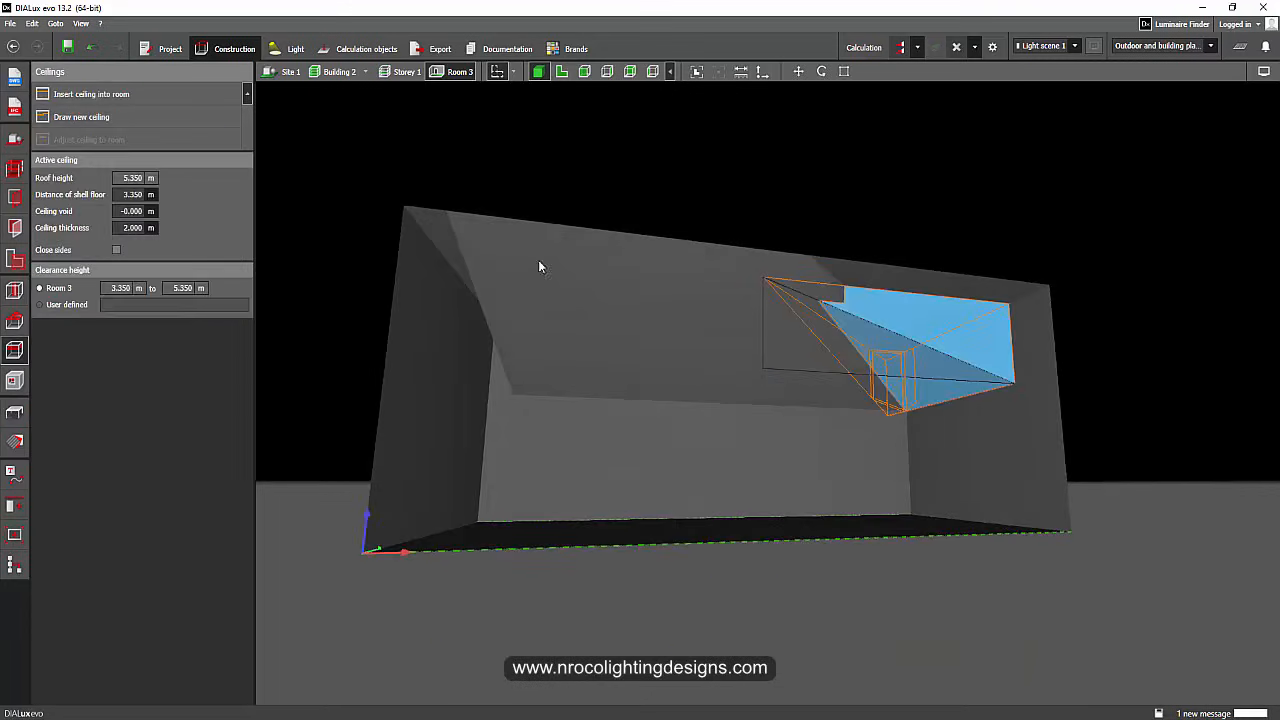
click(565, 73)
right_click(983, 437)
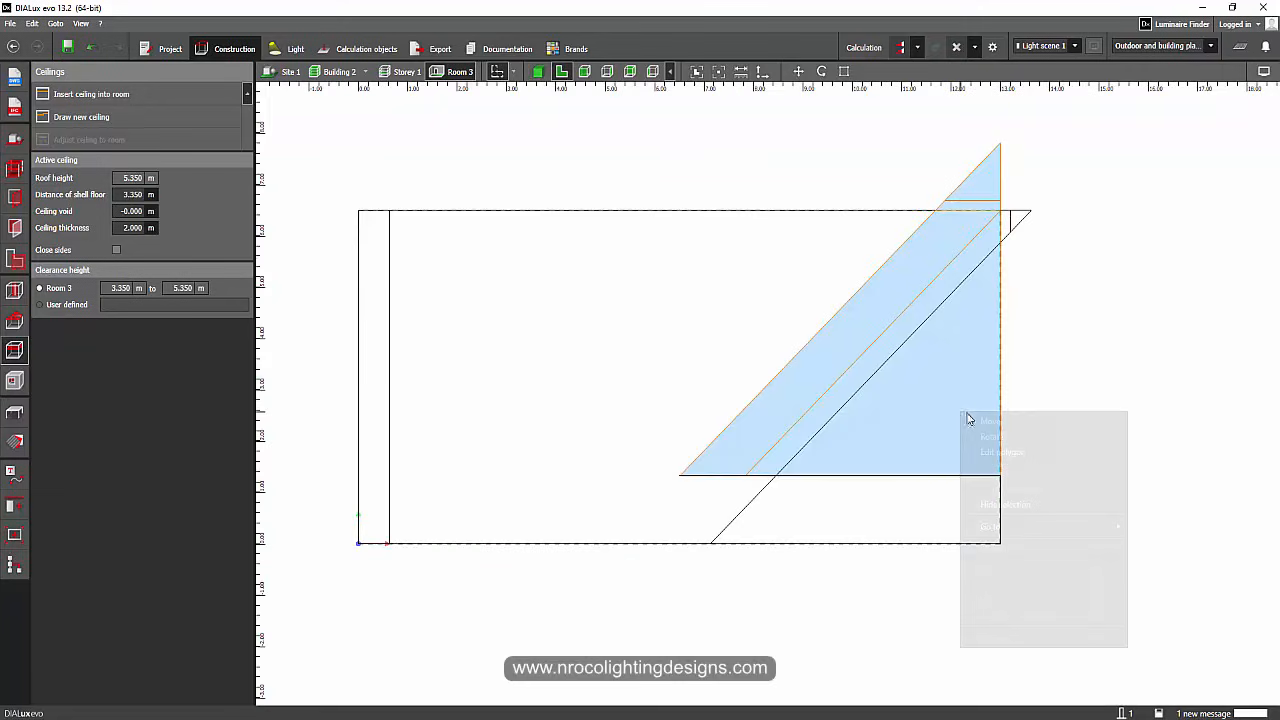
click(982, 421)
drag(1010, 484, 1009, 551)
Step: Move the large suspended ceiling in the room plan until its corner meets the room's wall corner, and examine the double slope in 3D
right_click(498, 374)
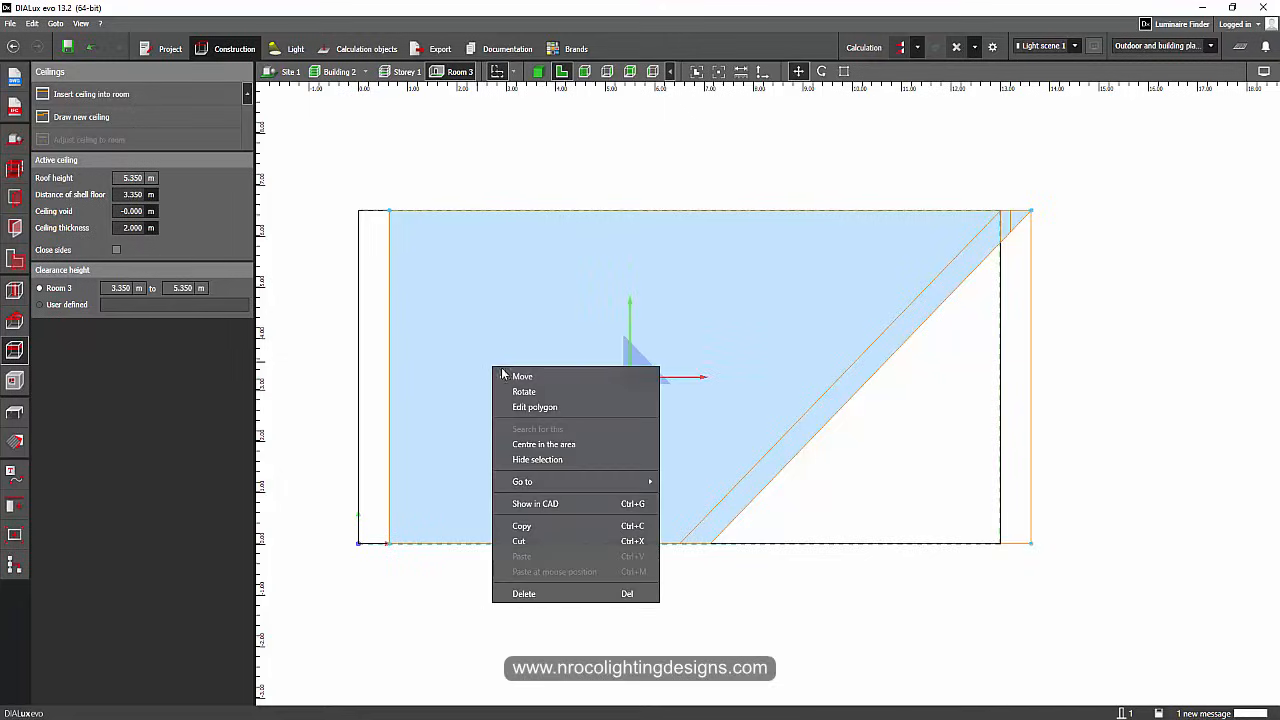
click(520, 376)
drag(403, 220, 360, 214)
click(539, 72)
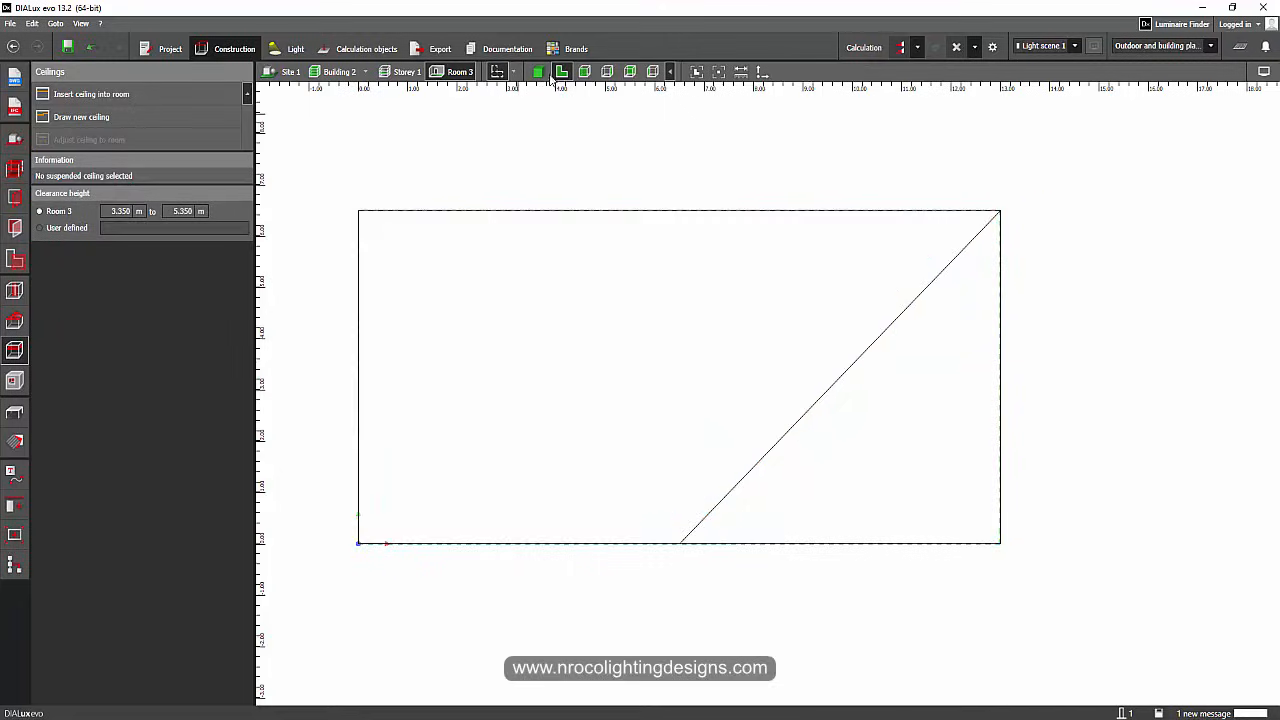
right_drag(534, 383, 314, 456)
Step: Place an individual Thorn Lighting CETUS3 M 3000-840 HFIX RWH luminaire on the larger sloped ceiling
click(289, 48)
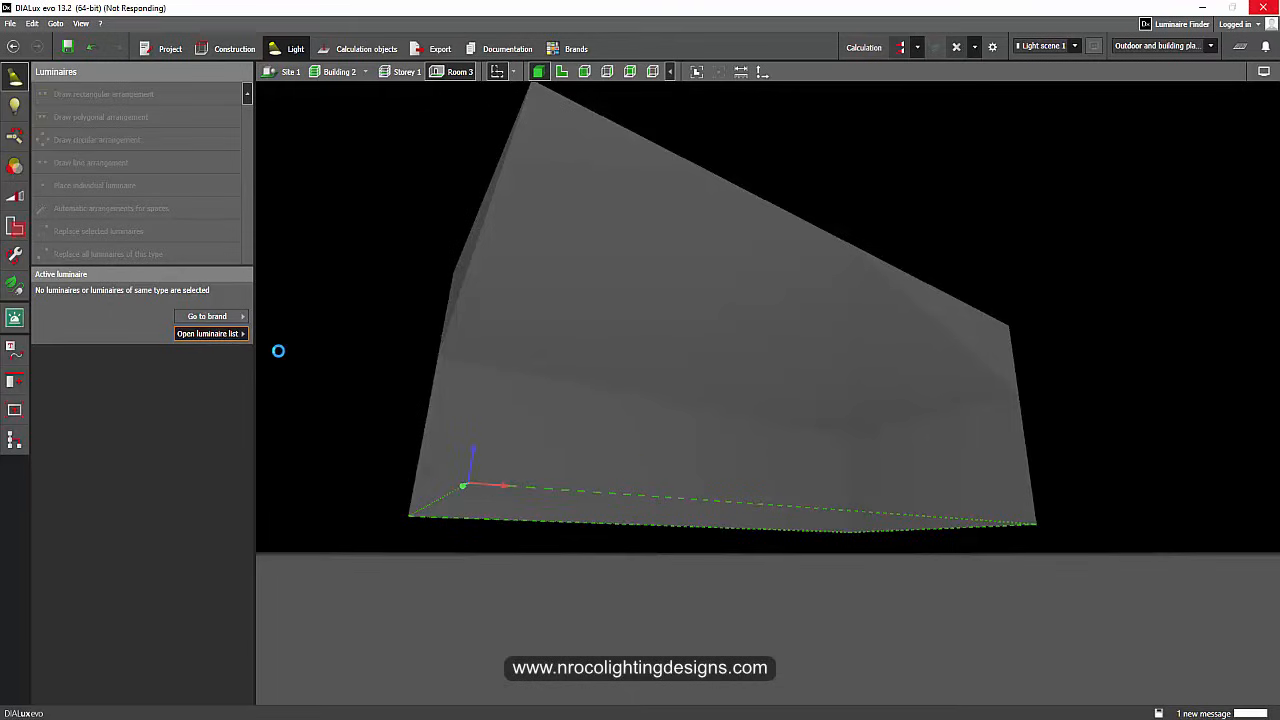
click(355, 155)
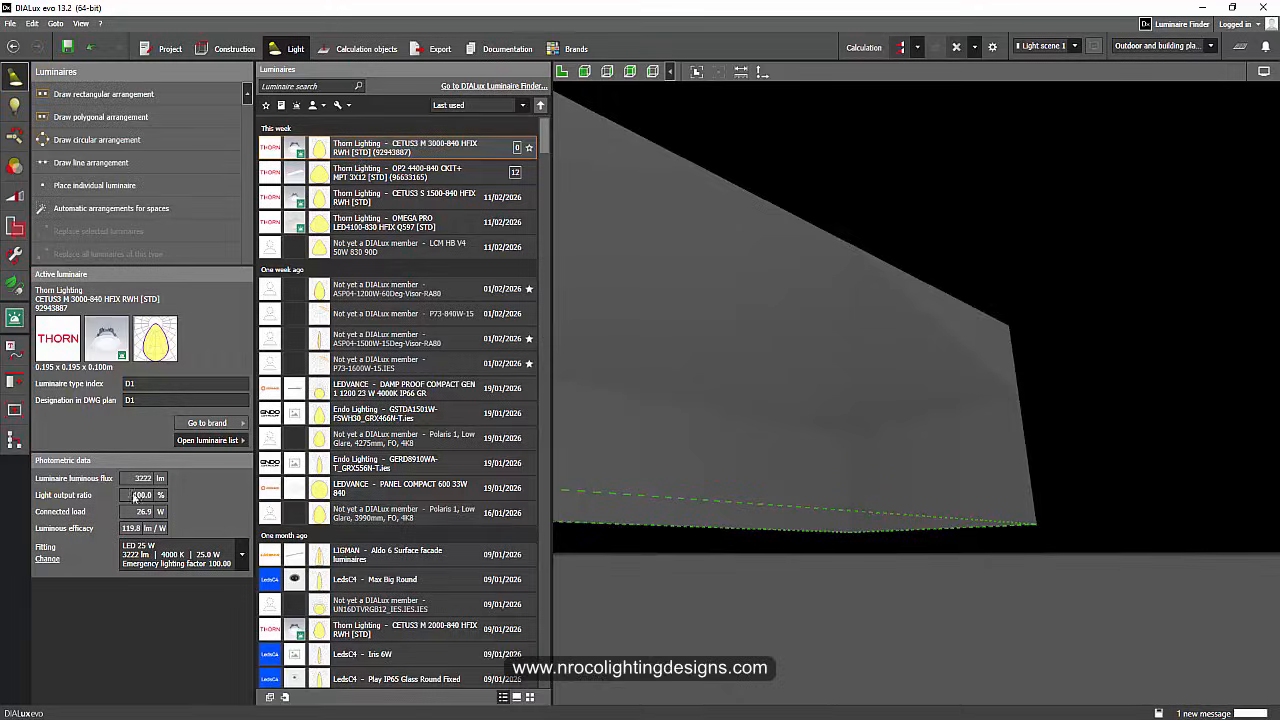
click(100, 630)
click(157, 186)
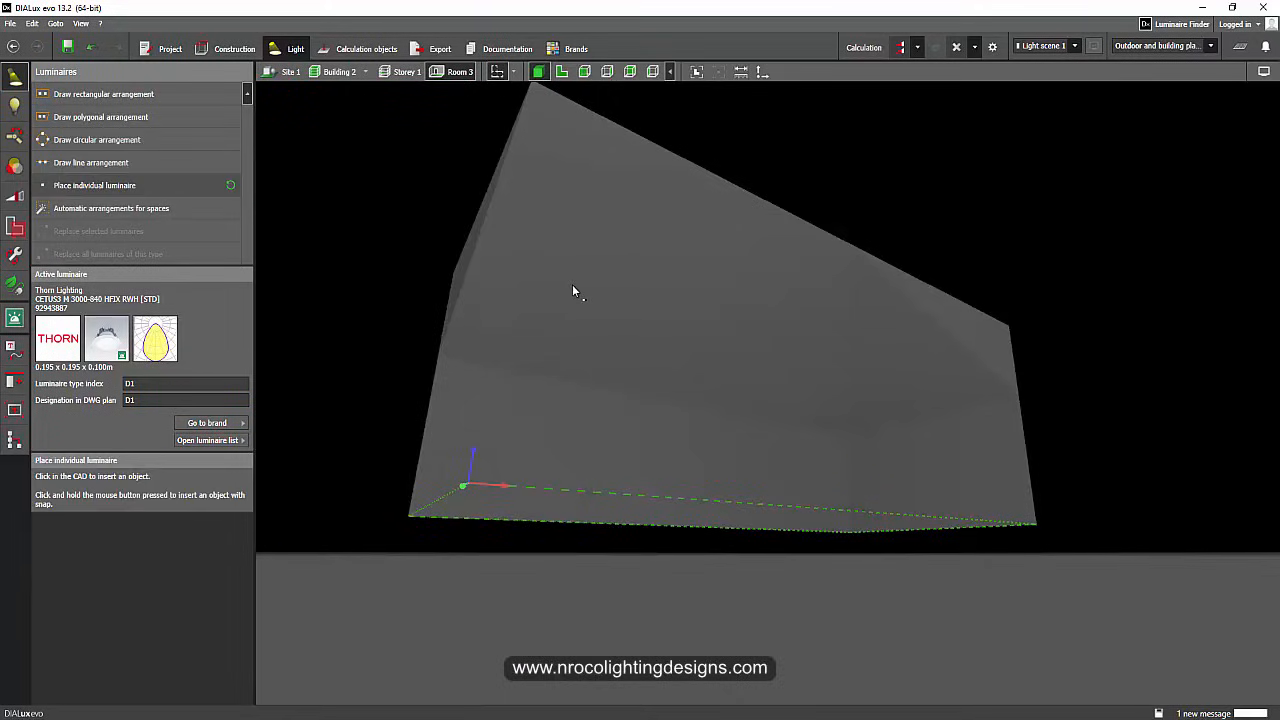
right_drag(381, 285, 411, 283)
click(411, 285)
Step: Place a second CETUS3 M 3000-840 luminaire on the triangular sloped ceiling and check both luminaires' alignment in the front and side views
right_drag(568, 401, 774, 372)
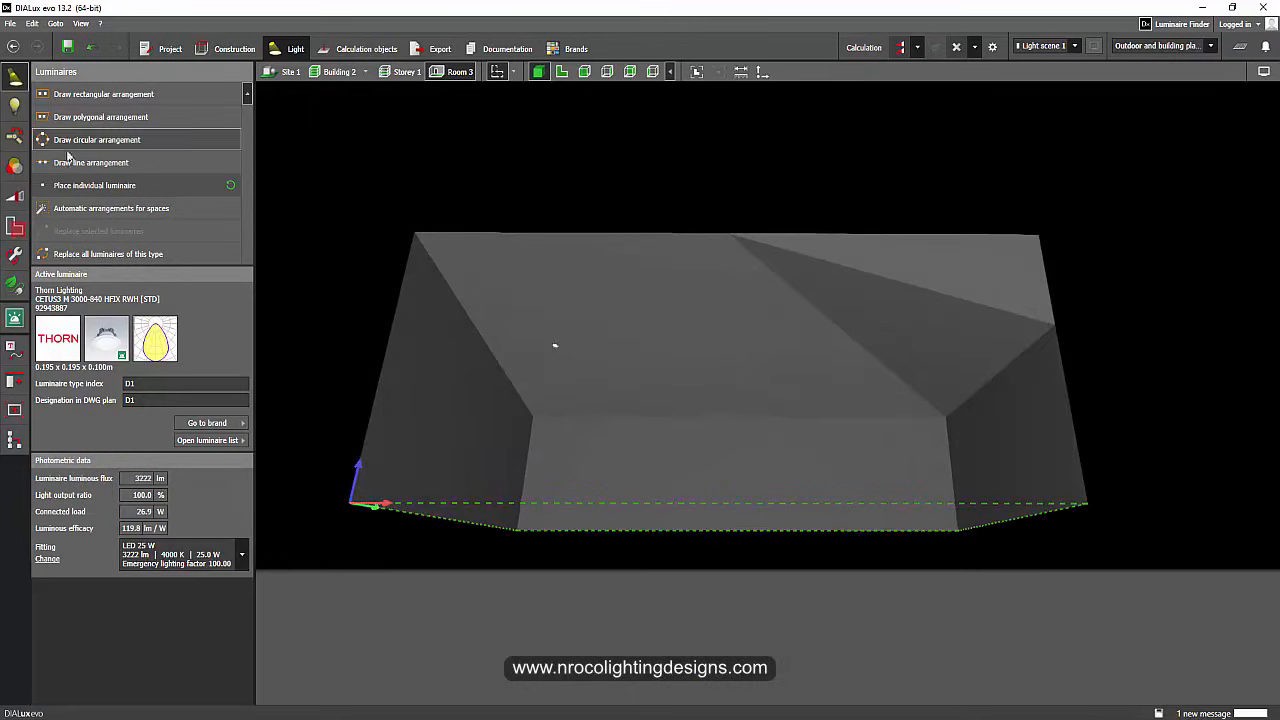
click(900, 329)
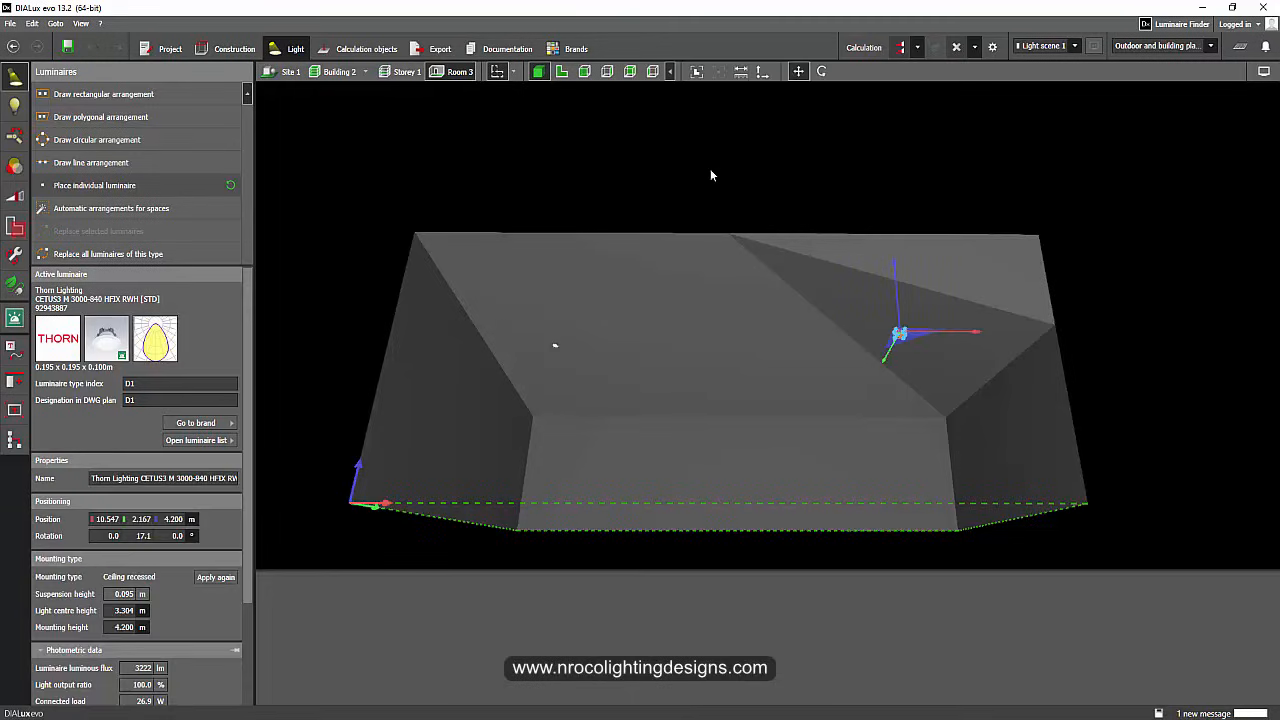
scroll(951, 309, up, 3)
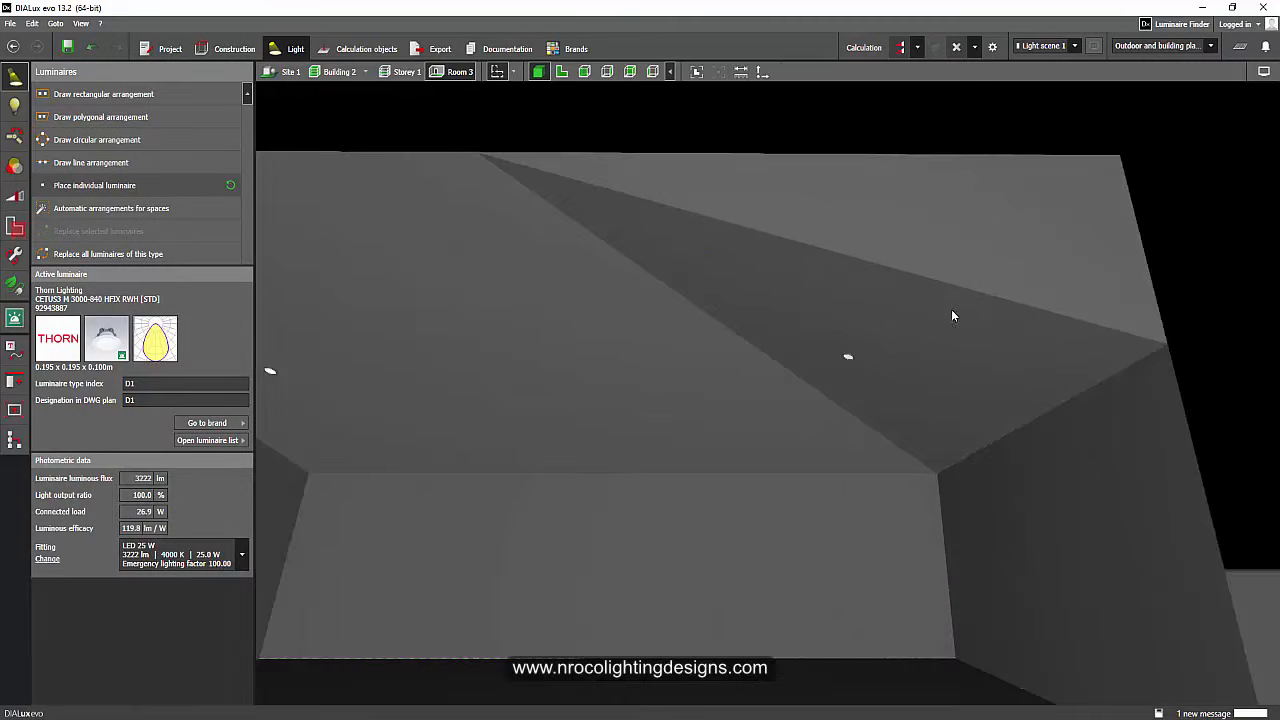
click(584, 72)
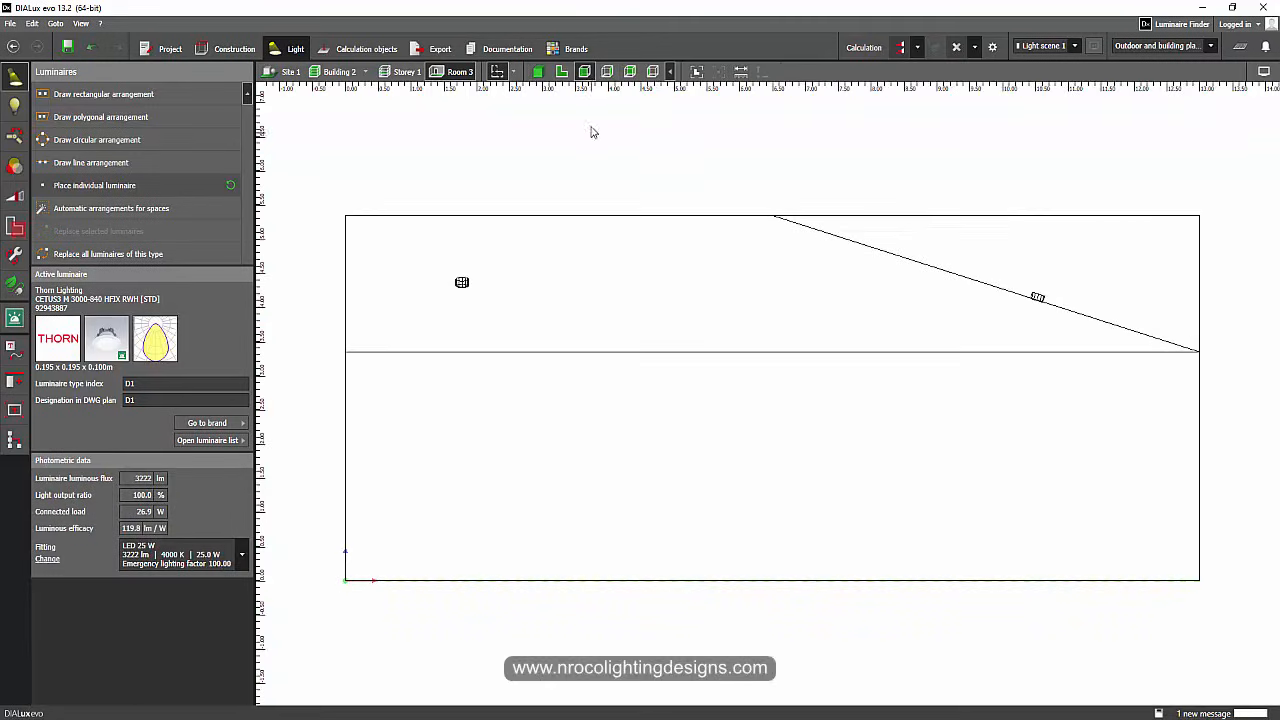
click(607, 73)
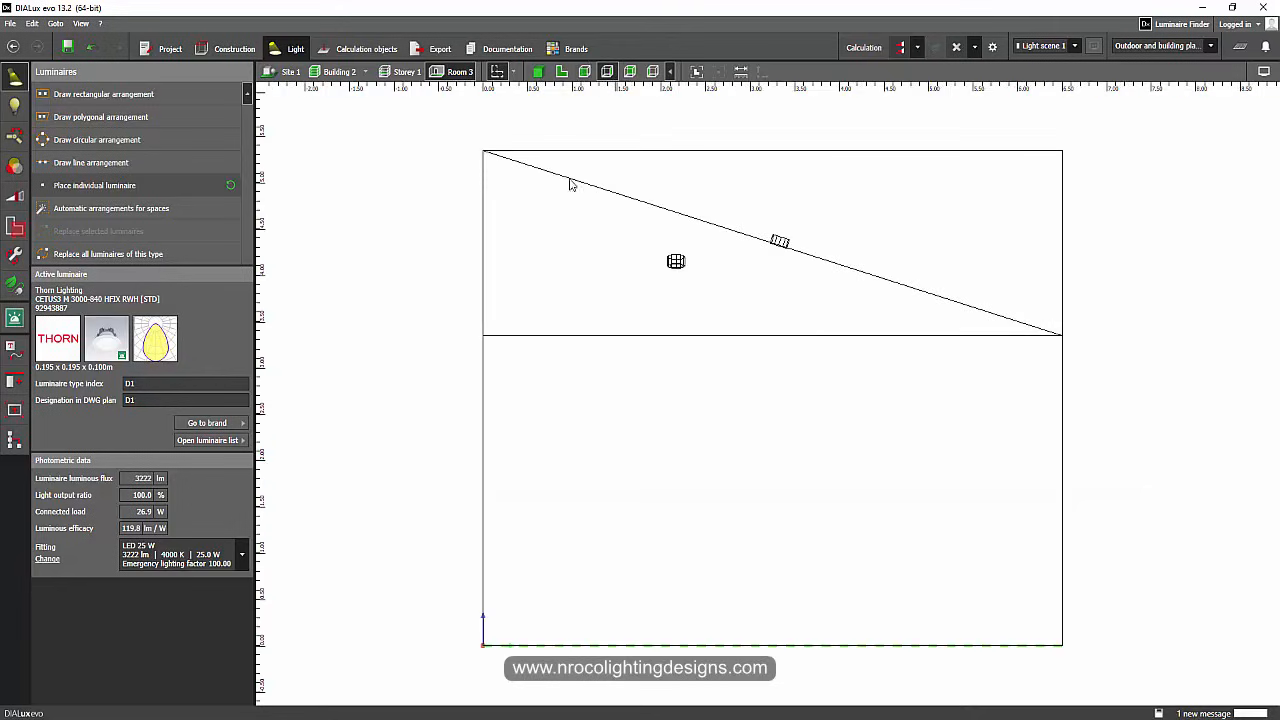
Step: Examine Storey 1 of Building 2 from above and Room 3's sloped ceilings with their luminaires in 3D
click(538, 72)
scroll(587, 228, down, 3)
right_drag(588, 228, 457, 105)
click(411, 75)
right_drag(472, 198, 737, 369)
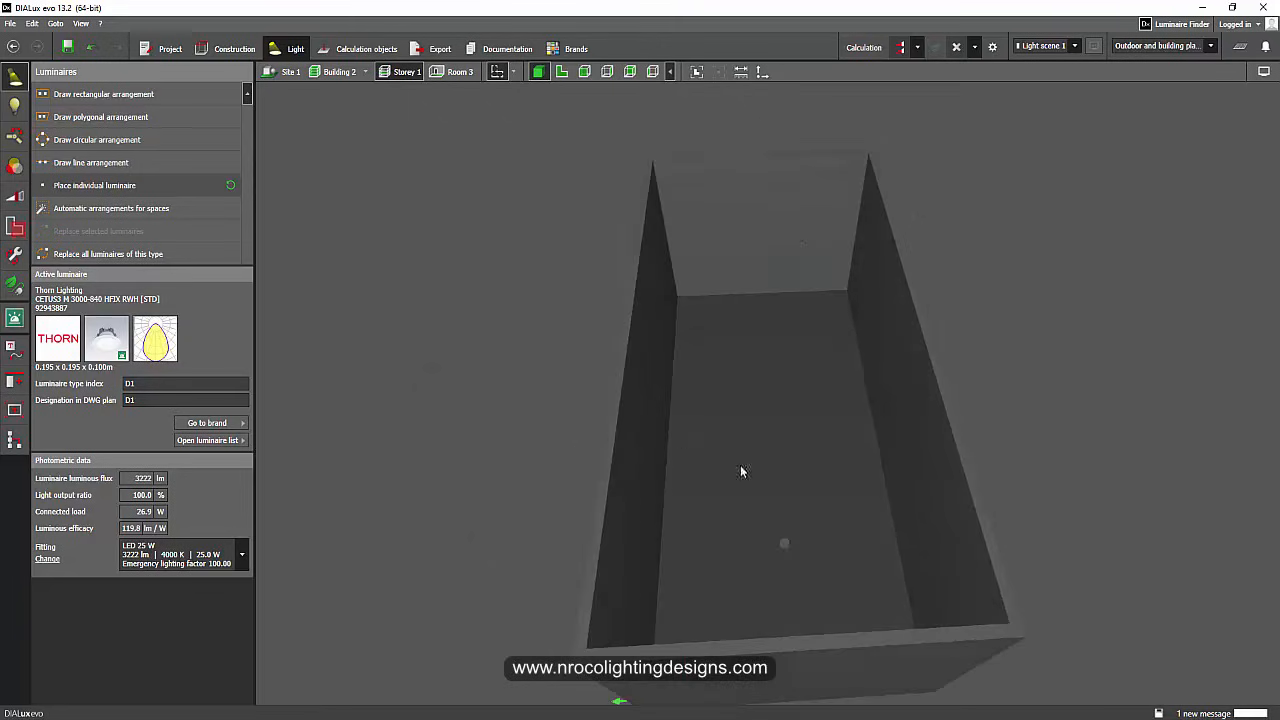
click(365, 73)
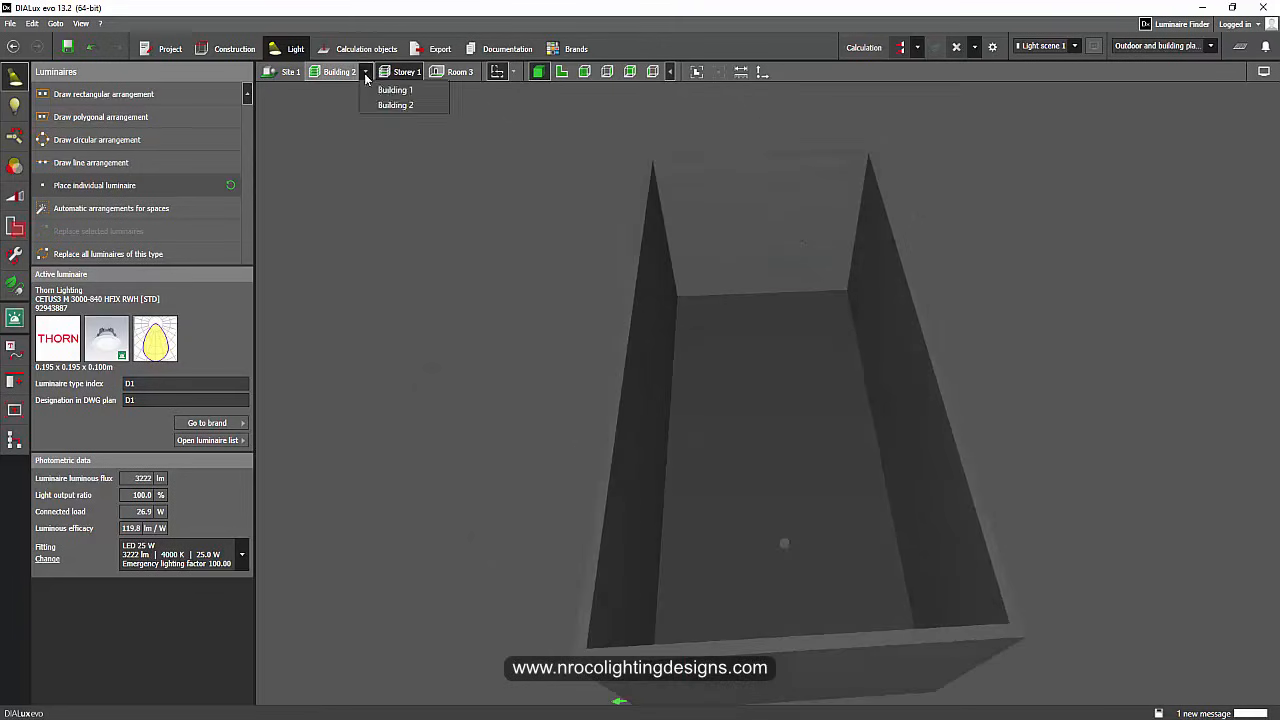
click(392, 102)
click(453, 73)
right_drag(451, 311, 460, 121)
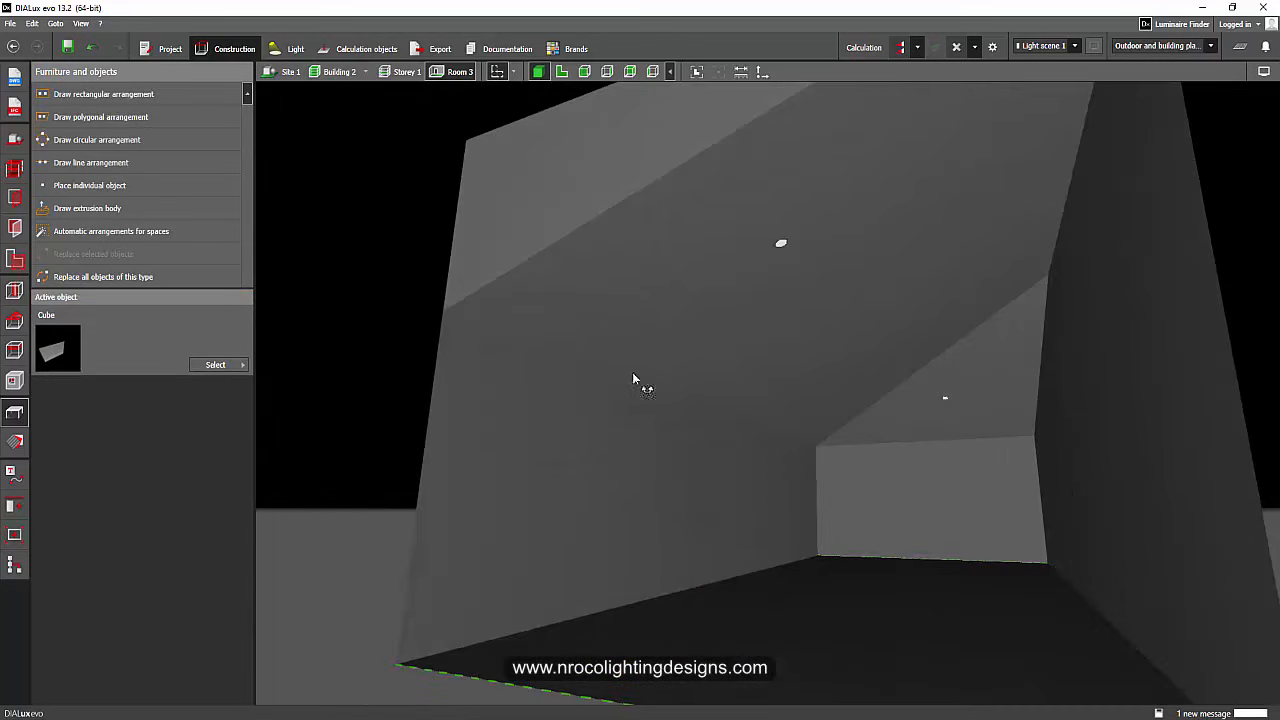
right_drag(632, 374, 580, 362)
Step: Preview the light visualisation of the two ceiling luminaires in the 3D view and switch it off again
click(1264, 71)
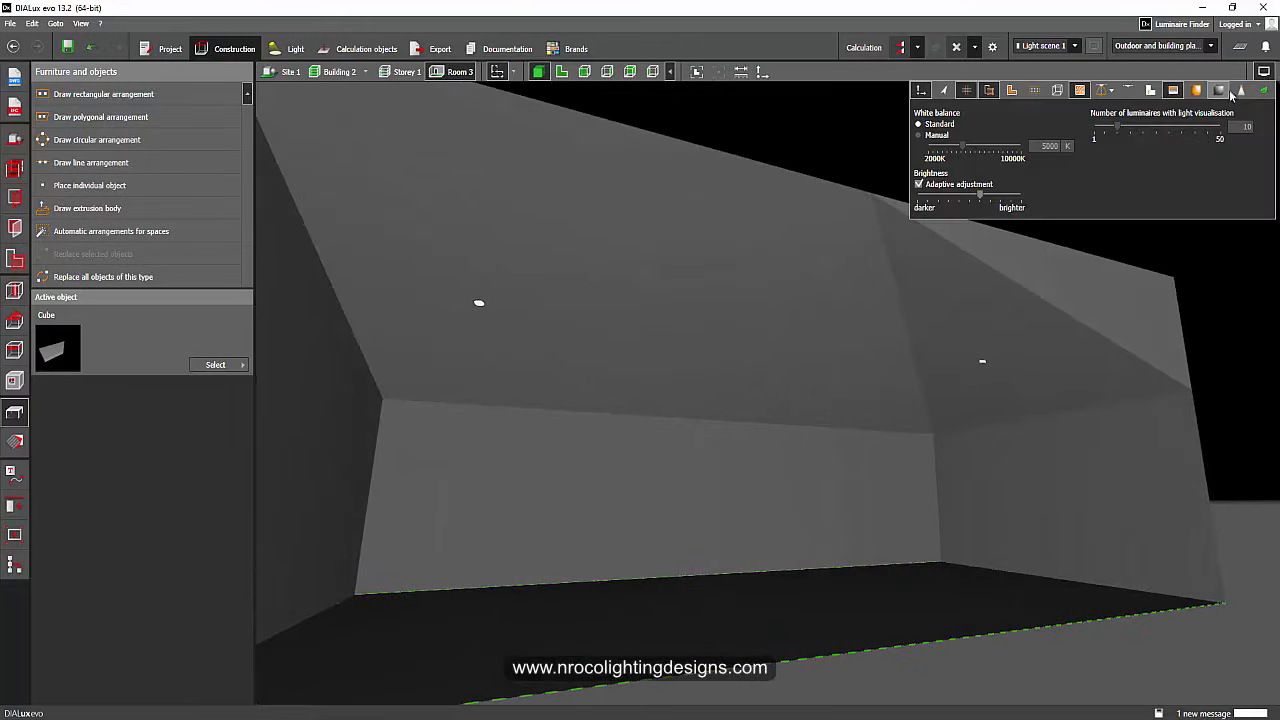
click(1202, 270)
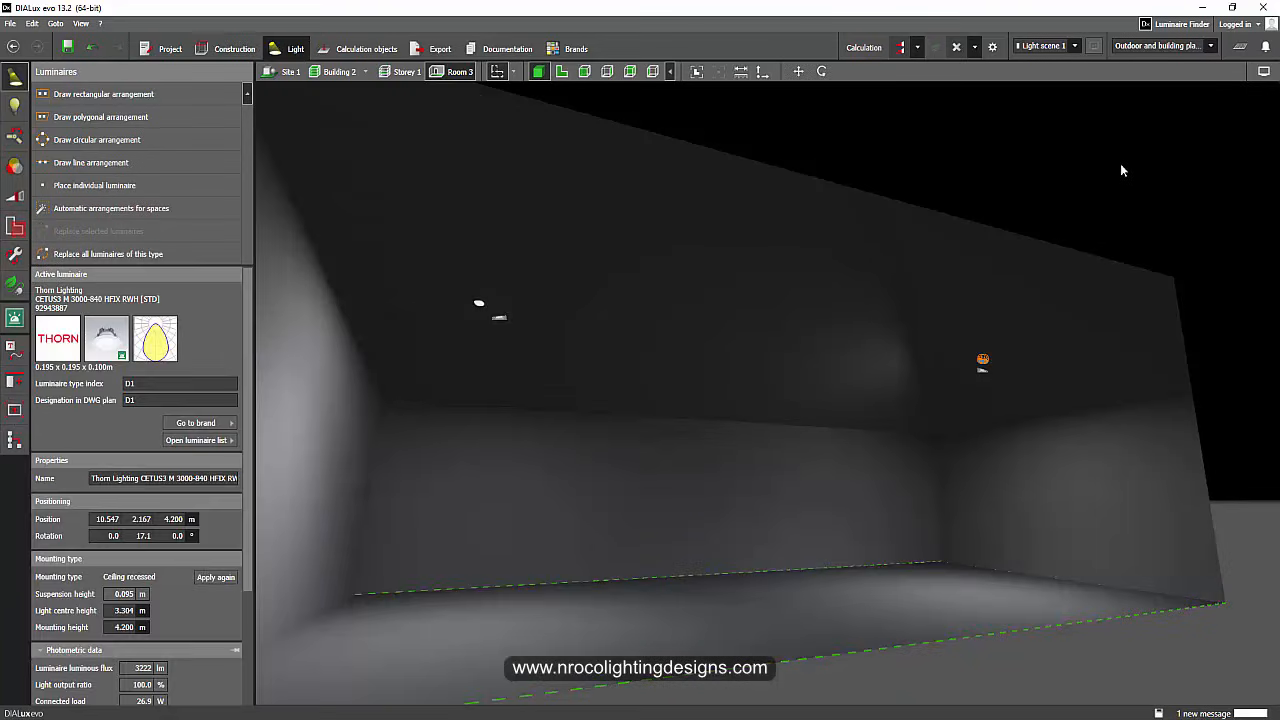
right_drag(1125, 162, 1050, 157)
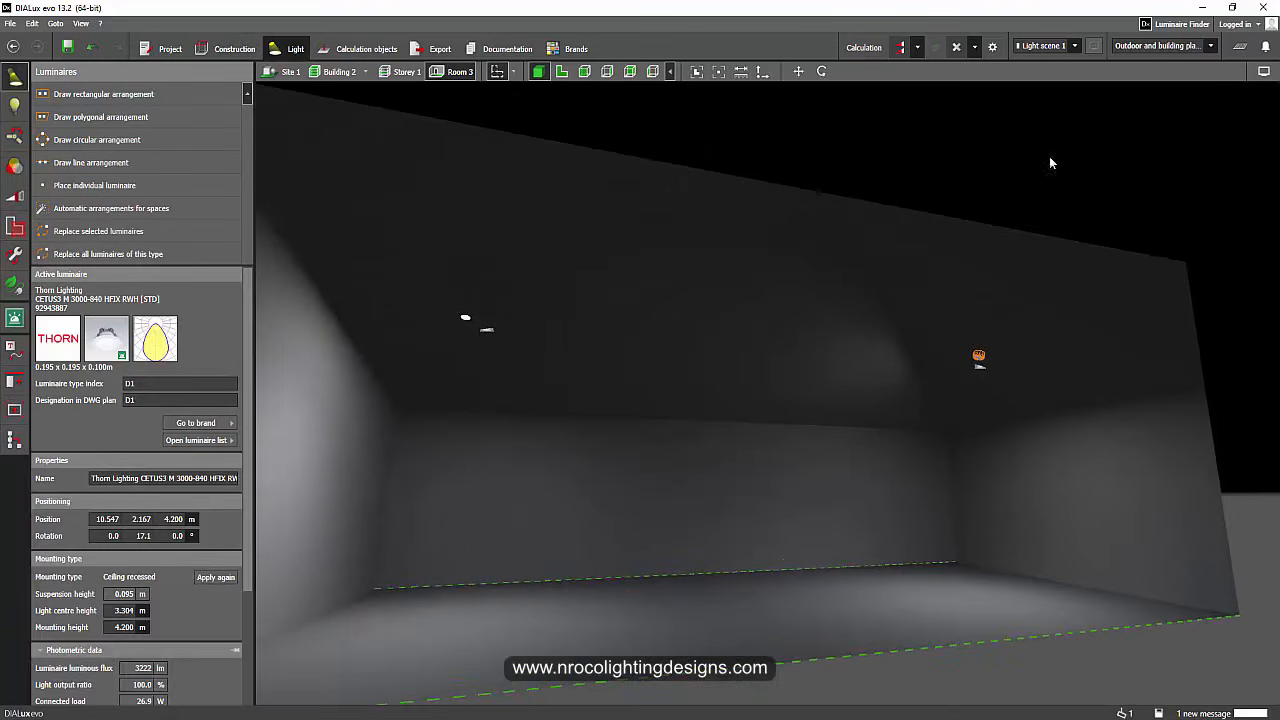
click(823, 147)
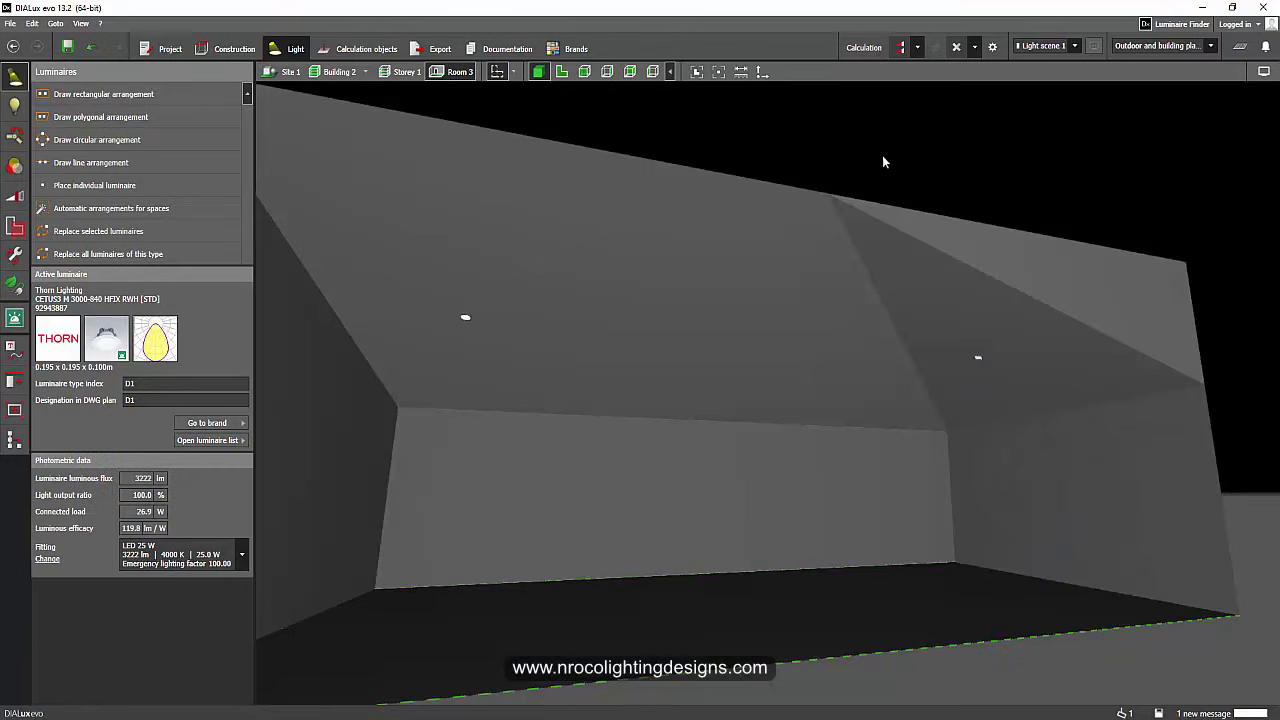
Step: Run the lighting calculation with the two recessed luminaires and examine the lit room and its sloped ceilings in 3D
mouse_move(883, 156)
right_down()
mouse_move(832, 153)
mouse_move(966, 171)
right_up()
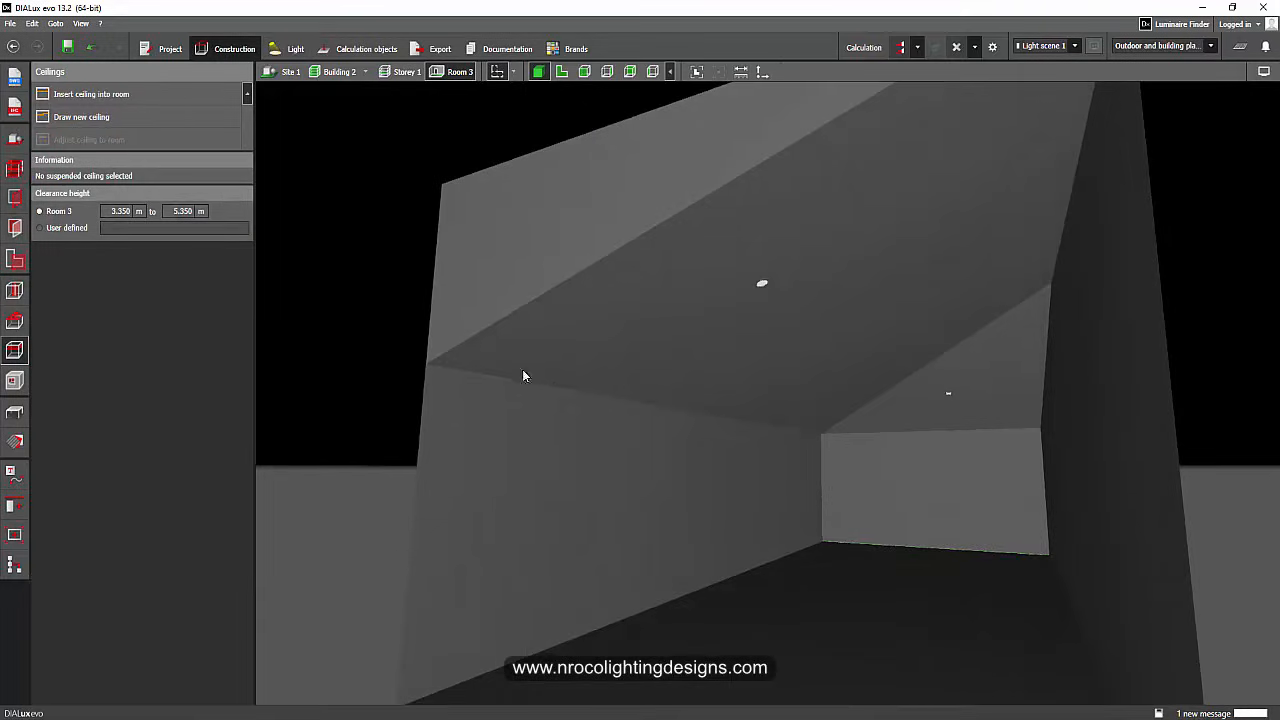
mouse_move(522, 376)
right_down()
mouse_move(564, 400)
mouse_move(449, 418)
mouse_move(407, 392)
mouse_move(524, 388)
right_up()
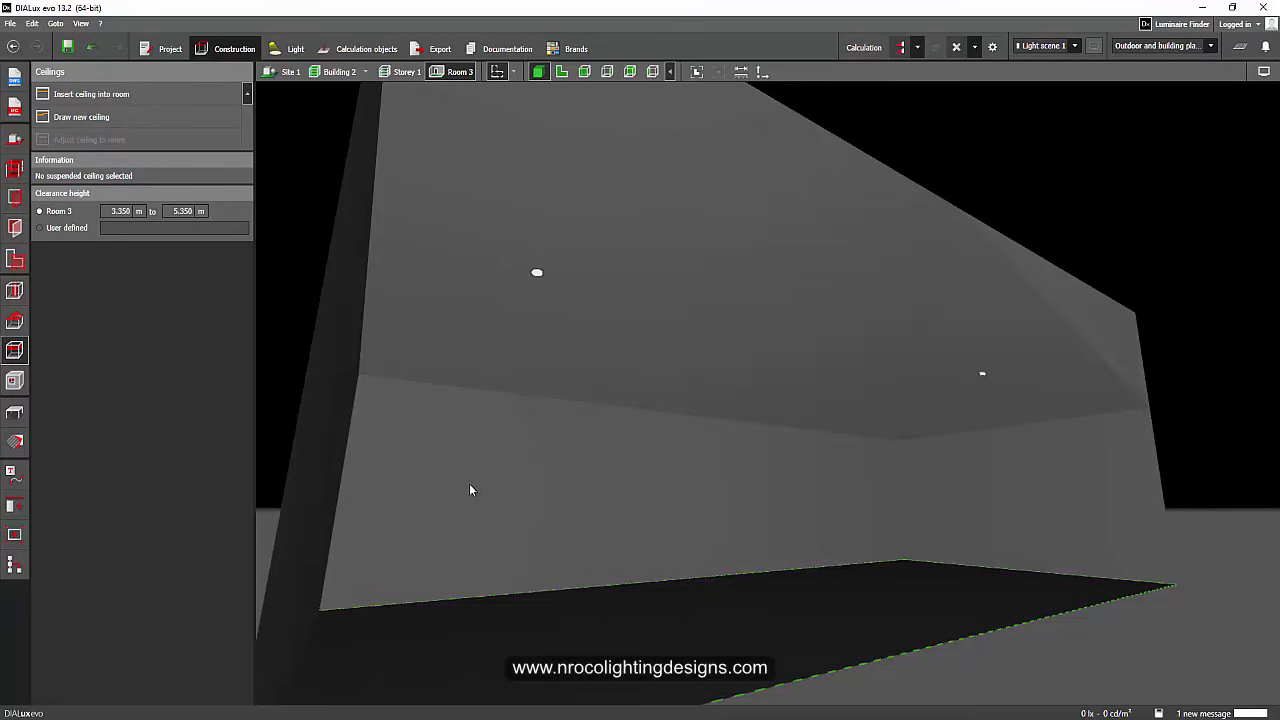
right_drag(470, 485, 584, 500)
right_drag(829, 499, 785, 446)
scroll(805, 486, down, 4)
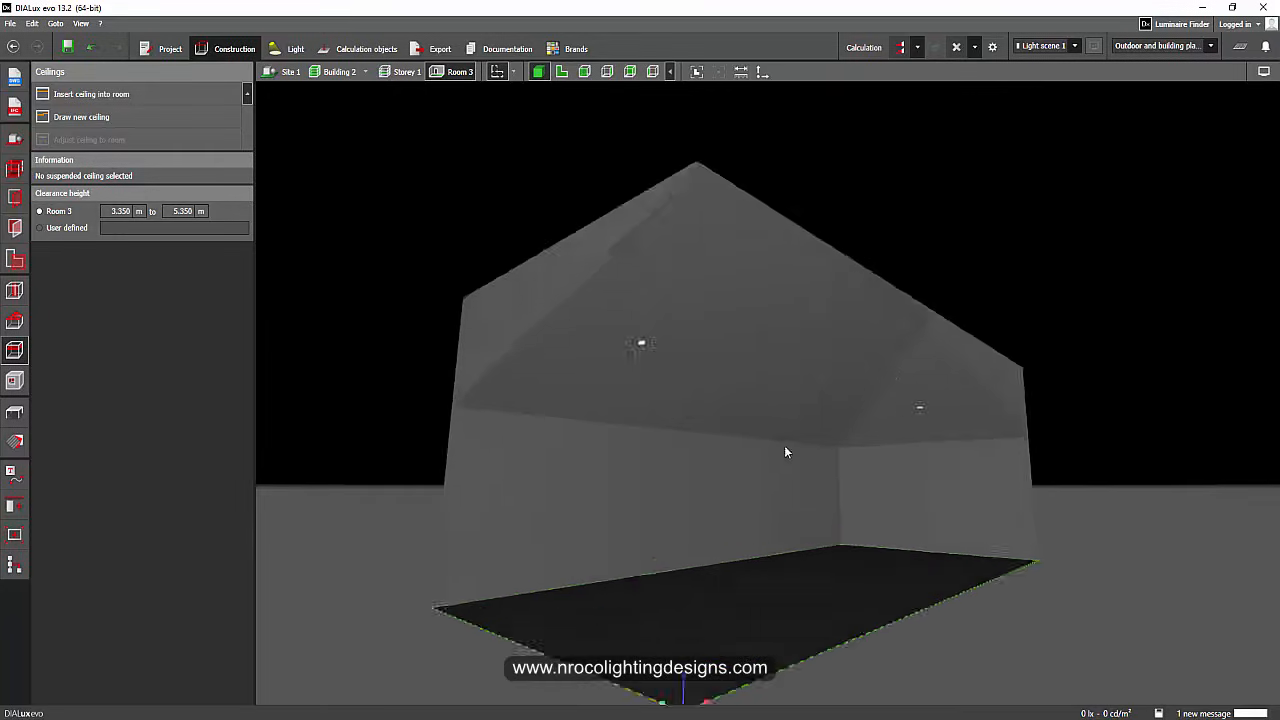
scroll(785, 446, up, 1)
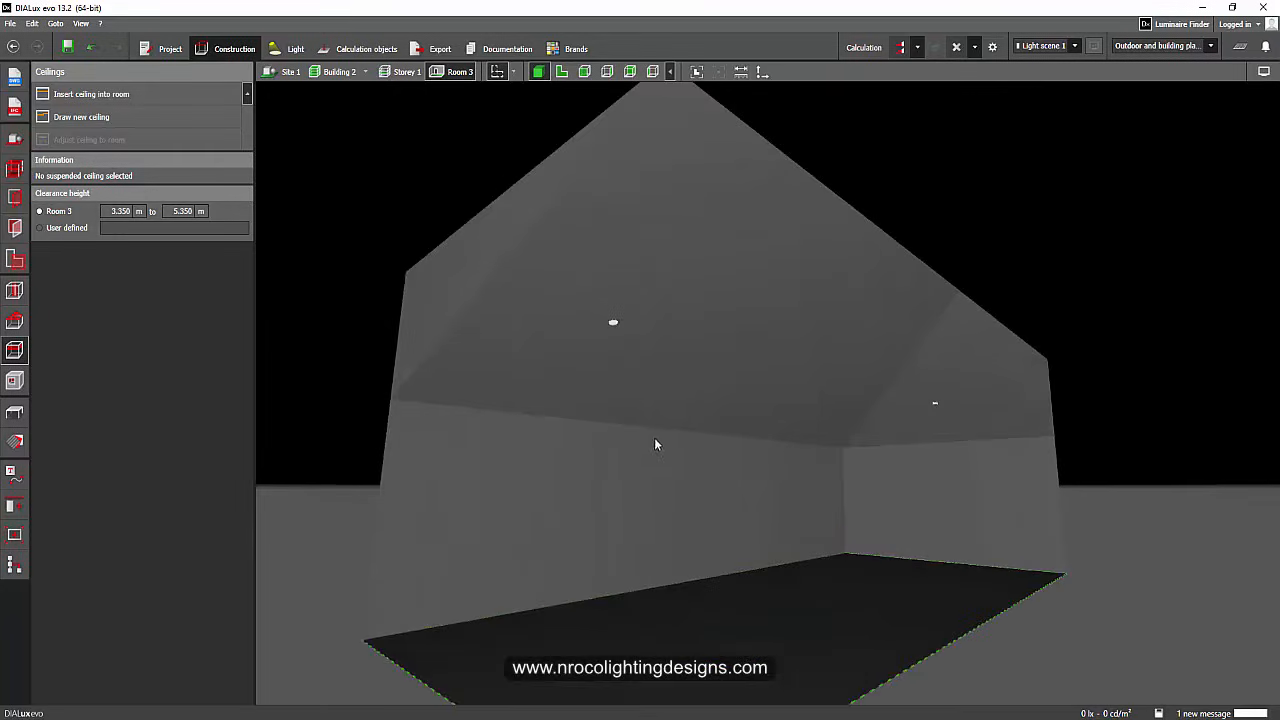
click(899, 48)
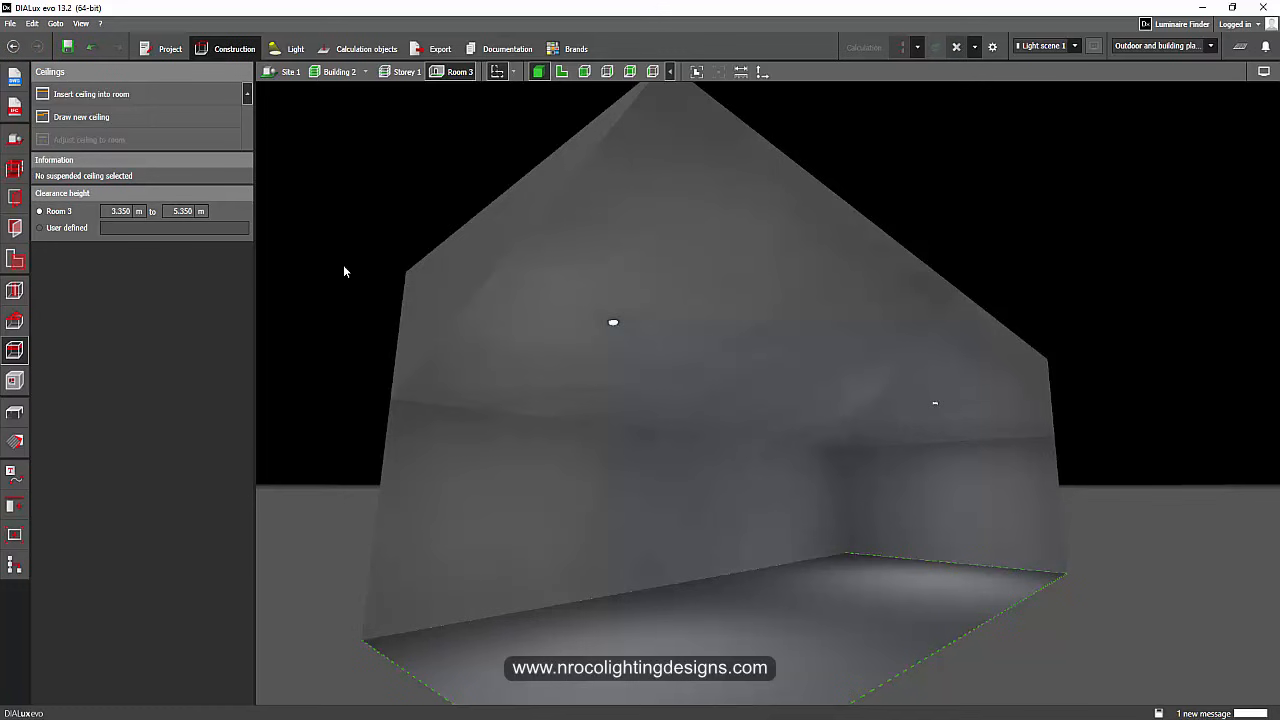
right_drag(343, 266, 764, 440)
scroll(792, 434, down, 3)
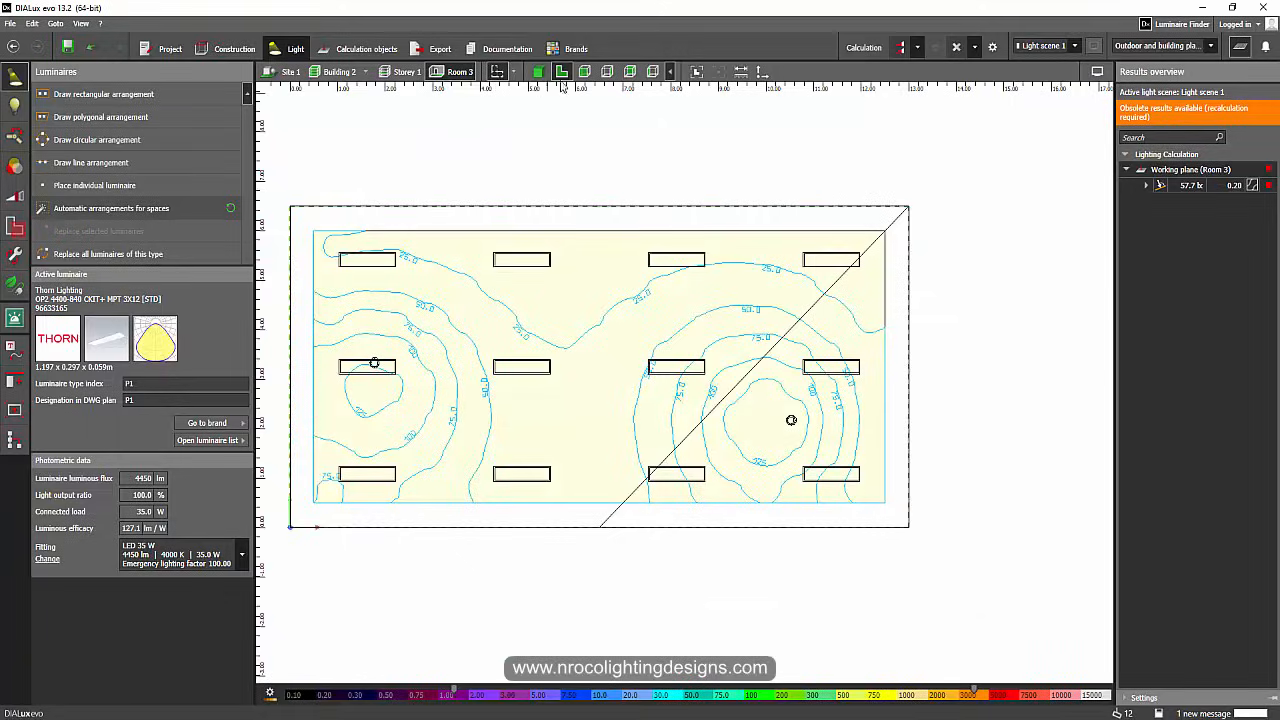
Step: Examine in 3D how the automatically arranged OP2 4400-840 luminaires sit relative to the sloped ceilings and the working plane
click(538, 71)
drag(500, 250, 543, 236)
right_drag(543, 238, 532, 312)
scroll(764, 426, up, 4)
scroll(734, 268, down, 5)
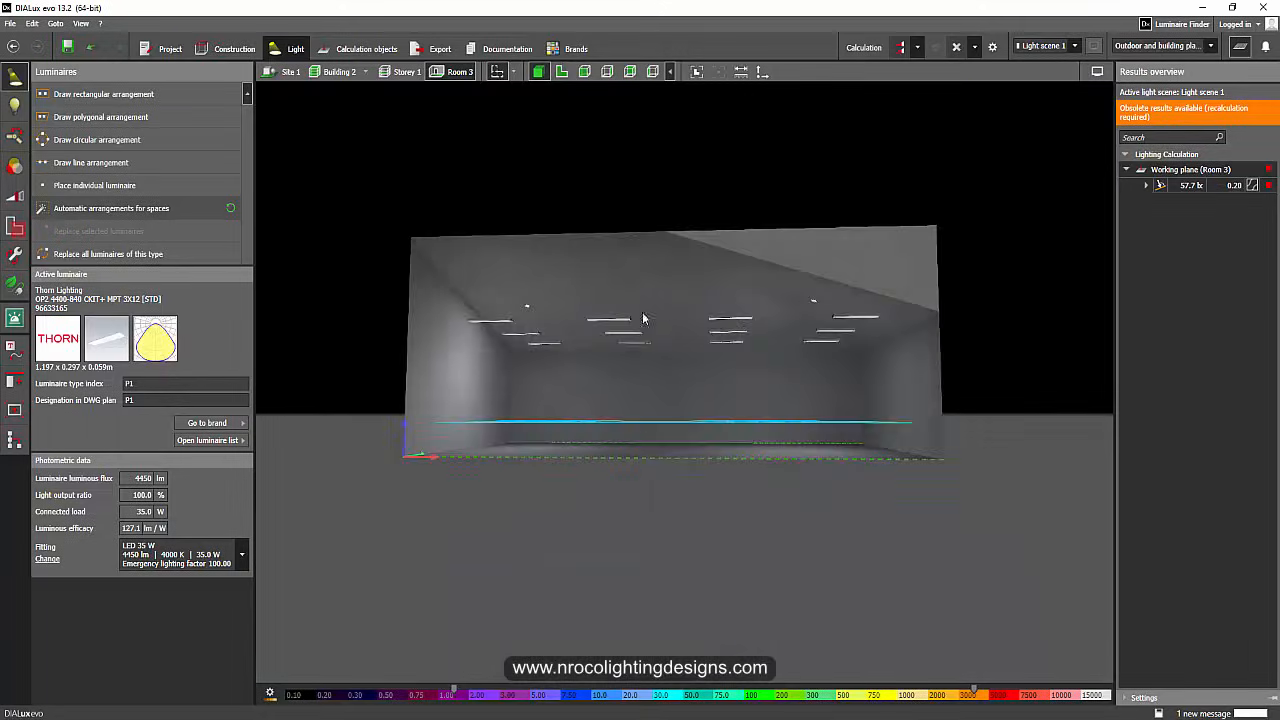
right_drag(643, 313, 754, 288)
scroll(731, 286, up, 3)
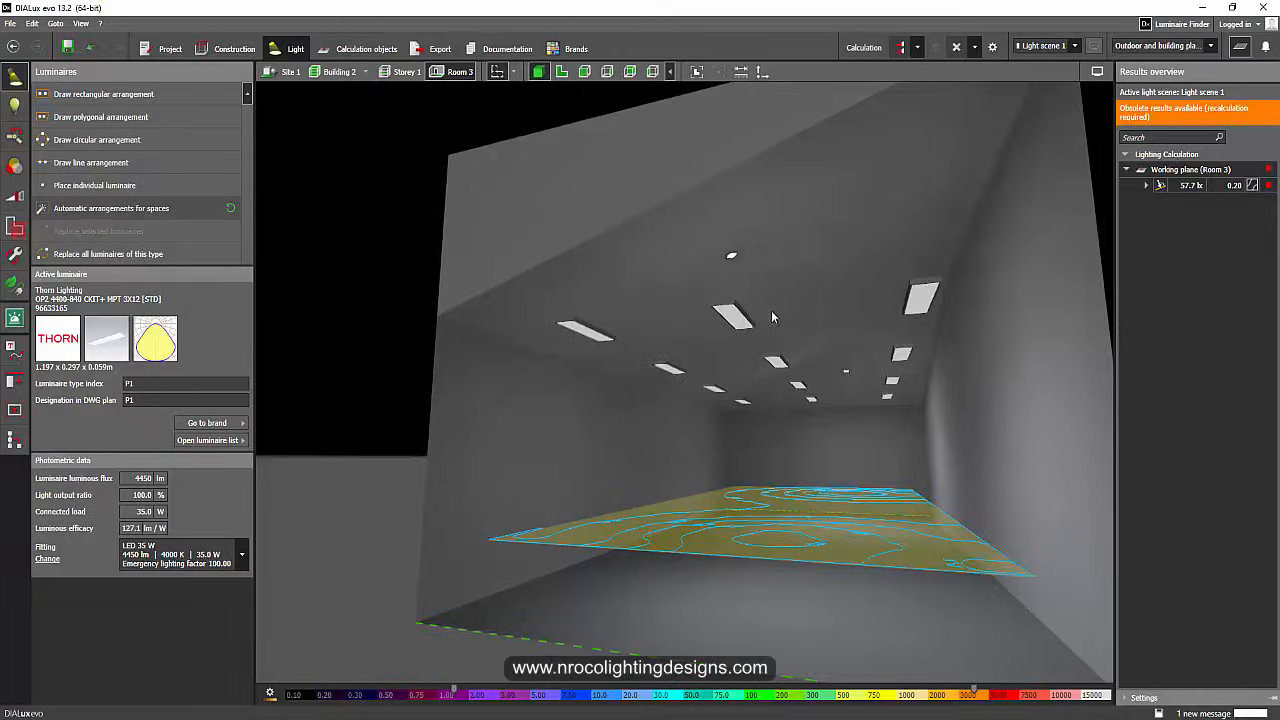
right_drag(771, 310, 685, 304)
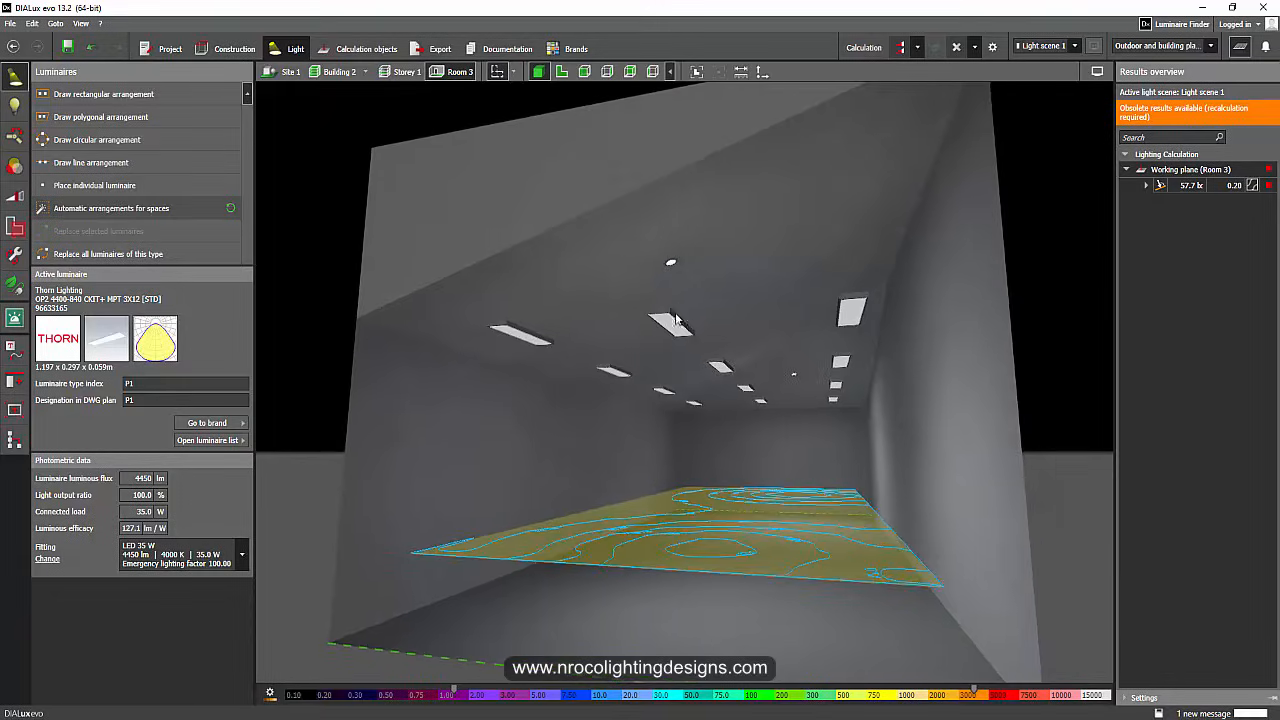